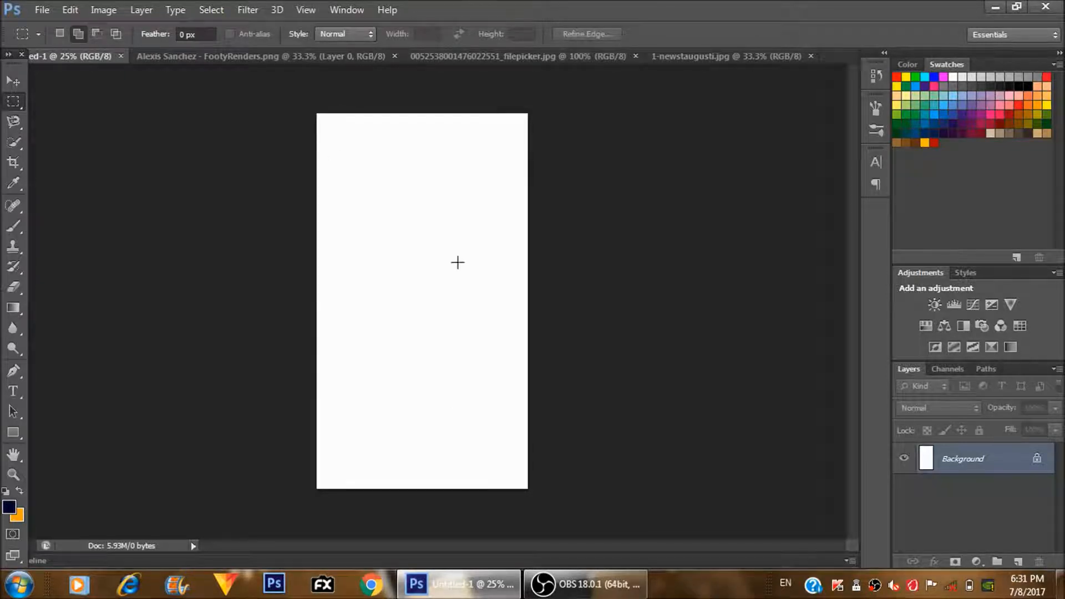
- Bring the footballer cutout from the FootyRenders PNG into the blank portrait document as a new layer
left_click(334, 54)
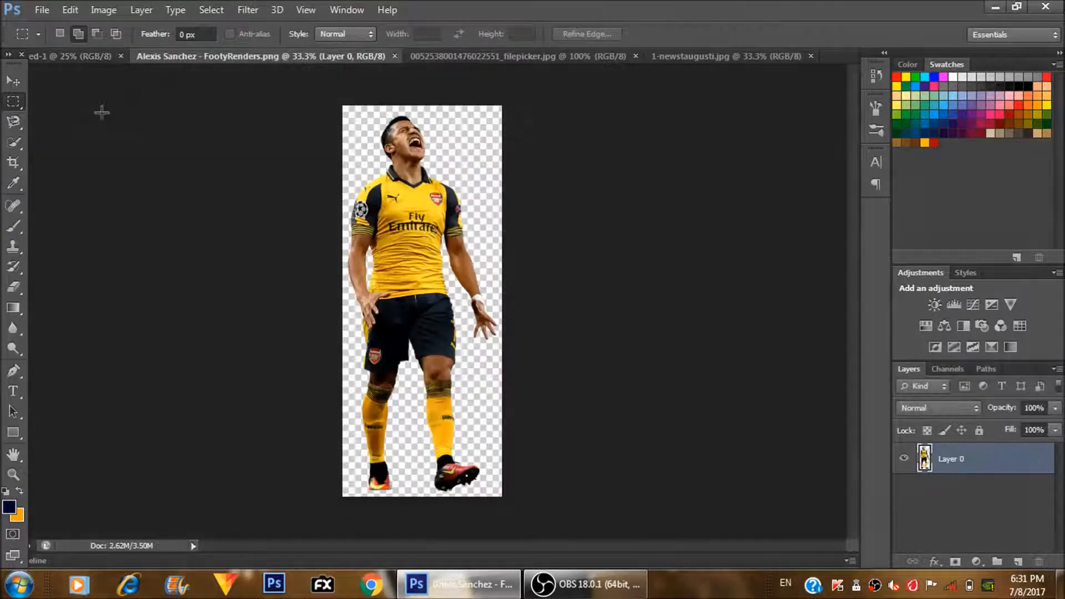
left_click(14, 80)
left_click_drag(400, 205, 375, 271)
- Scale up the player proportionally and centre him so he fills most of the canvas height
key("ctrl+t")
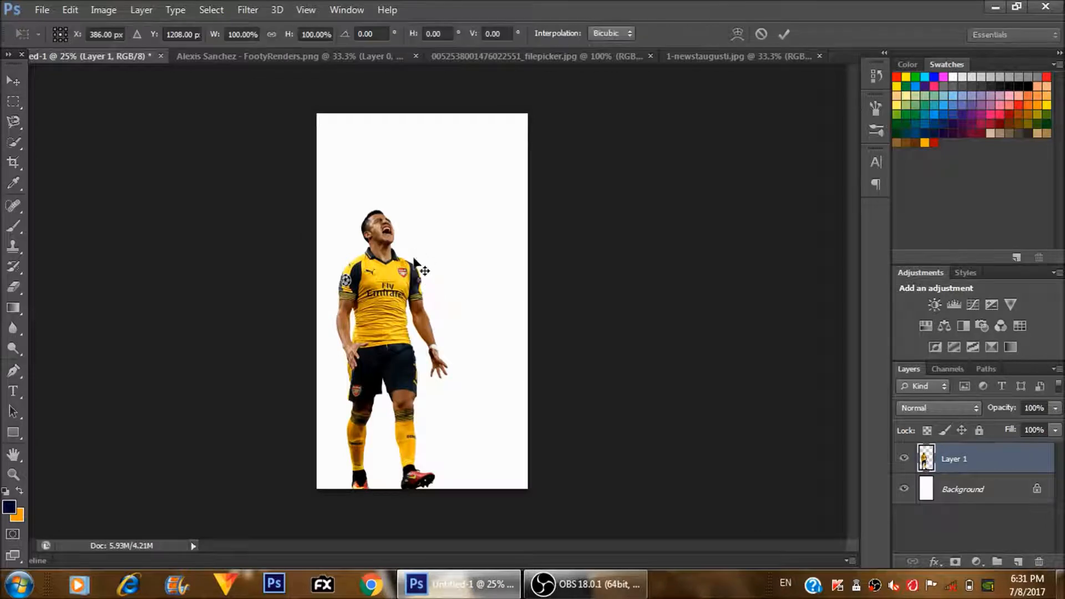
left_click_drag(461, 198, 524, 151)
left_click_drag(414, 244, 434, 235)
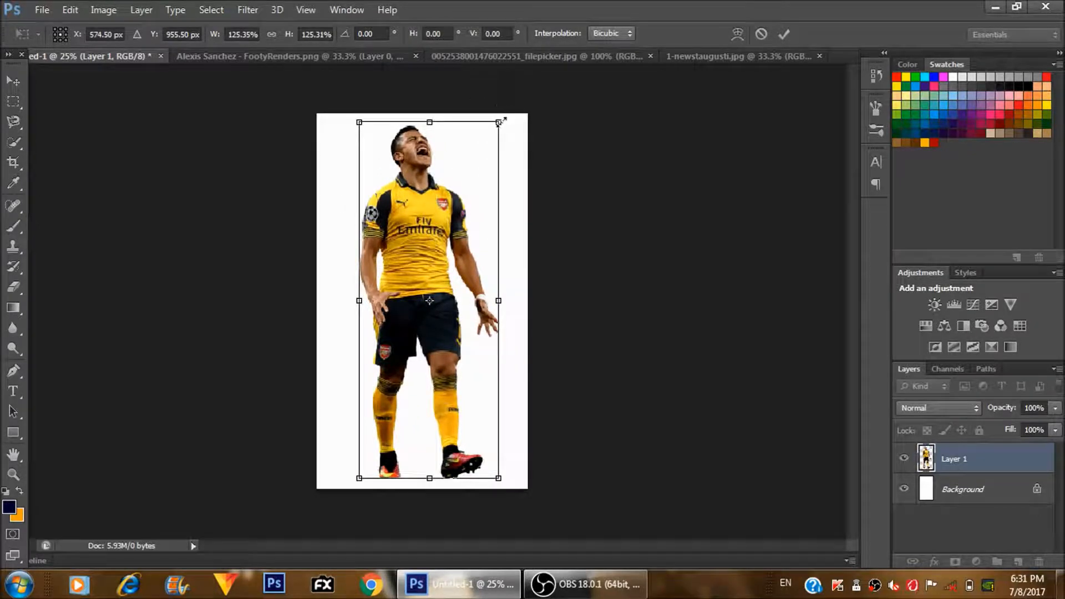
left_click_drag(495, 136, 491, 148)
key("Return")
- Nudge the player layer slightly to the right on the canvas
key("ctrl+plus")
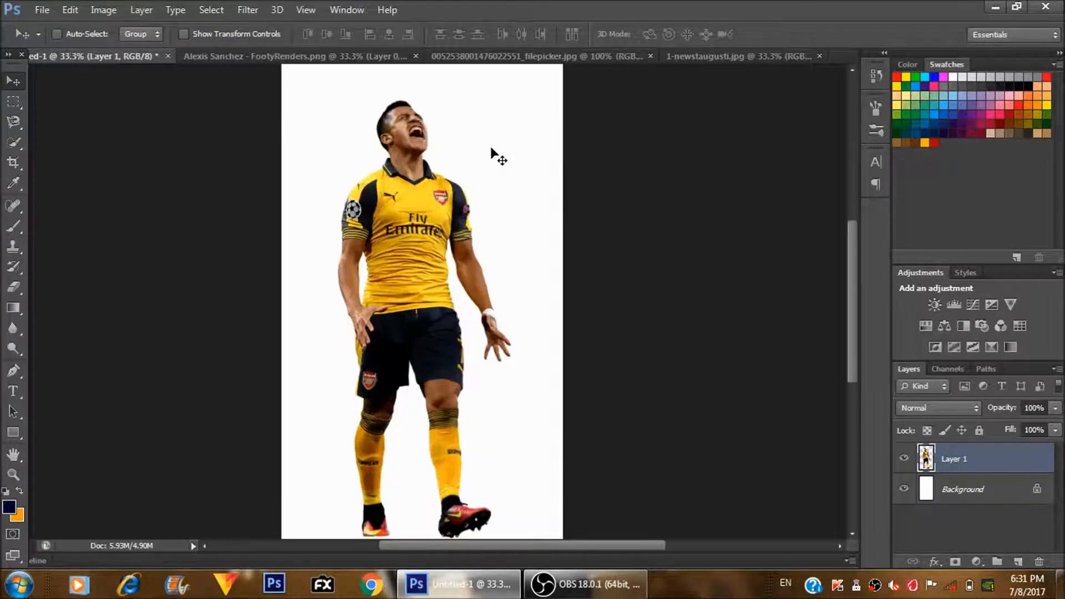
key("ctrl+minus")
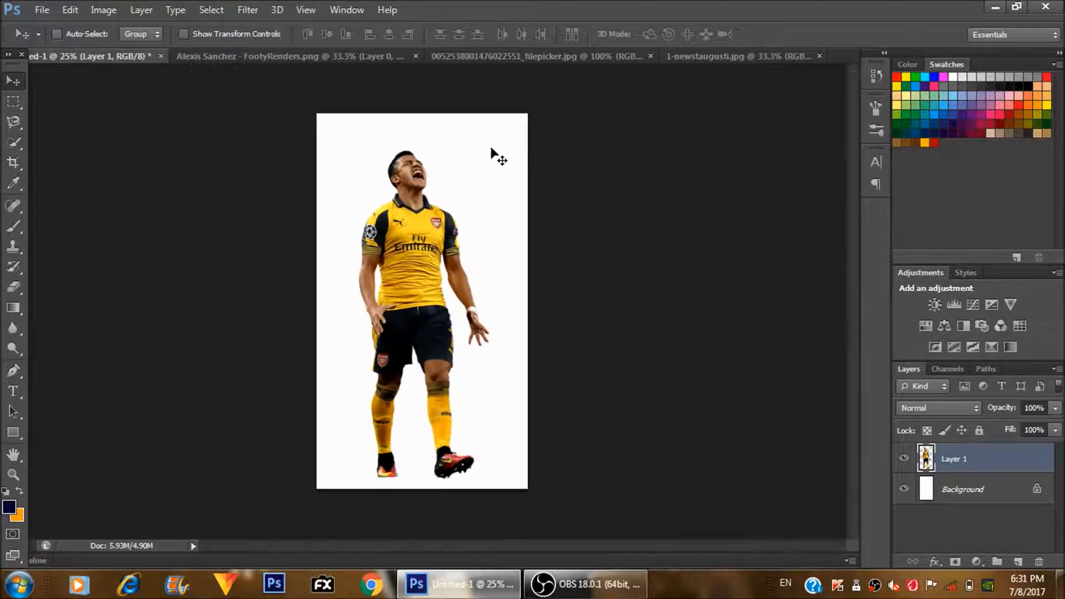
key("Right")
key("Right")
key("Right")
key("Right")
key("Right")
key("Right")
key("Right")
key("Right")
key("Right")
key("Right")
key("Right")
key("Right")
key("Right")
key("Right")
key("Right")
key("Right")
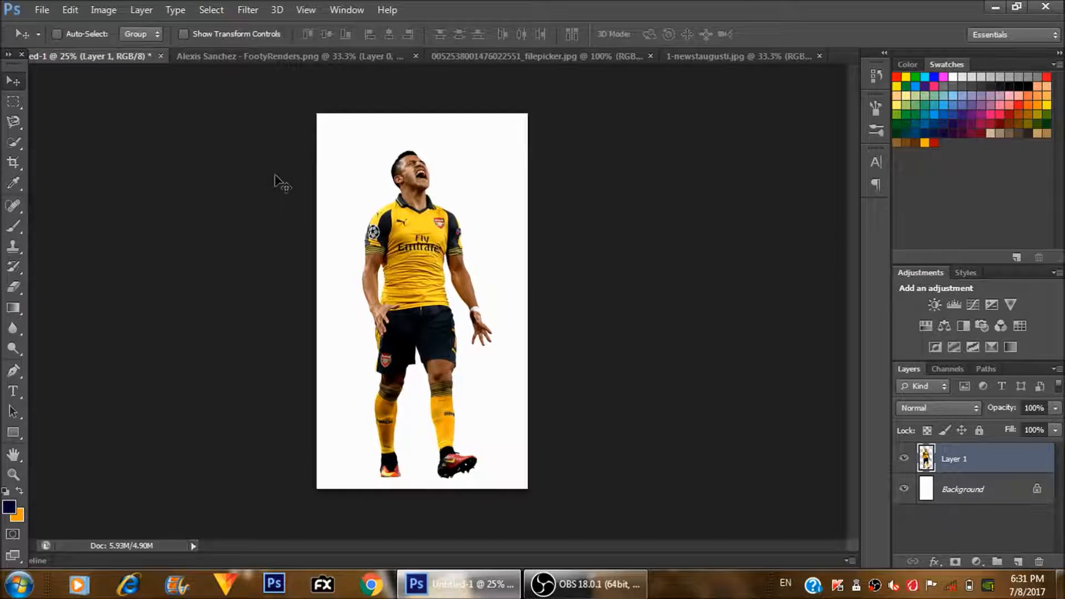
key("ctrl+plus")
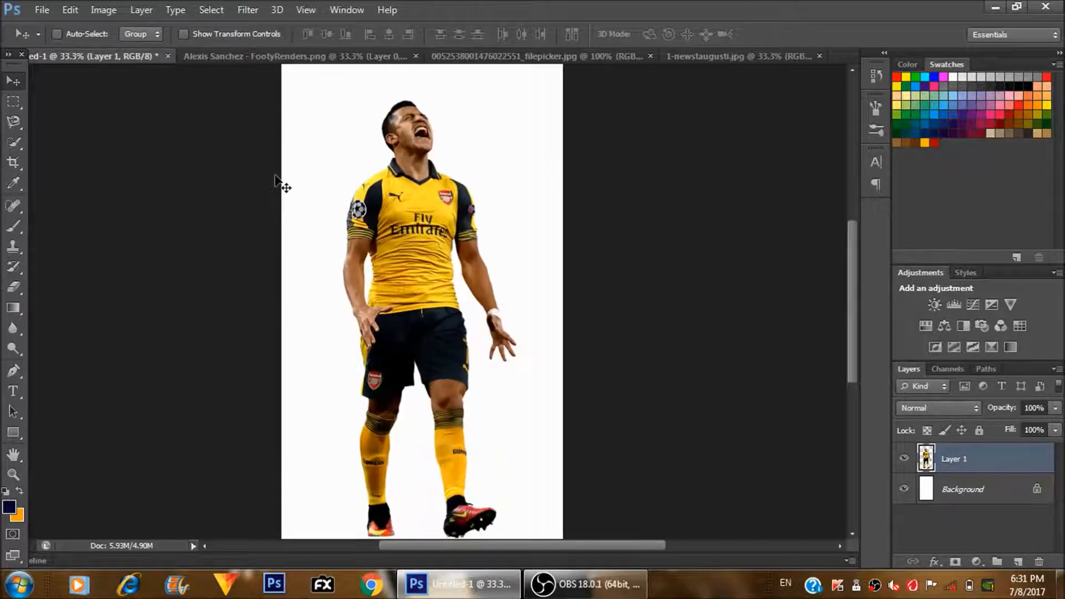
- Copy the entire orange stadium crowd photo and paste it into the poster document
left_click(484, 56)
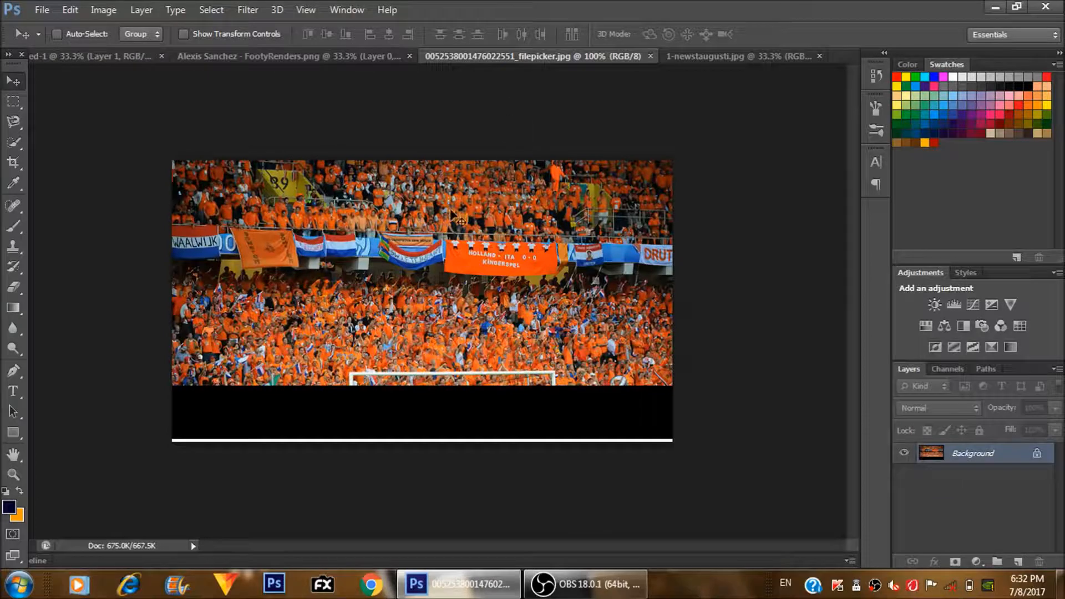
key("ctrl+a")
key("ctrl+Tab")
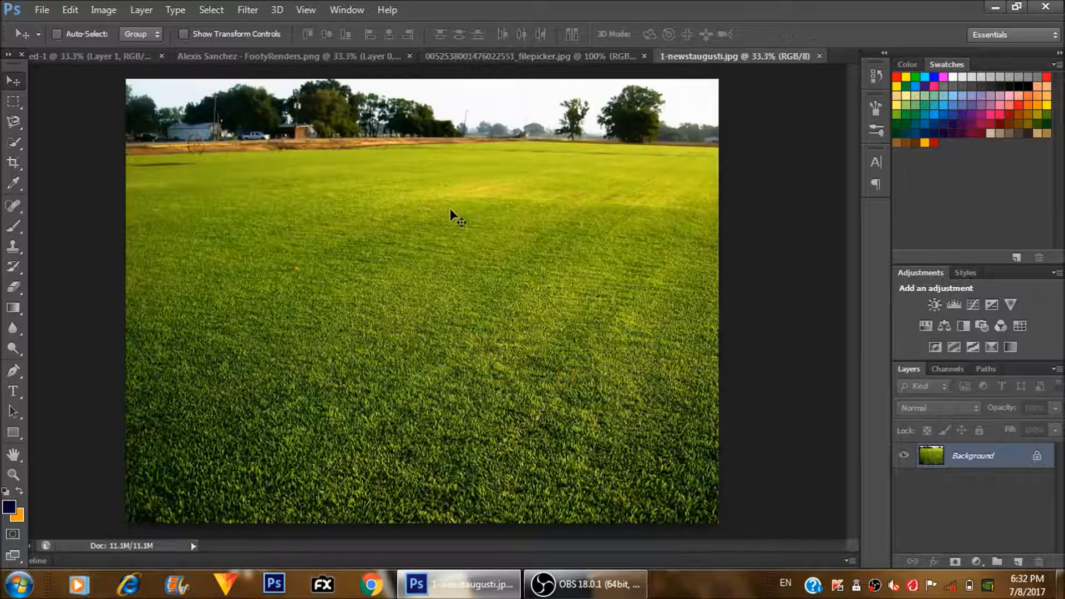
key("ctrl+Tab")
key("ctrl+v")
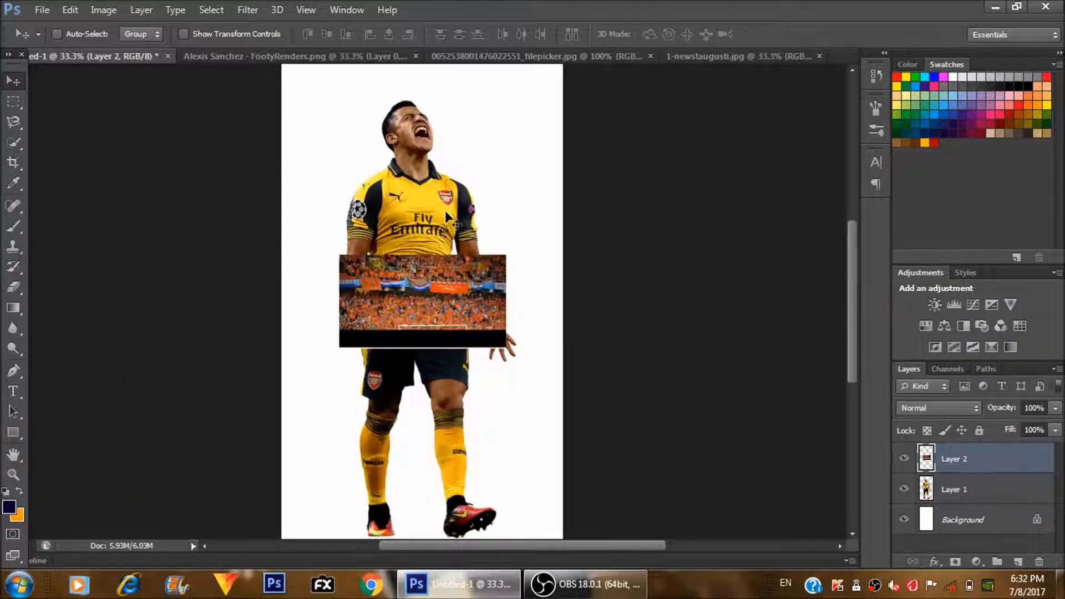
- Enlarge the crowd photo proportionally to about 638% so it covers the whole canvas
key("ctrl+t")
key("ctrl+minus")
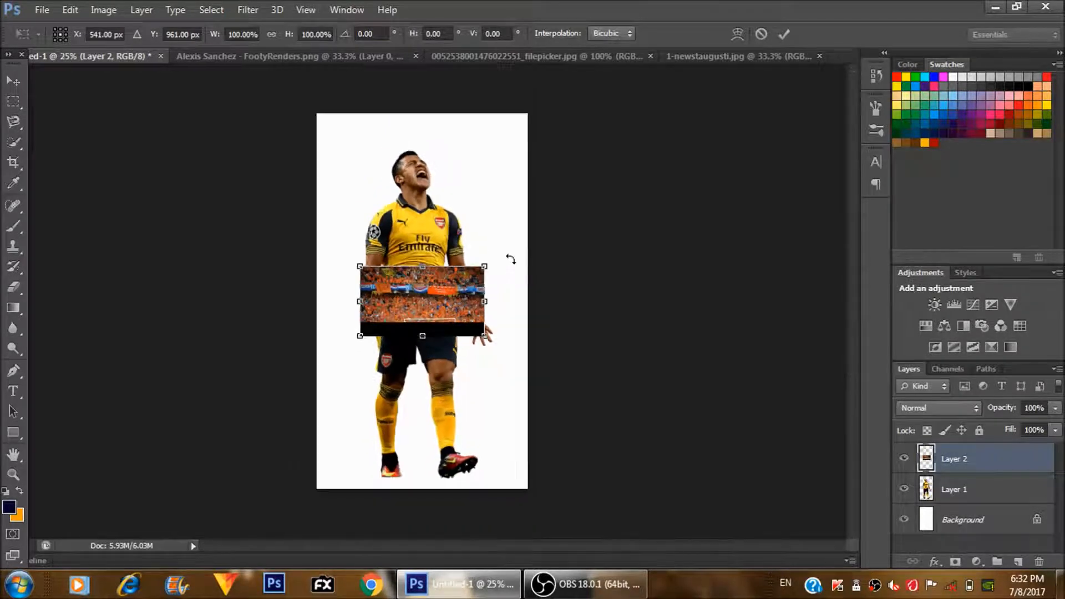
left_click_drag(486, 267, 838, 67)
left_click_drag(696, 179, 631, 226)
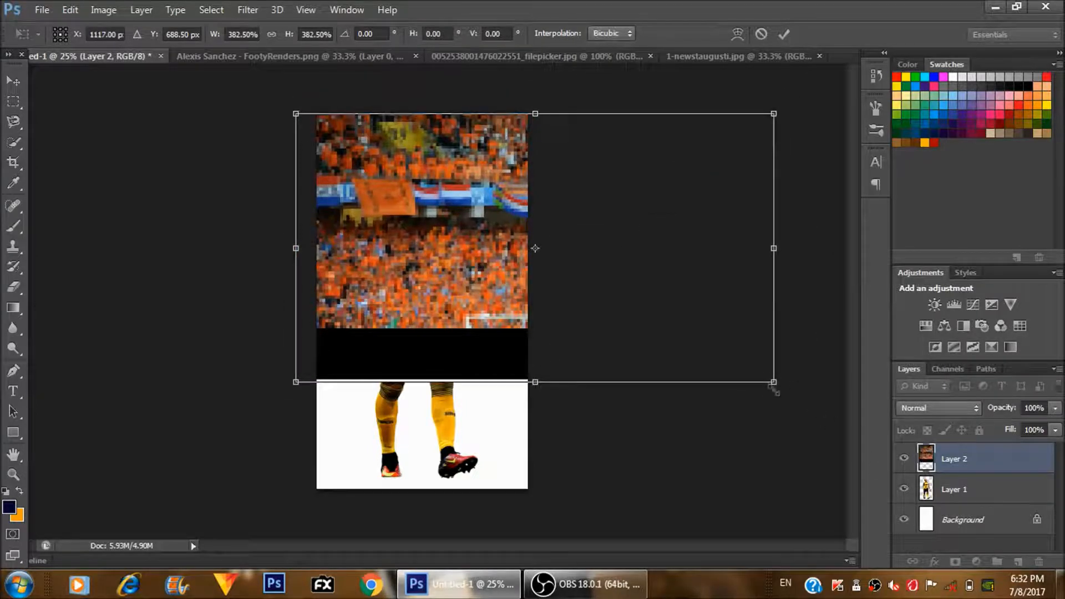
left_click_drag(765, 376, 852, 468)
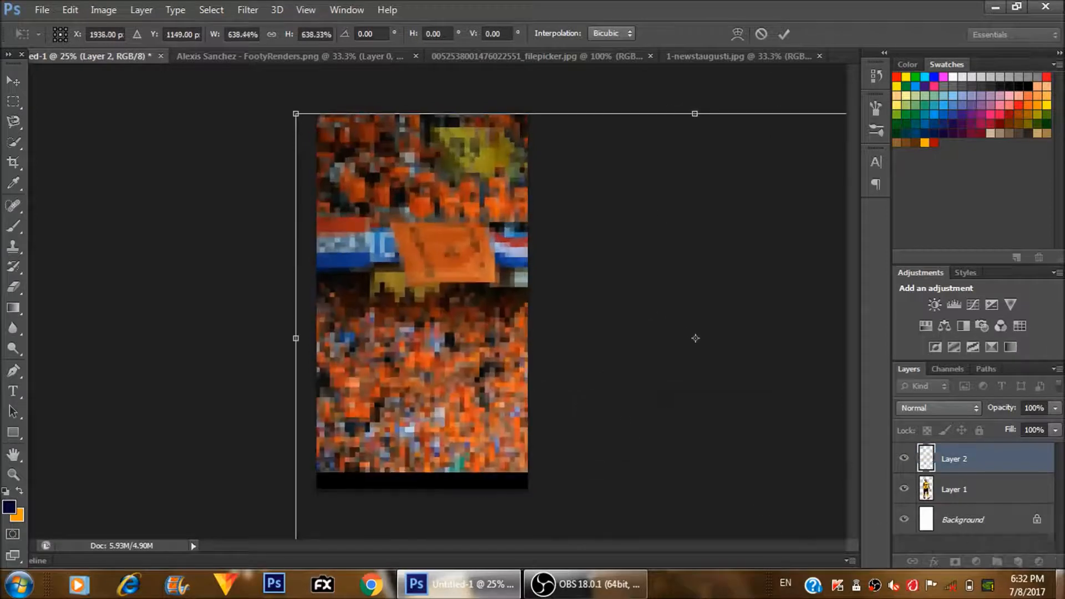
key("Return")
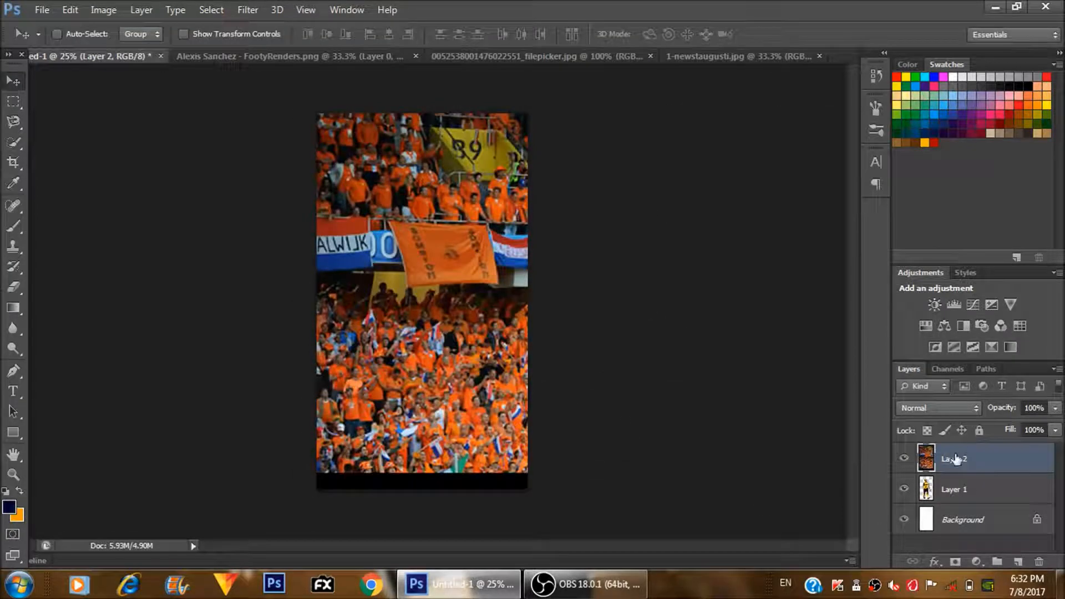
- Place the crowd layer behind the player, shift it down and left, and scale it to about 106% to cover the canvas
left_click_drag(954, 463, 959, 499)
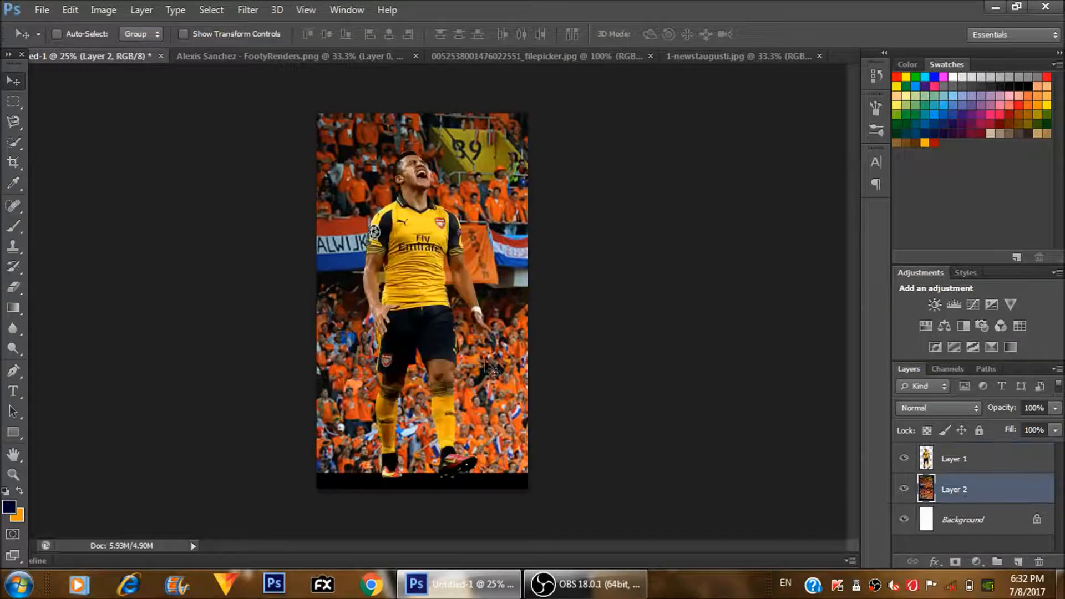
left_click_drag(499, 359, 454, 381)
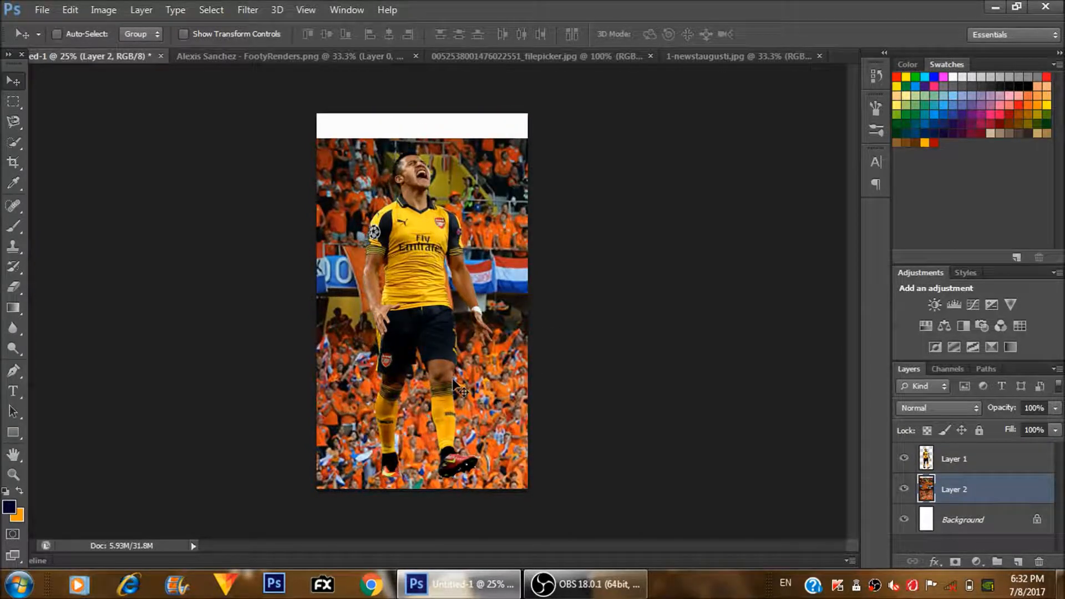
key("ctrl+t")
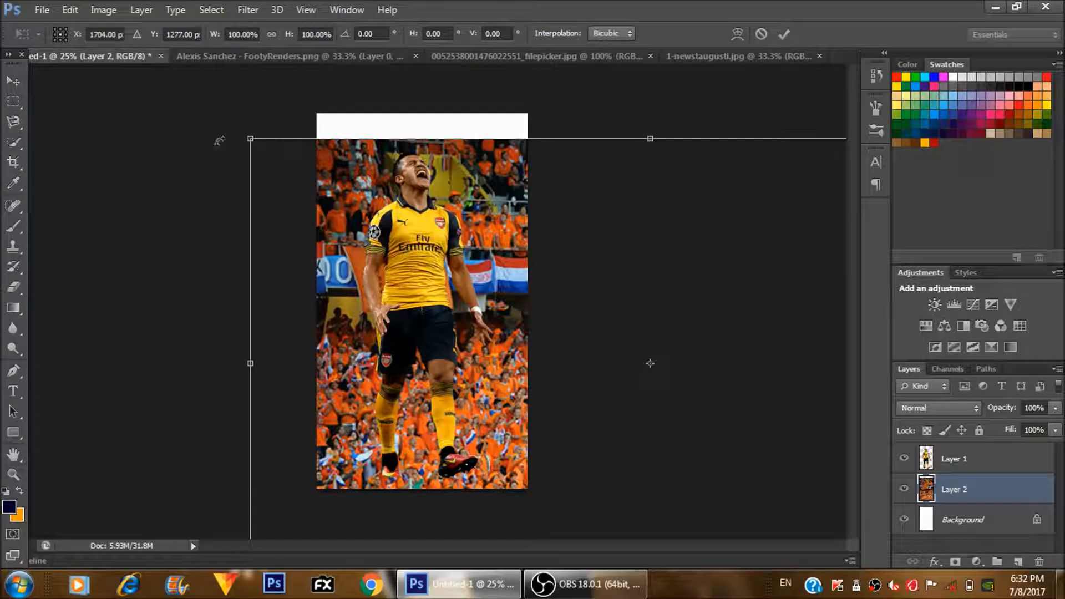
left_click_drag(250, 138, 203, 90)
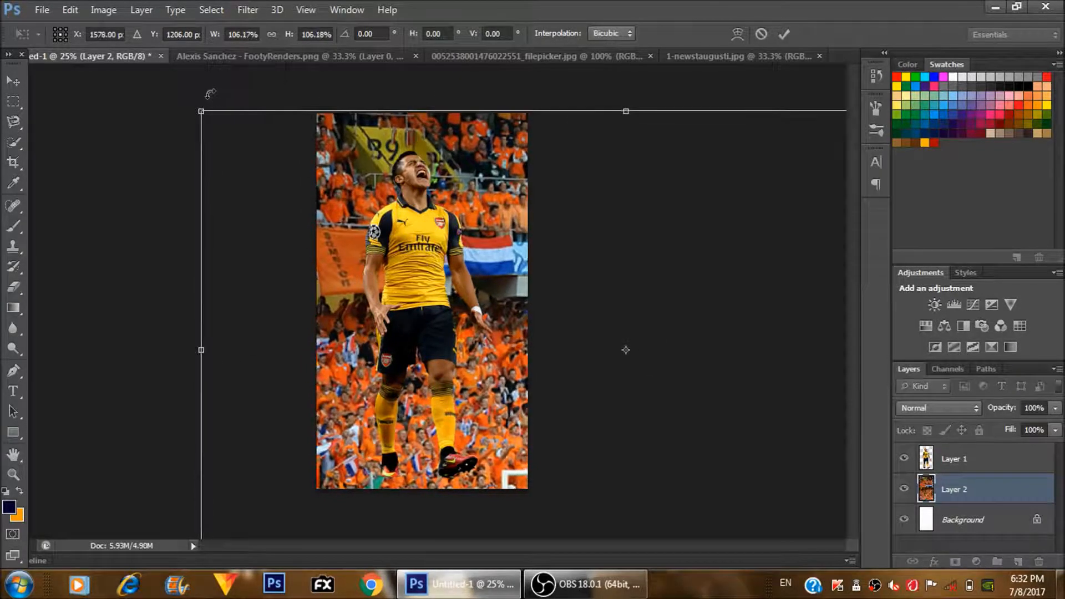
key("Return")
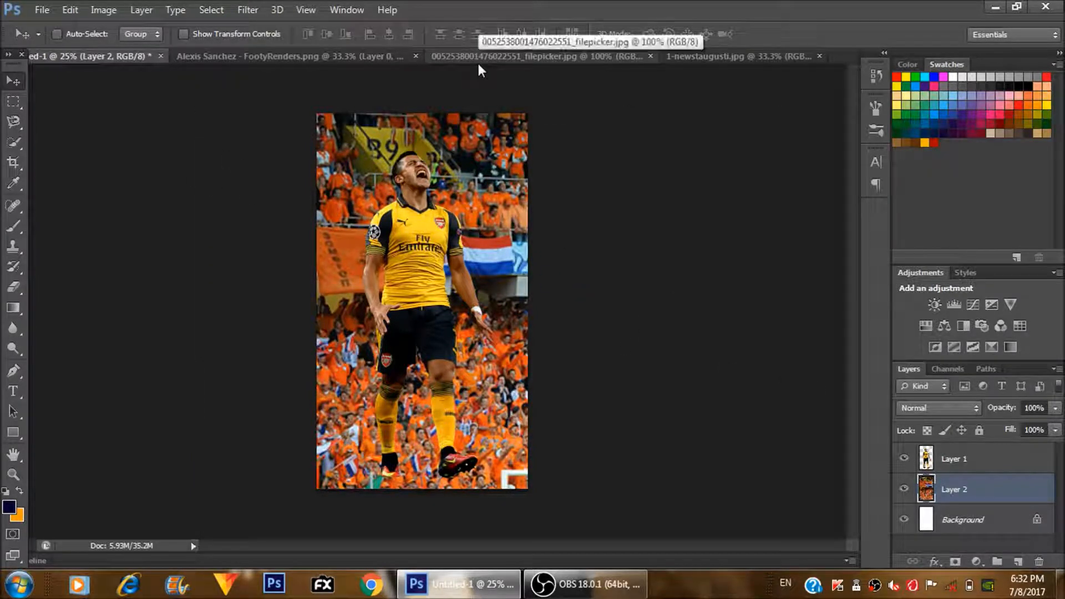
- Copy the grass field photo and paste it into the poster between the player and the crowd
left_click(676, 55)
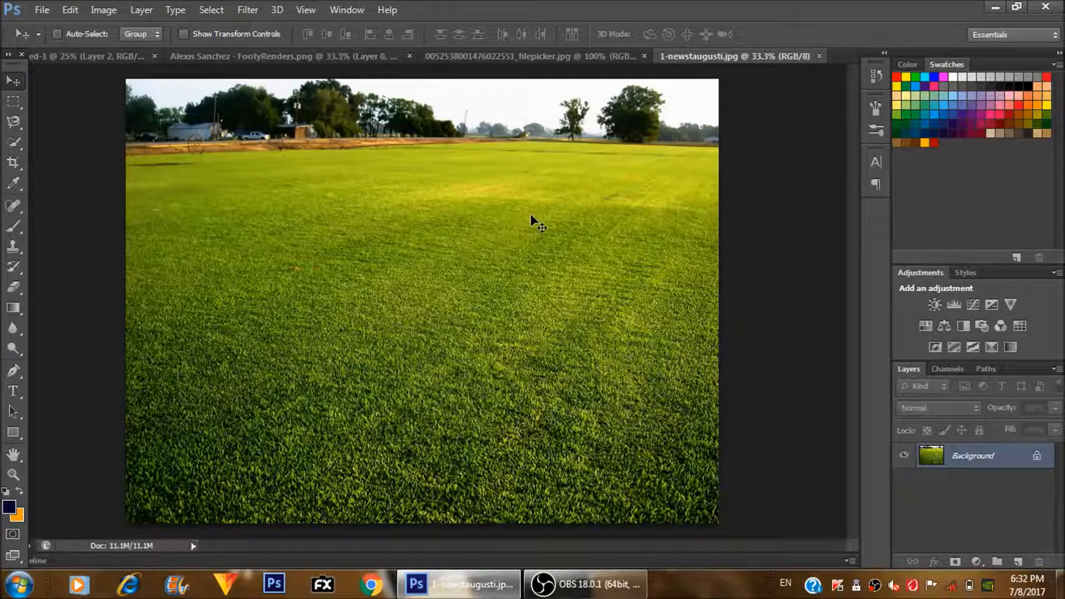
key("ctrl+Tab")
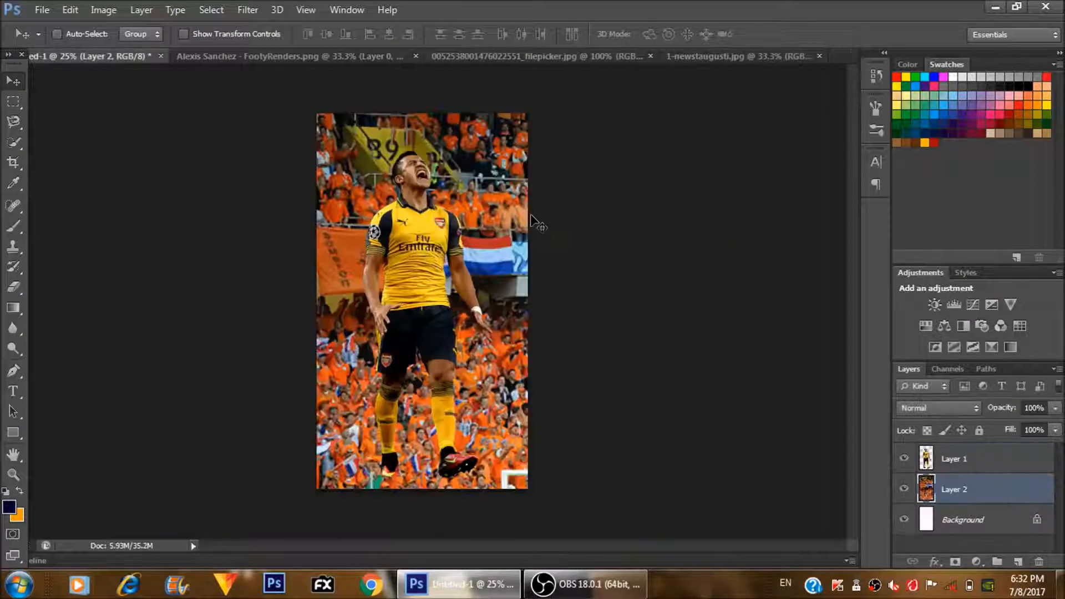
key("ctrl+v")
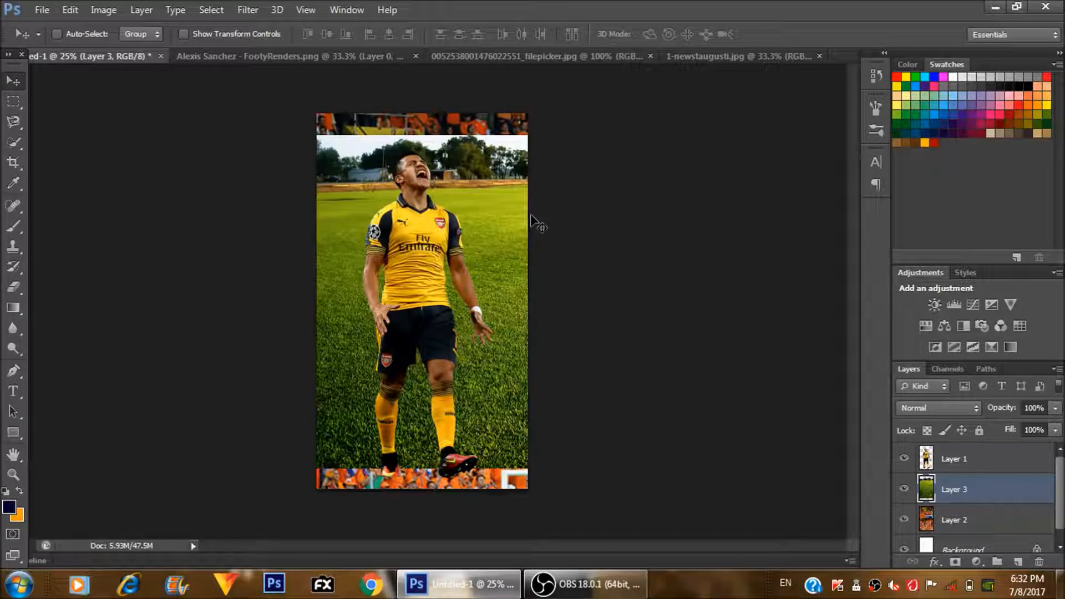
- Shrink the grass photo to the canvas width and place it across the lower part of the poster under the player's feet
key("ctrl+t")
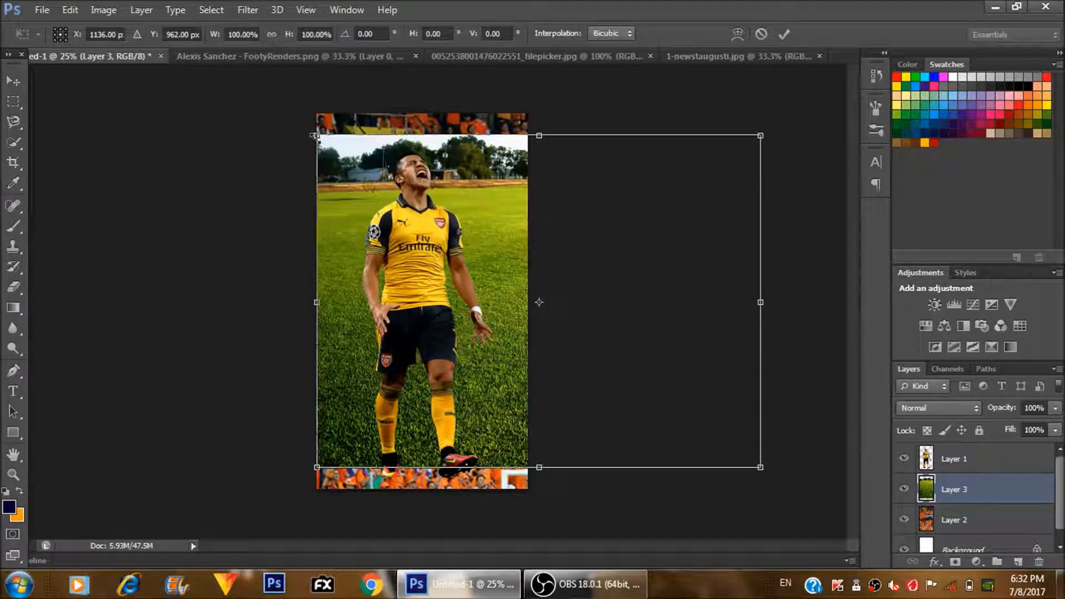
left_click_drag(314, 136, 542, 331)
left_click_drag(622, 371, 391, 418)
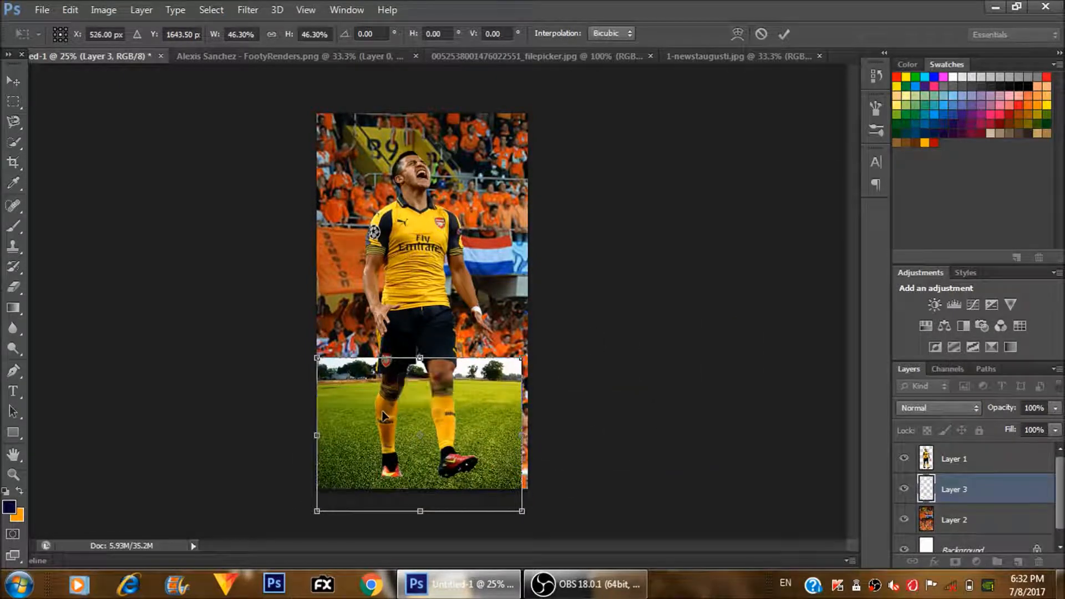
left_click_drag(521, 349, 527, 349)
key("Return")
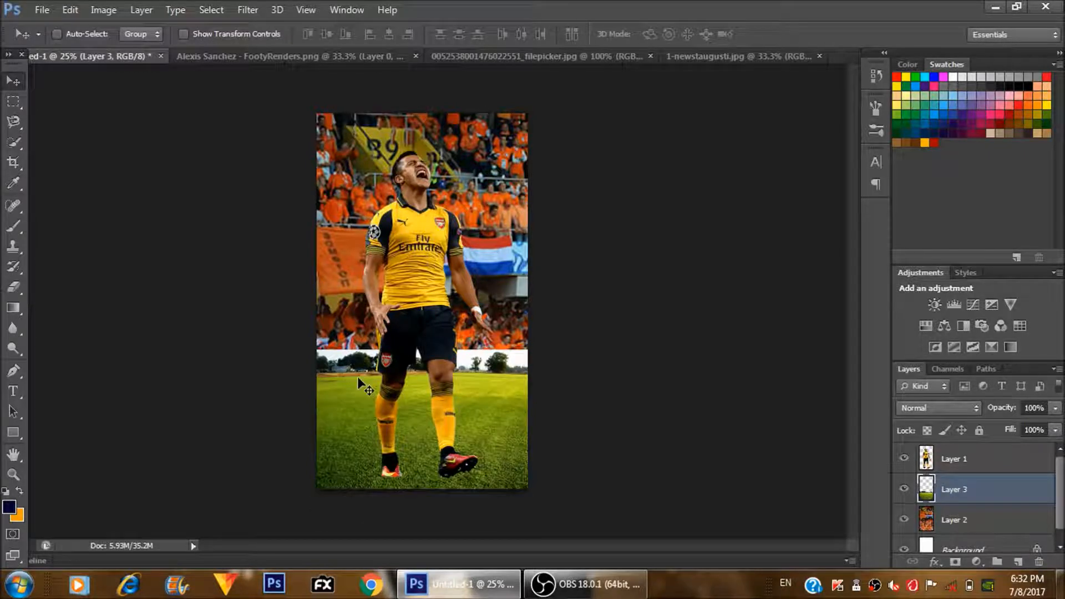
- Erase the sky and tree line from the grass layer with a soft 175 px Eraser and merge it with the crowd layer
key("e")
mouse_move(292, 354)
left_mouse_down()
mouse_move(403, 351)
mouse_move(264, 353)
mouse_move(532, 362)
mouse_move(259, 381)
mouse_move(656, 359)
left_mouse_up()
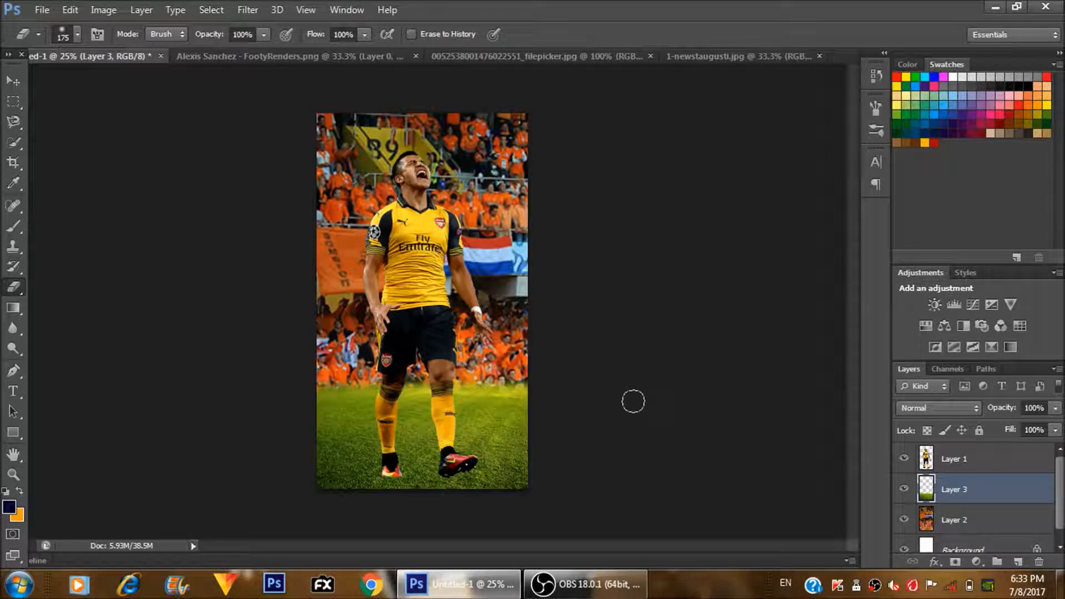
left_click(953, 523, "ctrl")
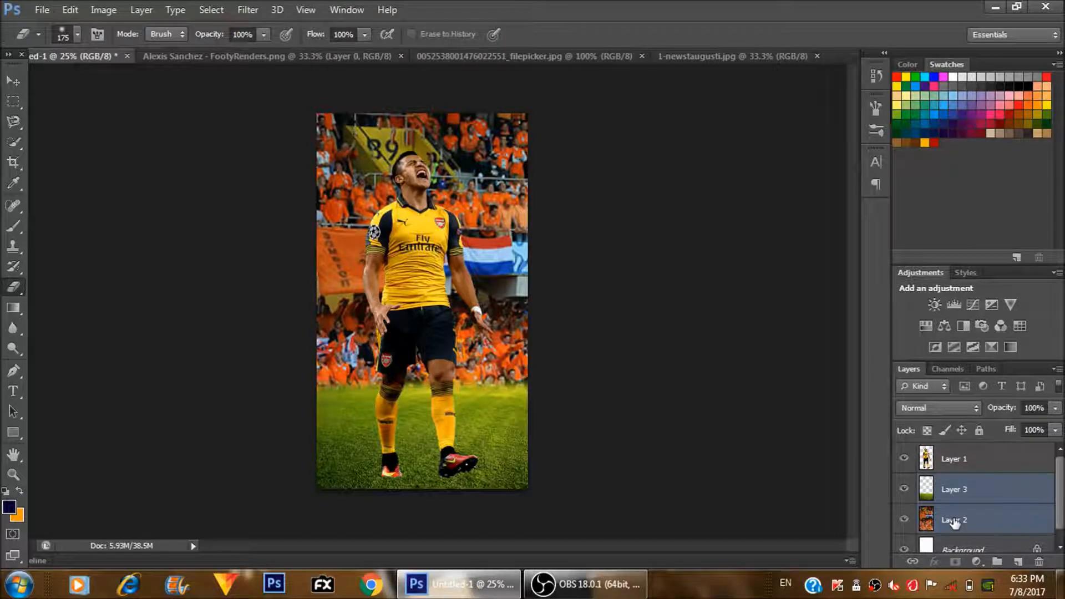
key("ctrl+e")
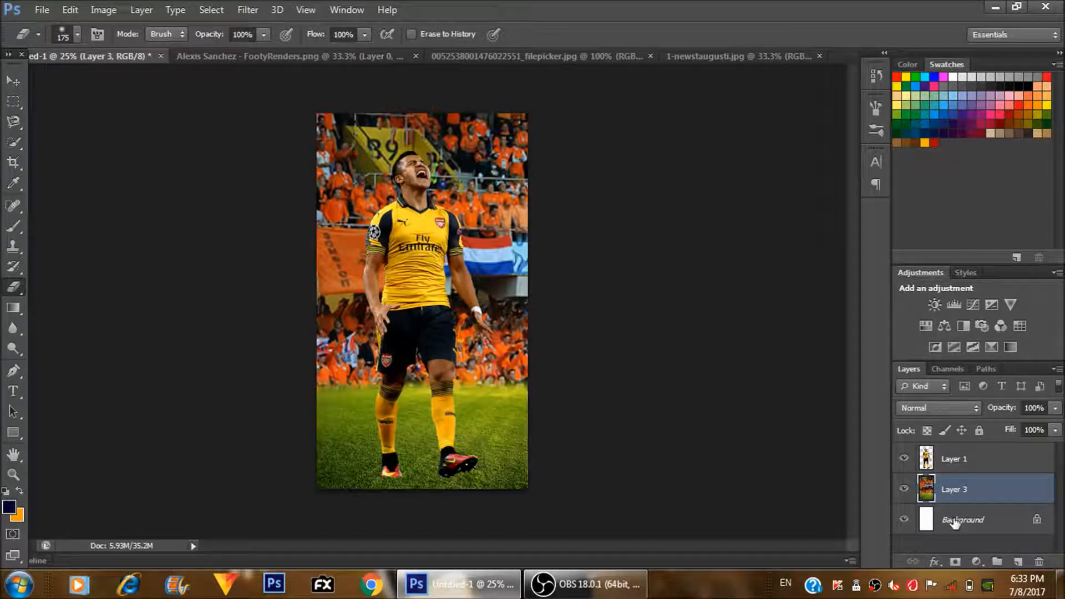
- Add a Black & White adjustment with the Default preset above the merged background and merge it into that layer
left_click(980, 567)
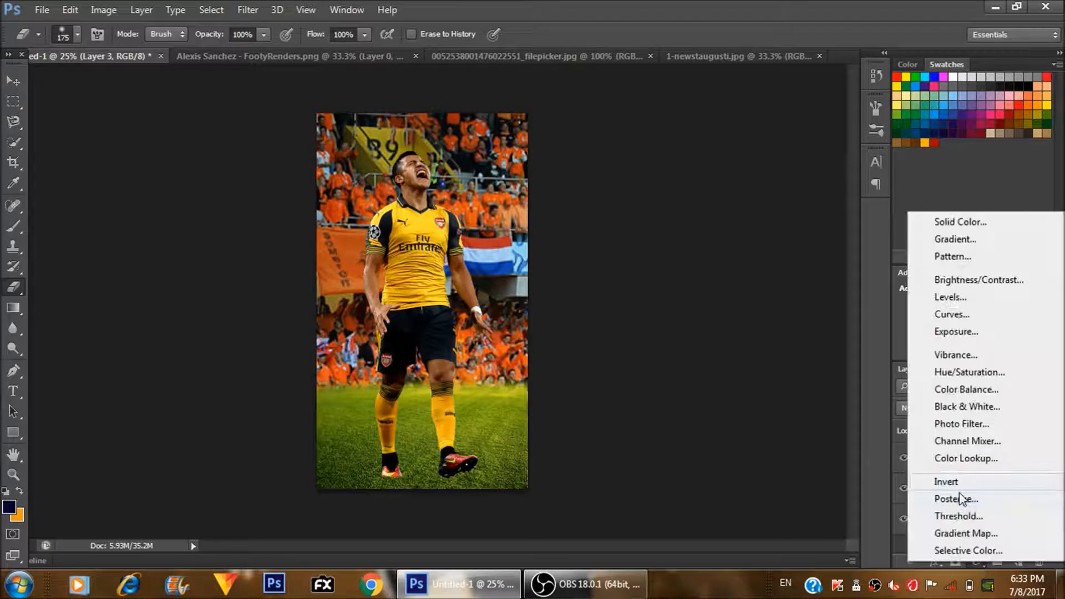
left_click(971, 407)
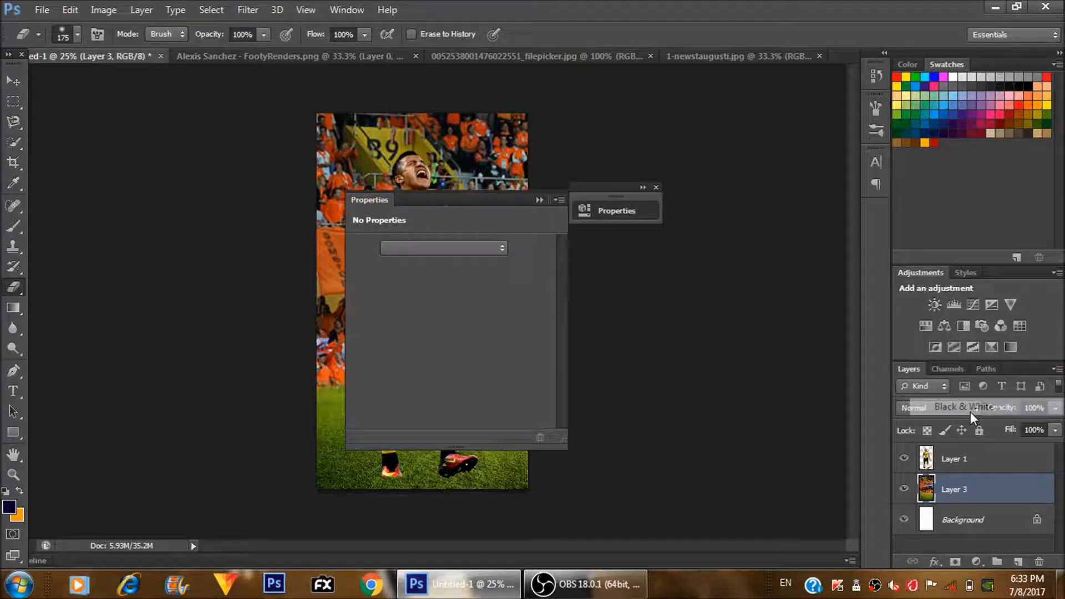
left_click(539, 199)
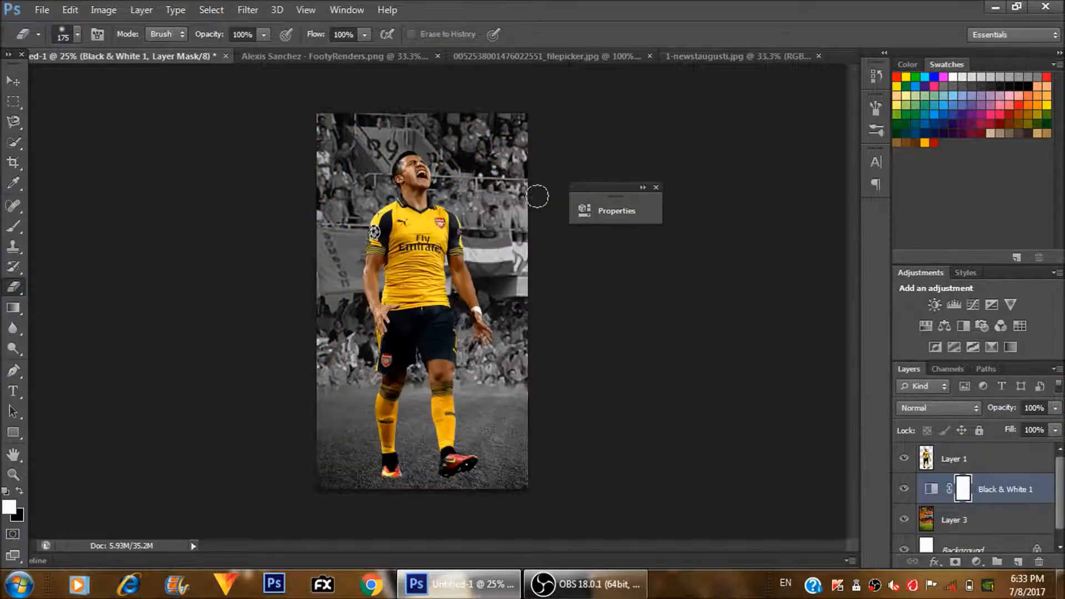
left_click(970, 521, "shift")
key("ctrl+e")
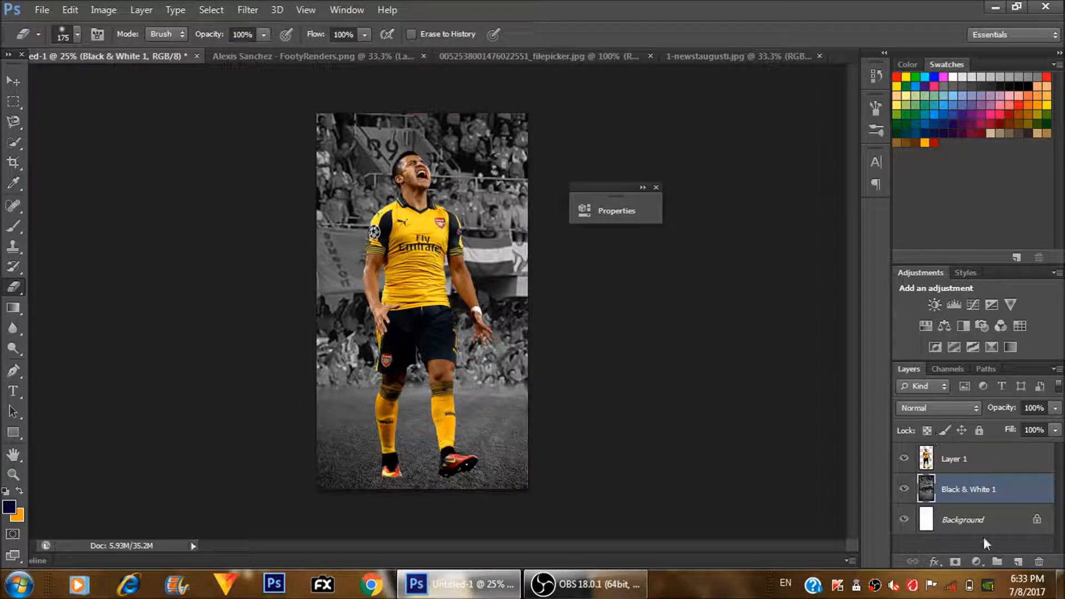
- Add a Photo Filter adjustment over the background using Warming Filter (85) with the density set to 69%
left_click(977, 561)
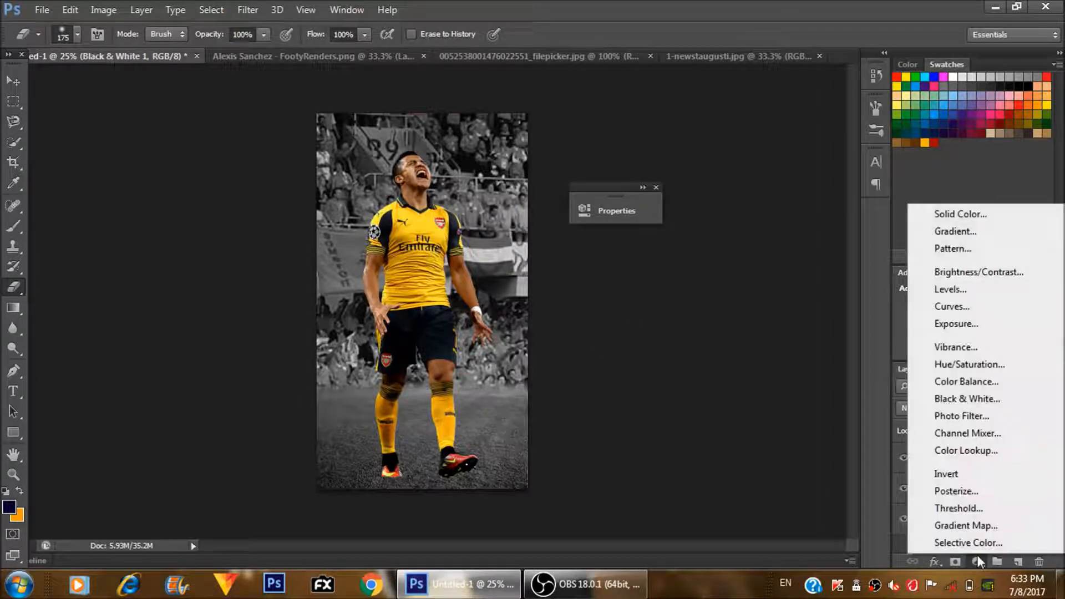
left_click(954, 417)
left_click_drag(500, 198, 678, 145)
left_click_drag(577, 264, 739, 266)
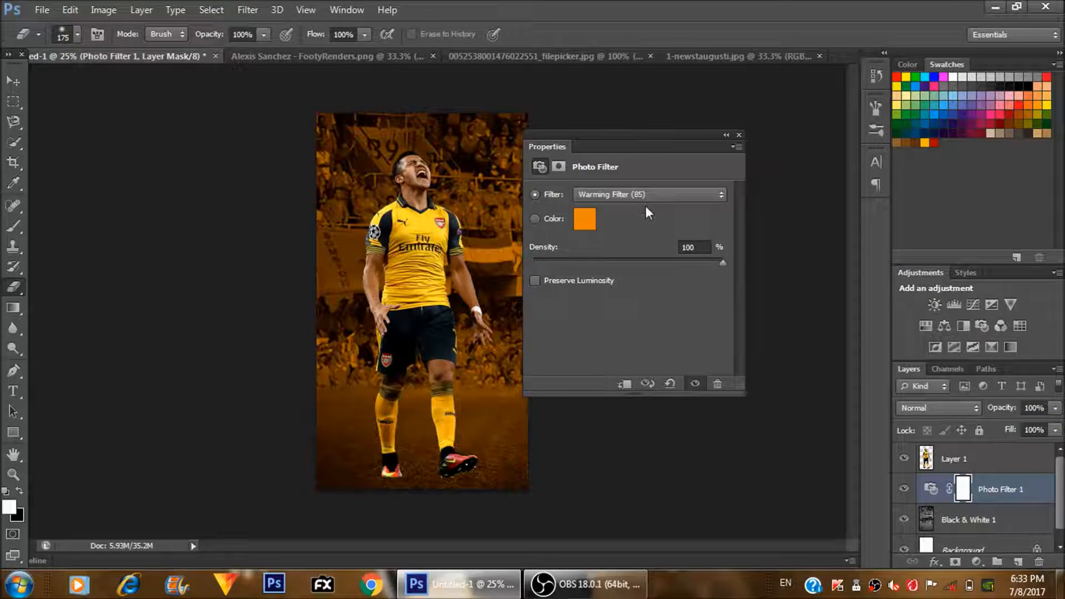
left_click(664, 261)
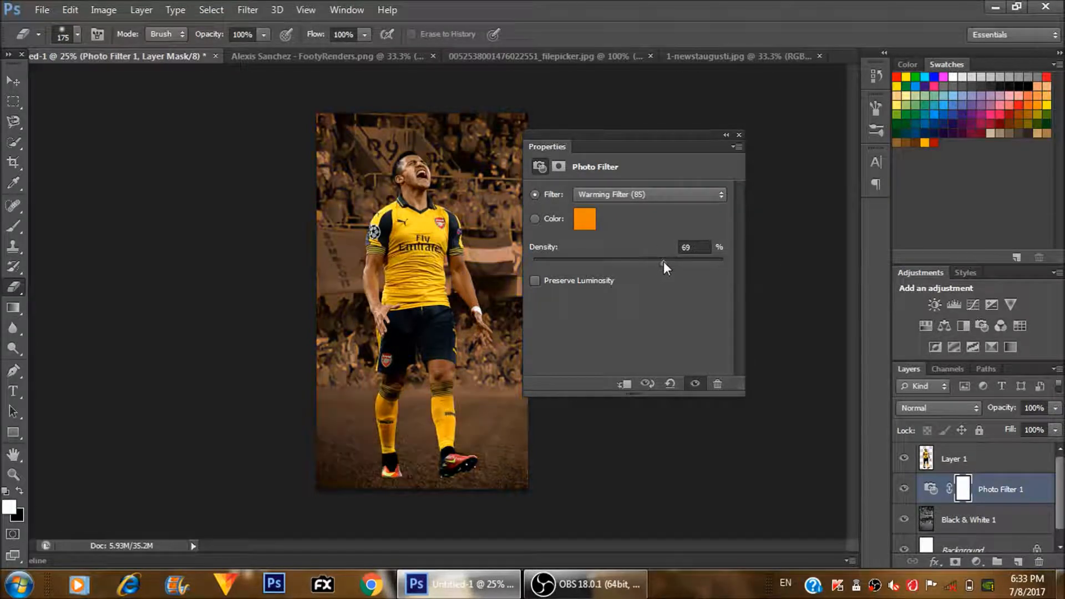
- Try the Photo Filter at 87% density with the Yellow, Warming Filter (LBA), Warming Filter (85) and Deep Yellow options
left_click(697, 261)
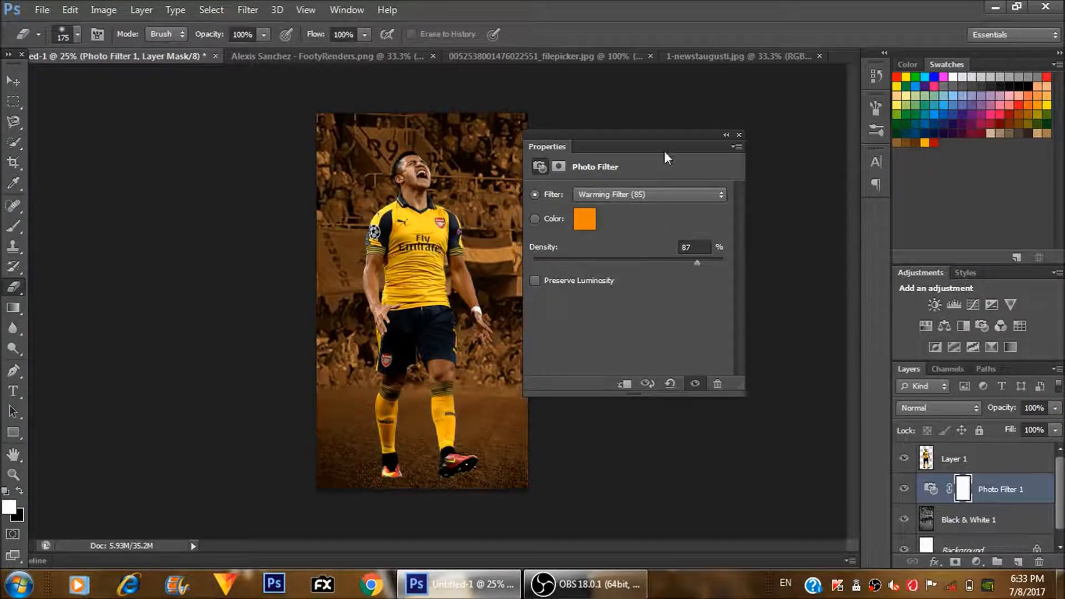
left_click(606, 195)
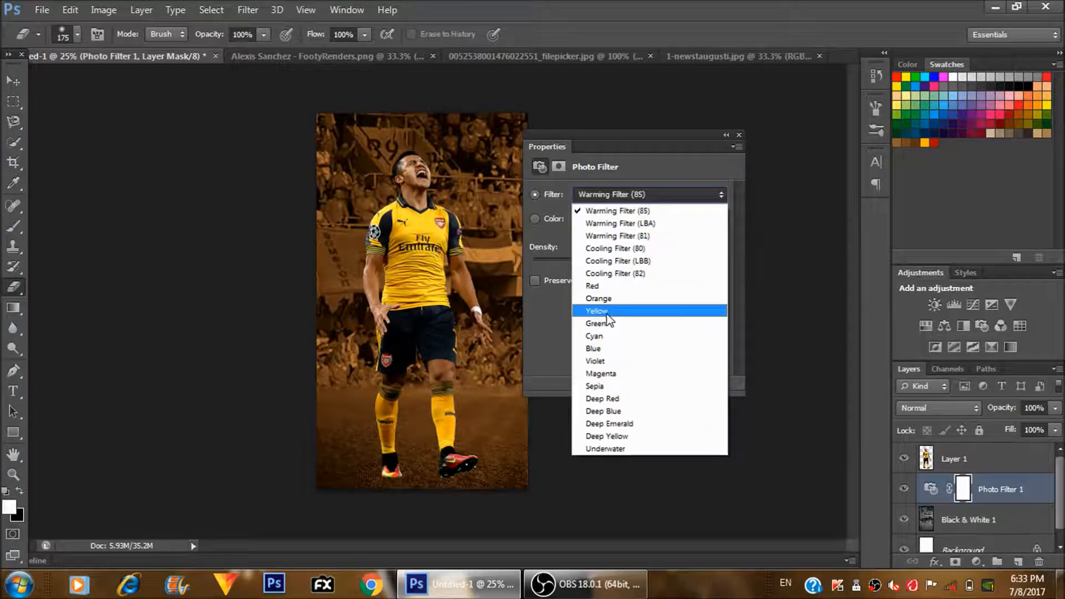
left_click(608, 311)
left_click(622, 194)
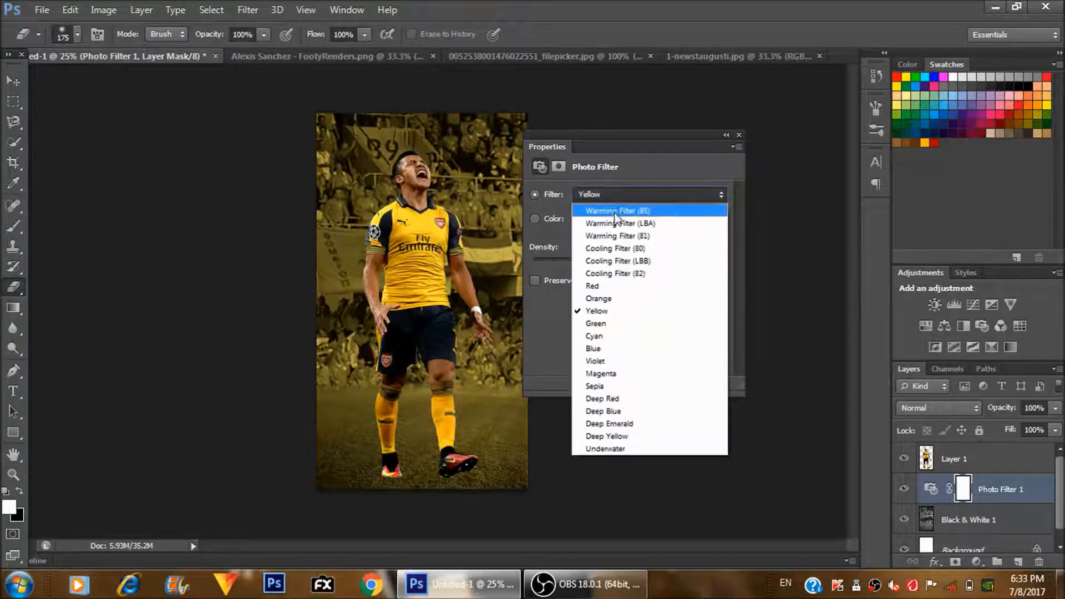
left_click(616, 234)
key("Up")
key("Up")
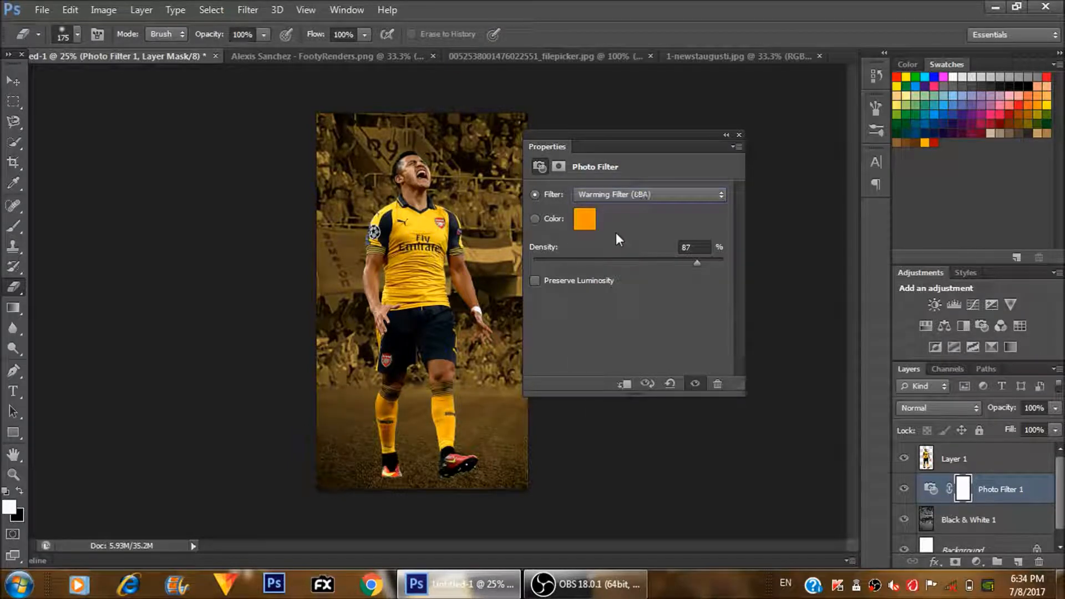
left_click(533, 281)
left_click(533, 282)
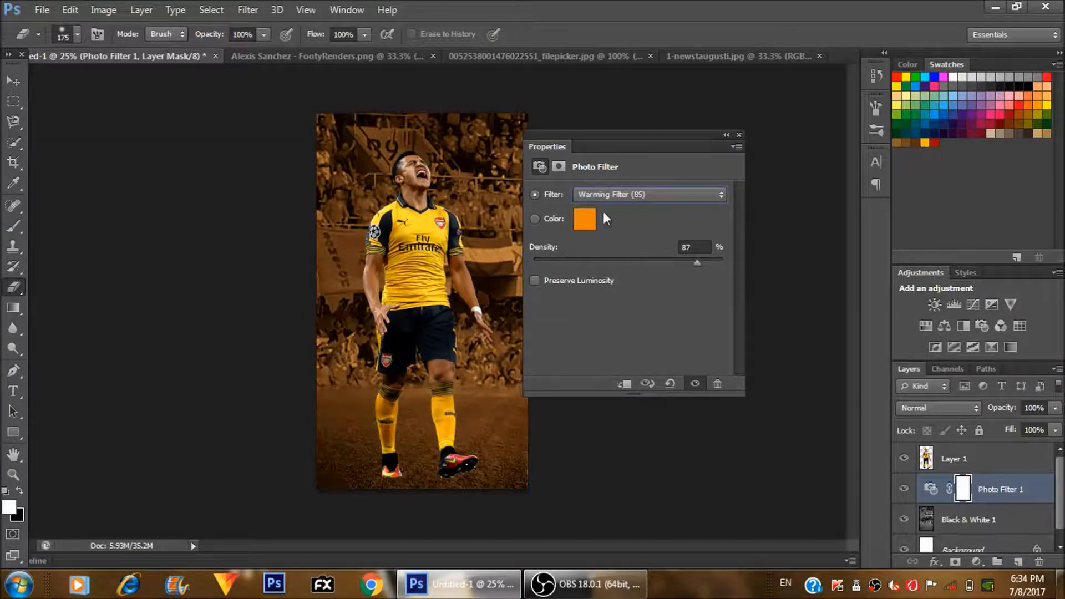
left_click(657, 196)
left_click(612, 435)
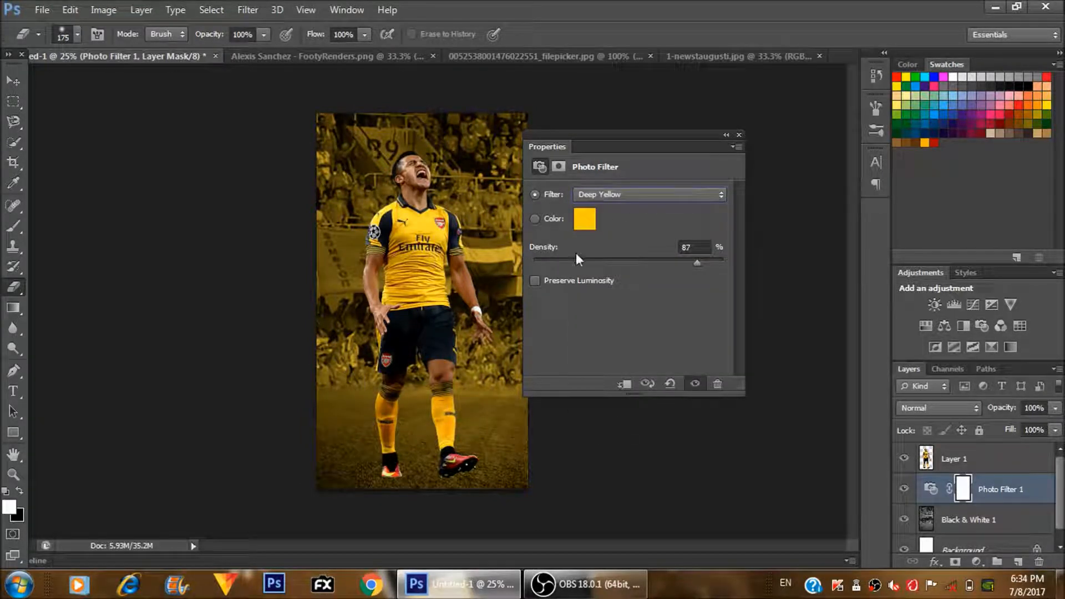
- Set the background's Photo Filter to Warming Filter (81) with the density at 100%
left_click_drag(696, 265, 729, 264)
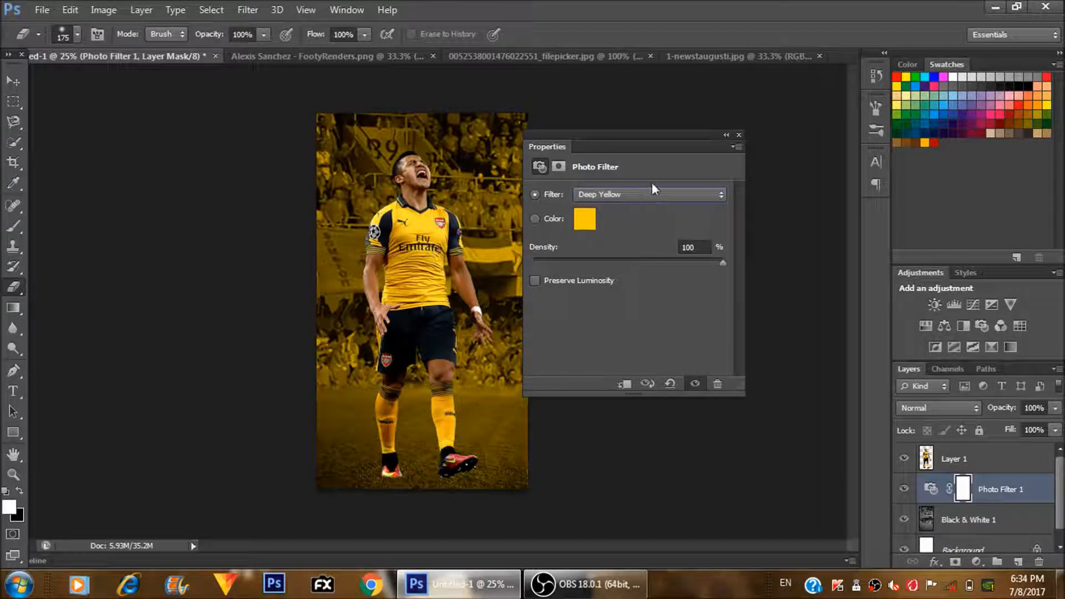
left_click(691, 195)
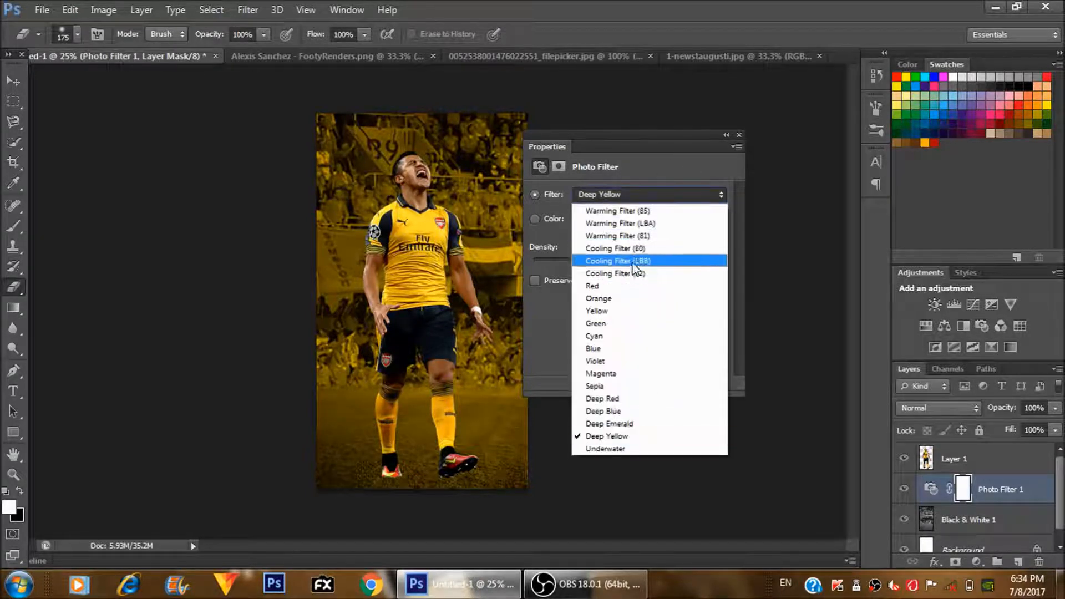
left_click(635, 237)
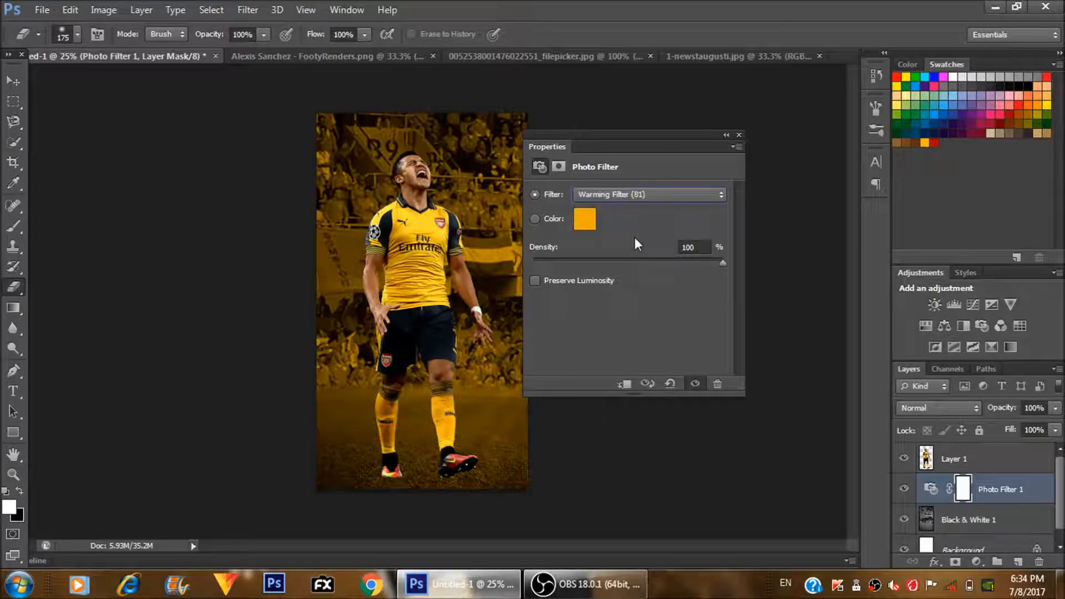
left_click(723, 134)
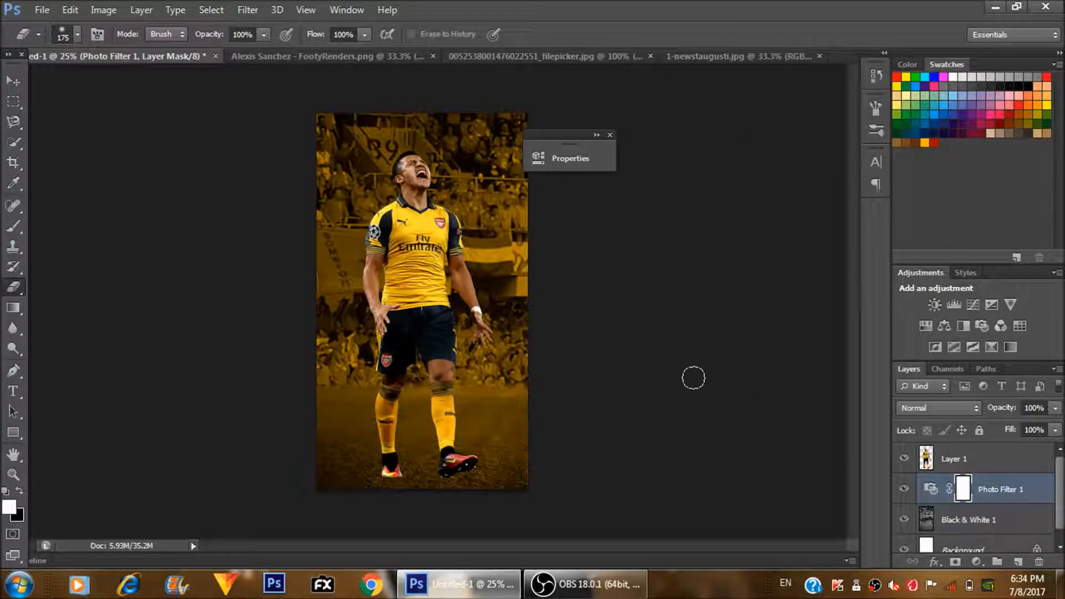
- Open the Topaz DeNoise 6 filter on the player layer and dismiss its licence activation prompt
left_click(995, 469)
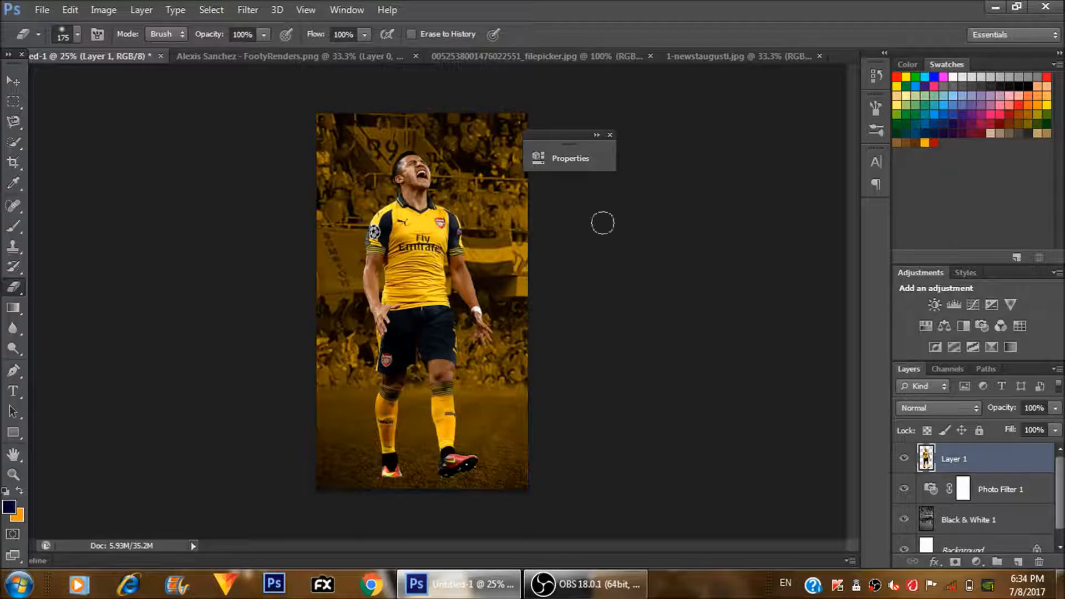
left_click(248, 9)
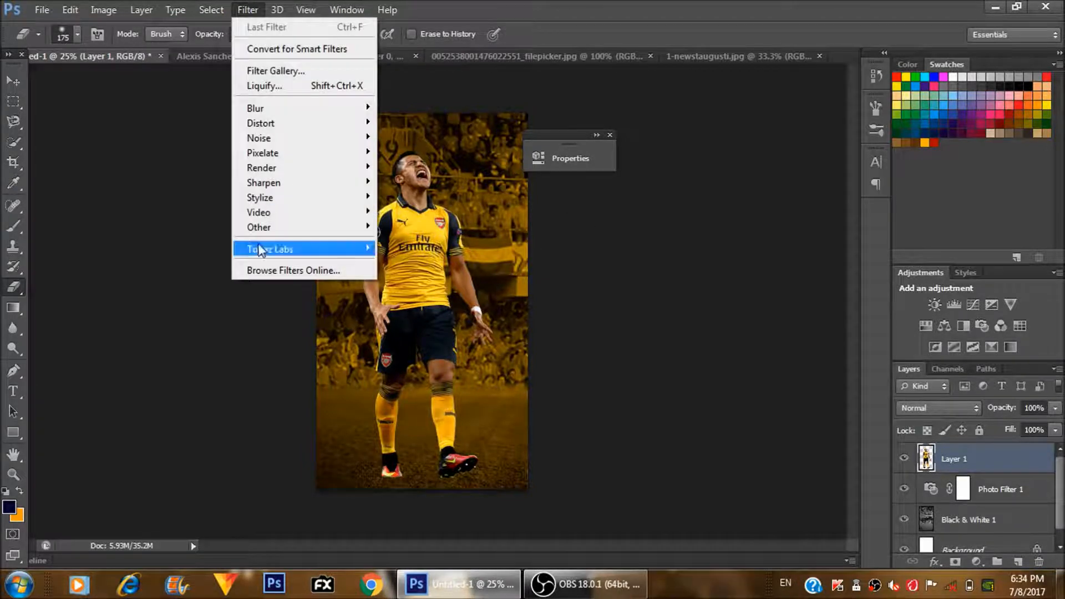
mouse_move(252, 254)
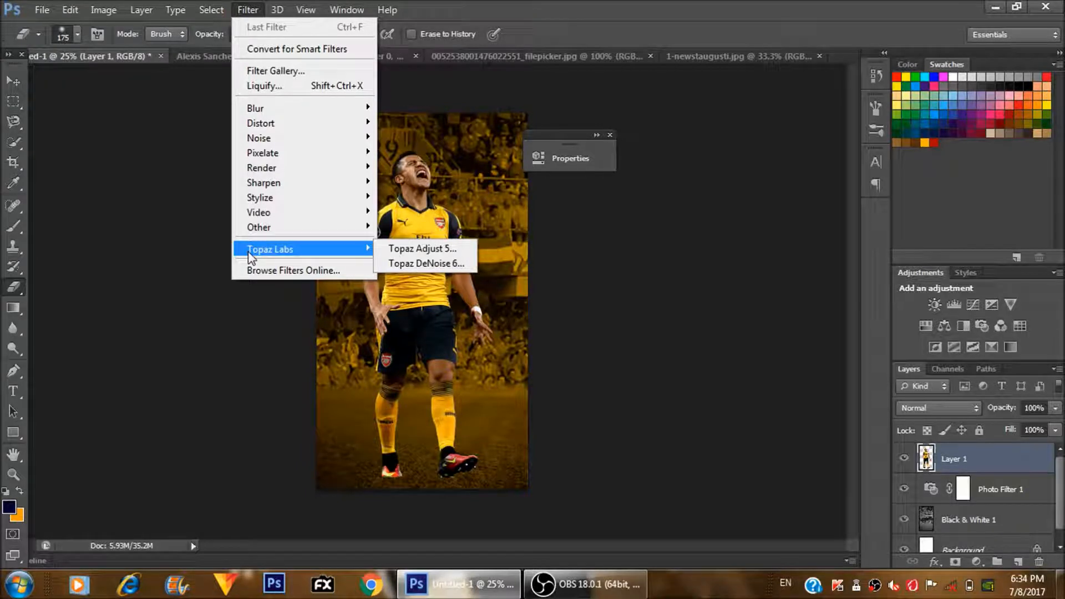
left_click(414, 263)
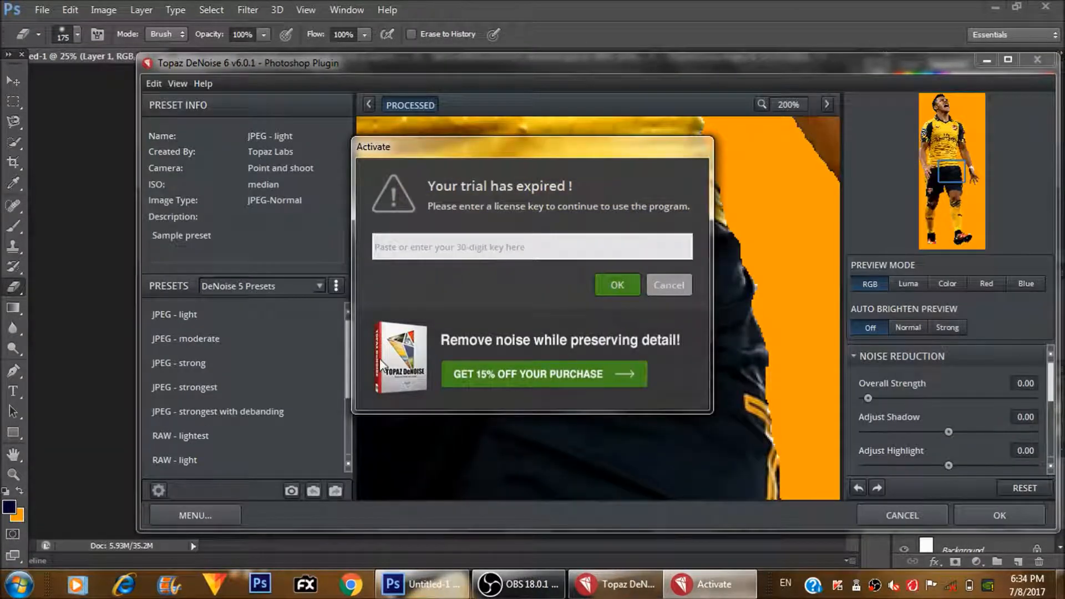
left_click(674, 282)
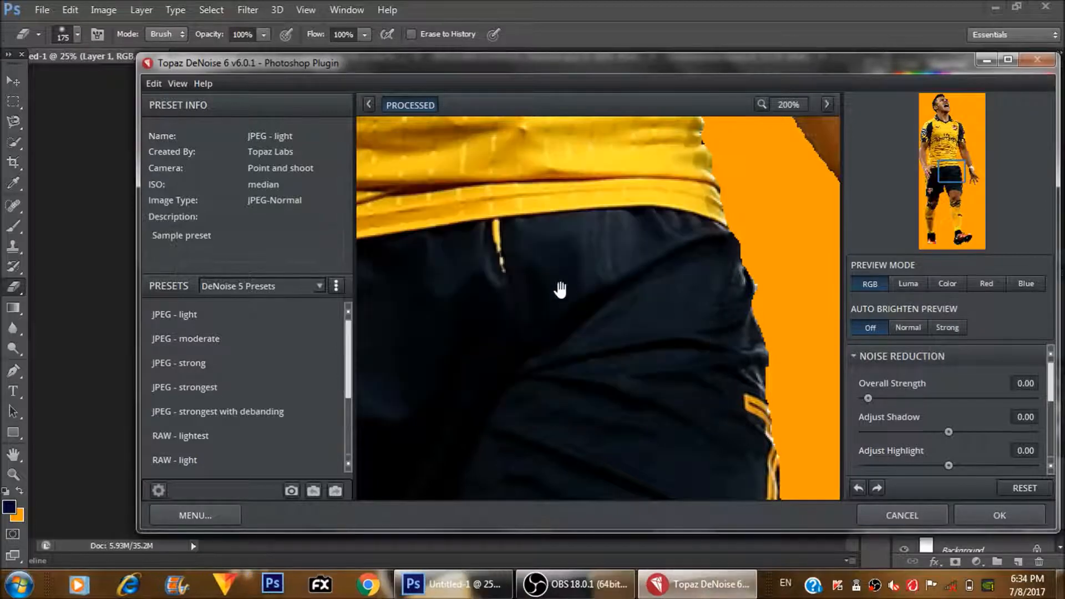
key("ctrl+minus")
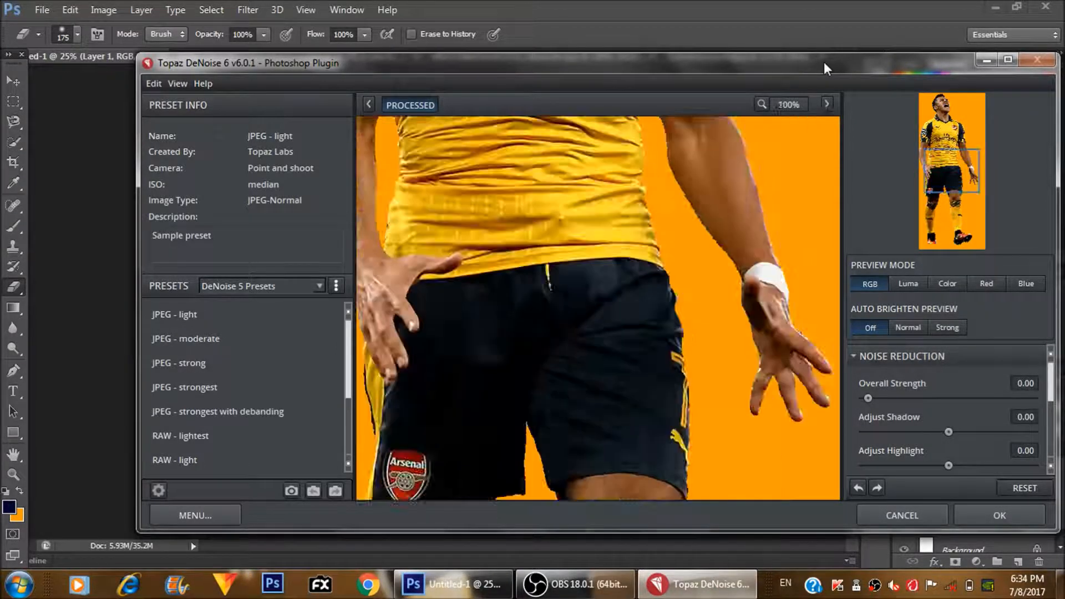
key("ctrl+minus")
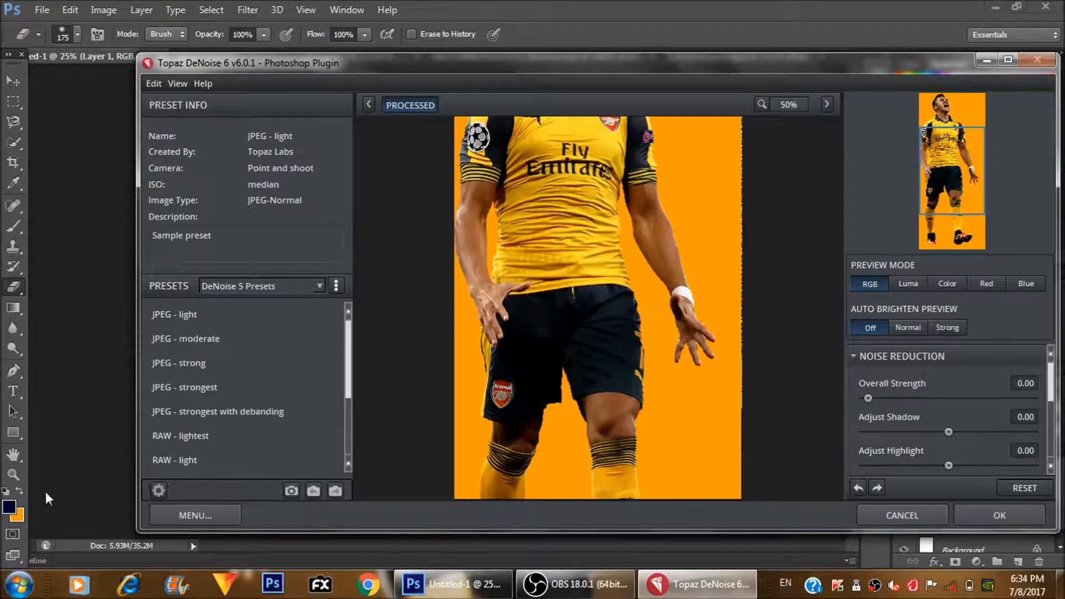
- Find the topaz serial key .txt file on the computer, copy its licence key and return to Topaz DeNoise 6
left_click(22, 589)
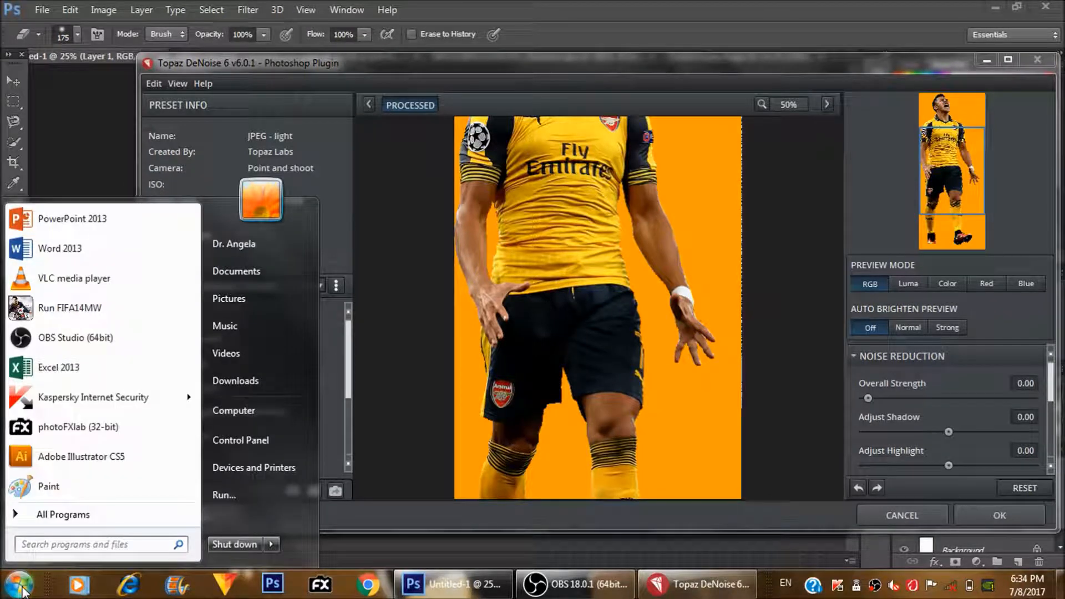
type("topaz")
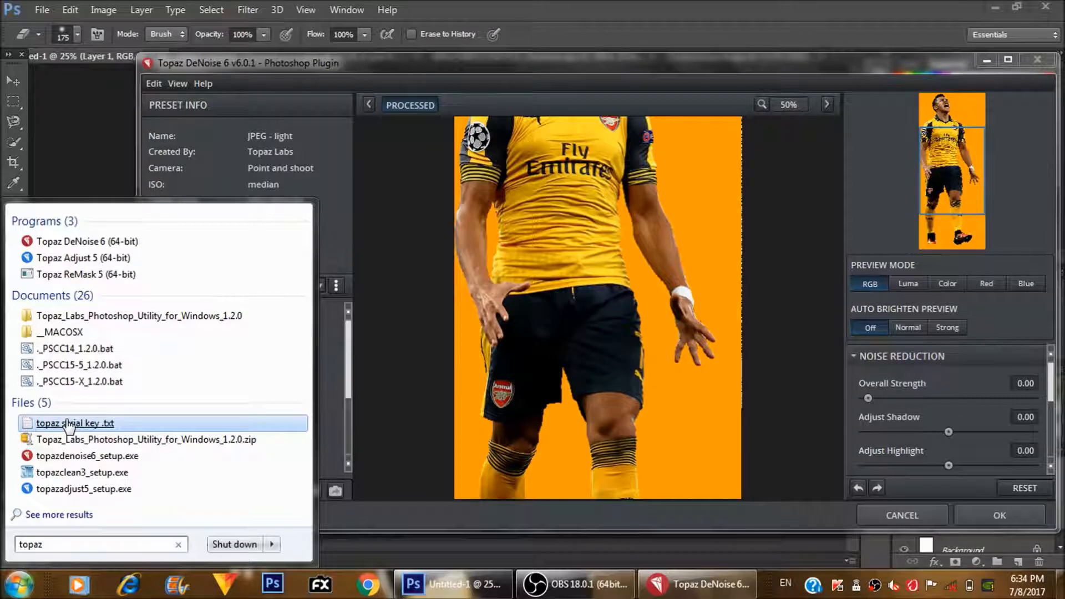
left_click(67, 424)
key("ctrl+a")
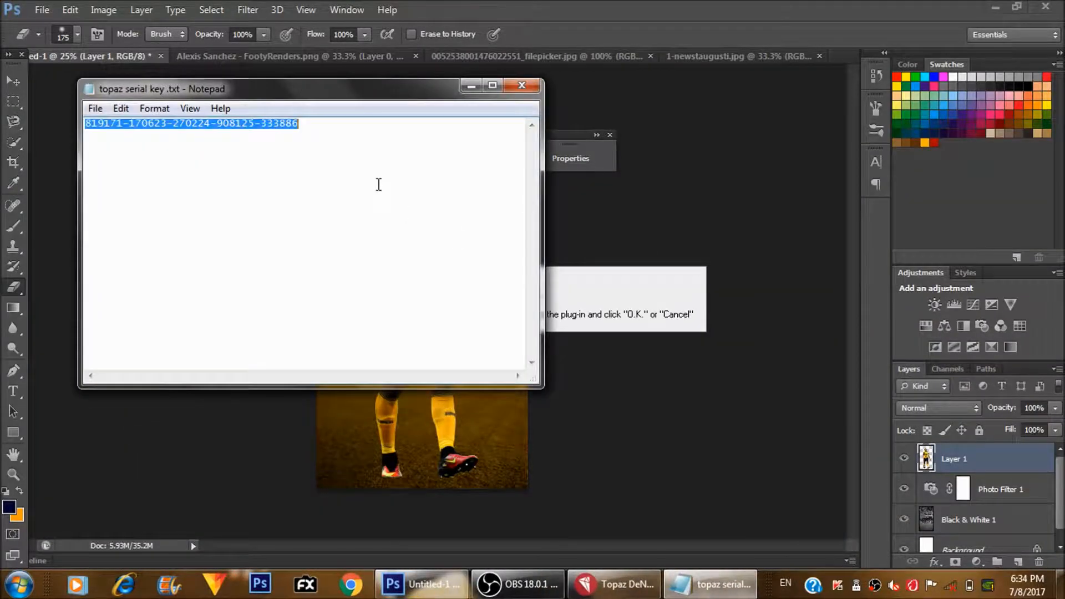
left_click(522, 85)
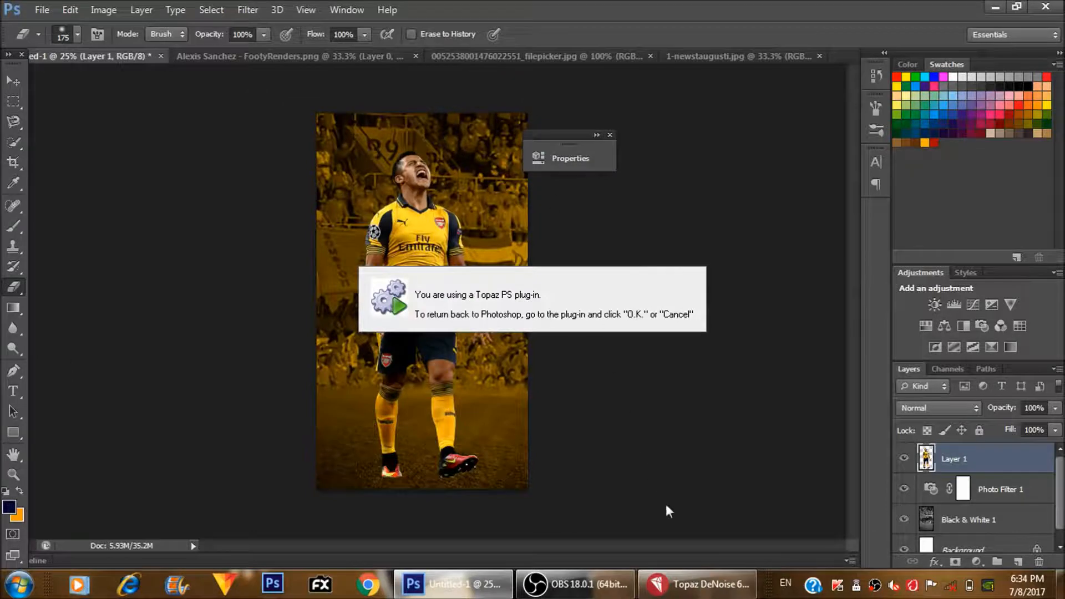
left_click(694, 586)
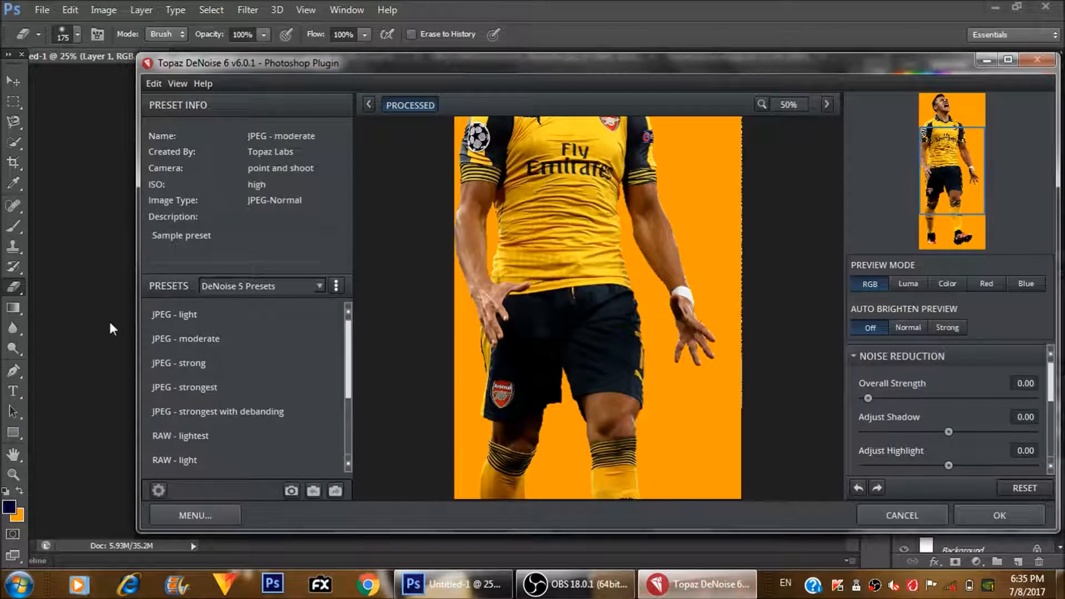
- Try the JPEG - moderate denoise preset on the player and inspect the shirt and neck area up close
left_click(185, 345)
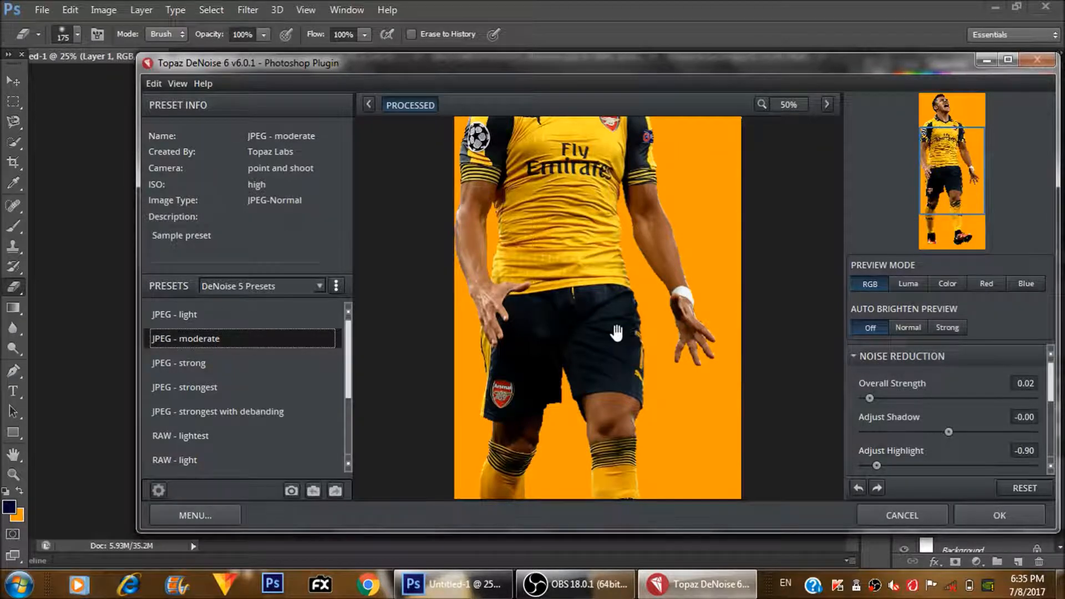
left_click_drag(677, 272, 664, 491)
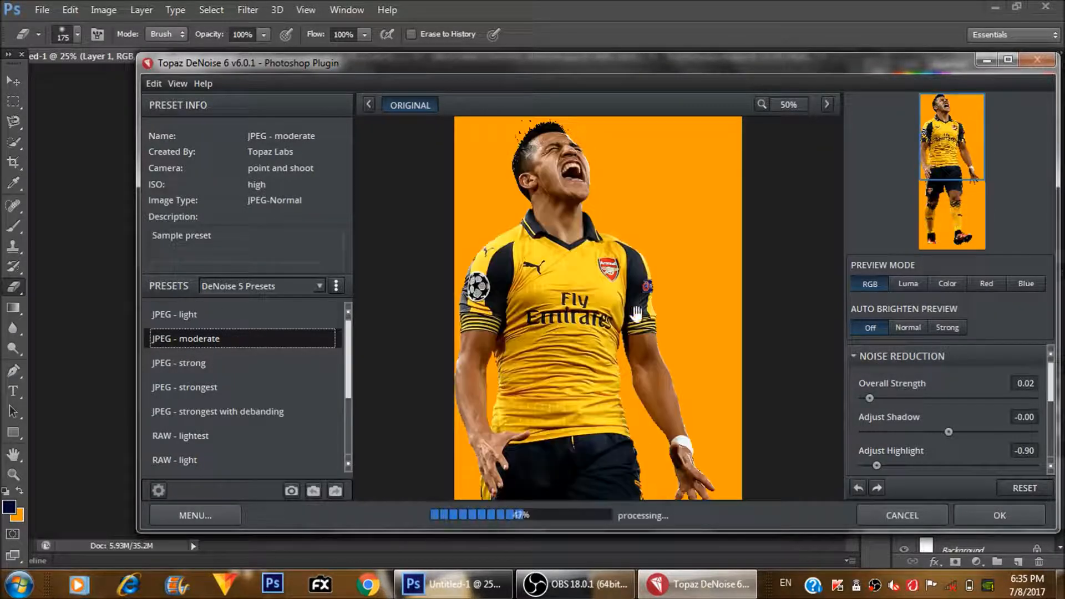
left_click(661, 290)
left_click(661, 291)
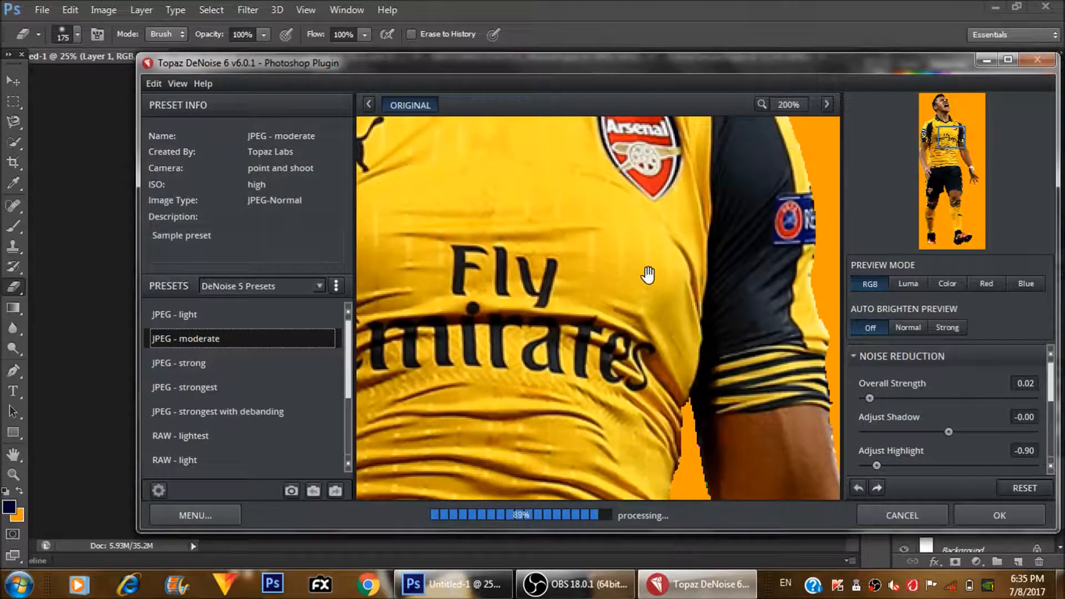
left_click_drag(647, 274, 663, 508)
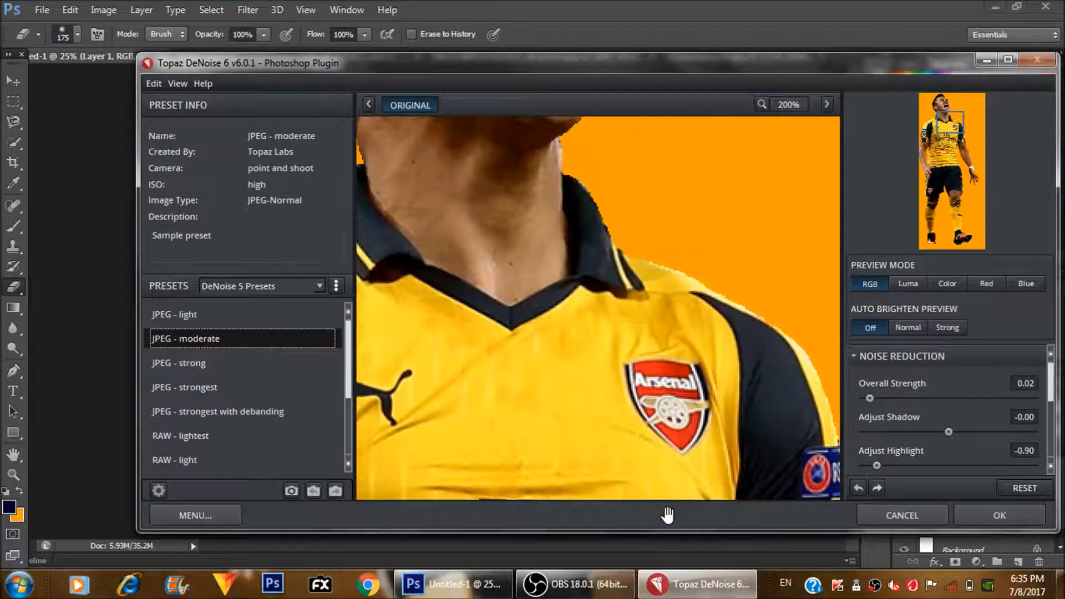
- Apply the JPEG - strongest denoise preset to the player, pasting the licence key to activate the plug-in
left_click(205, 382)
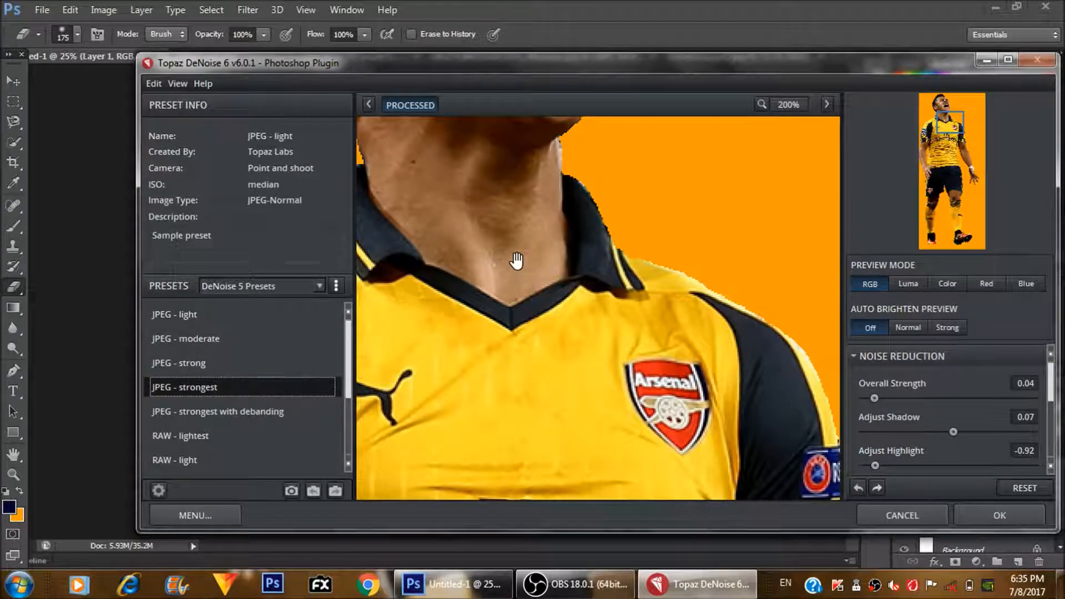
left_click_drag(516, 259, 571, 477)
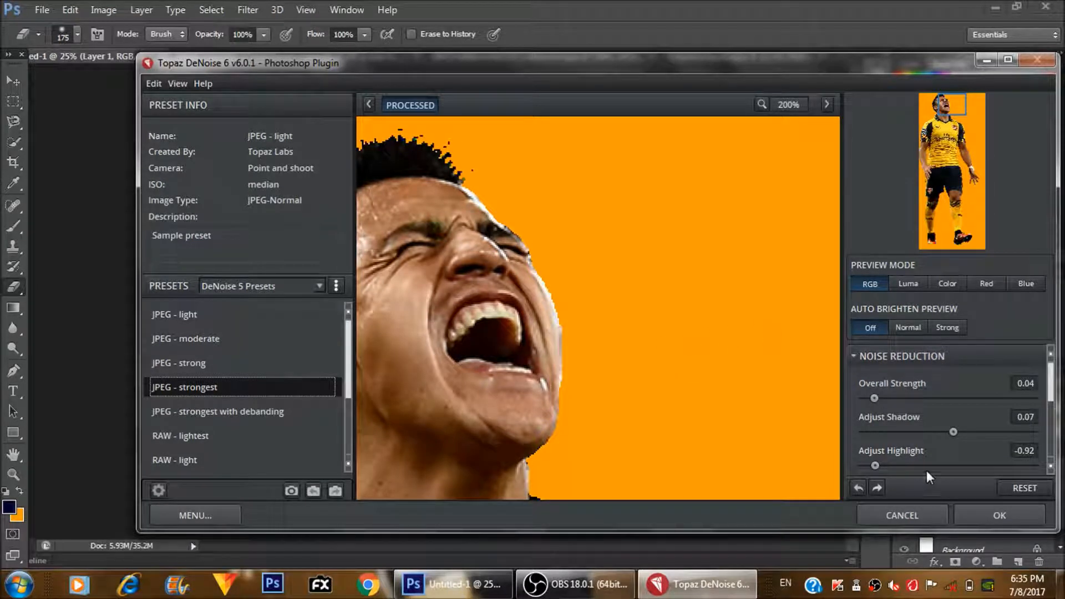
left_click(984, 507)
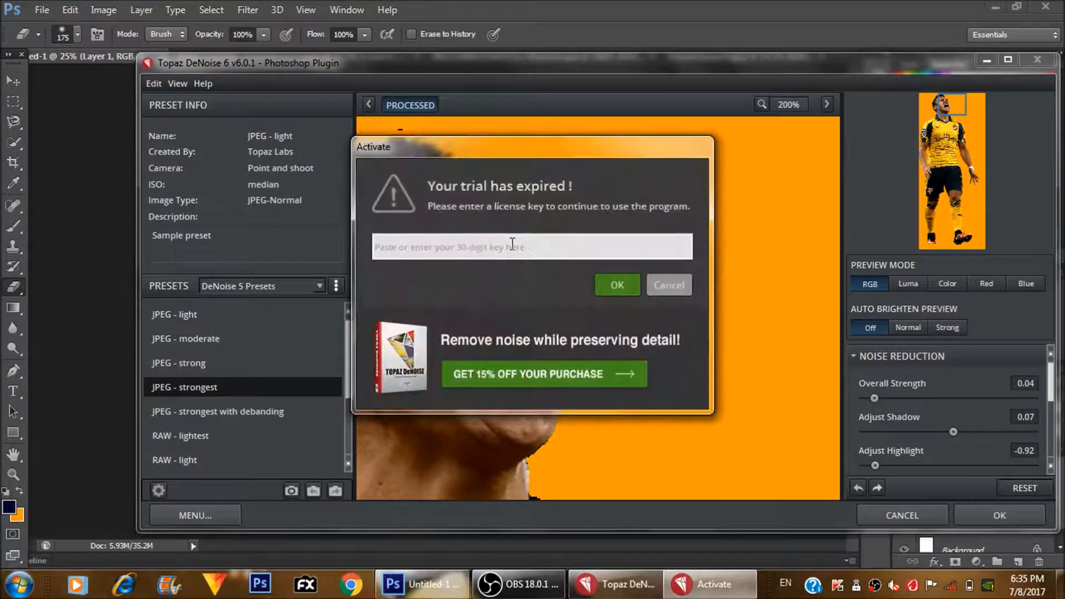
key("ctrl+v")
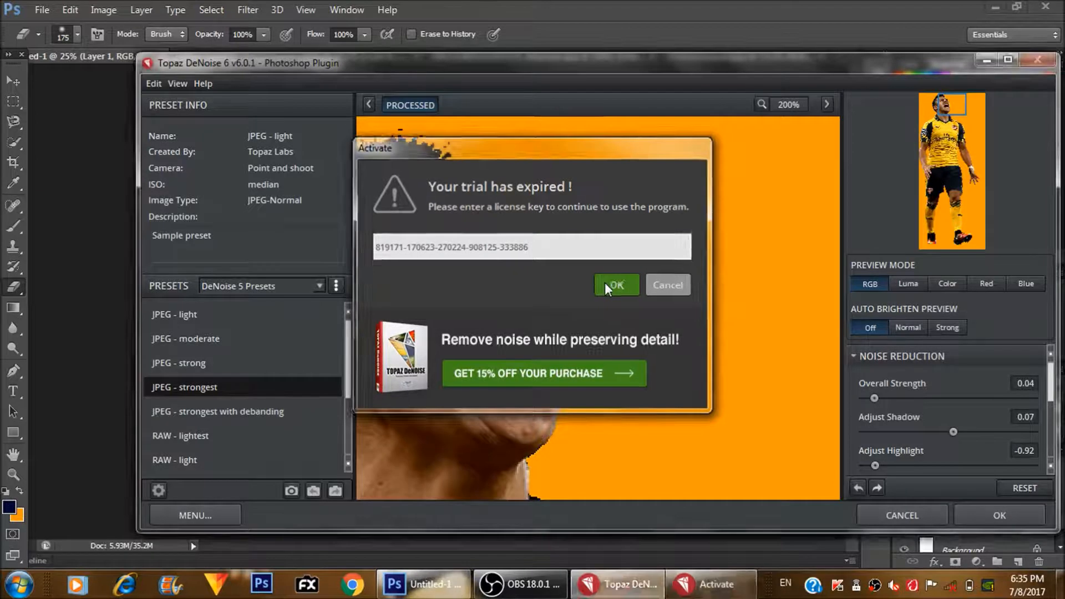
left_click(604, 284)
left_click(666, 309)
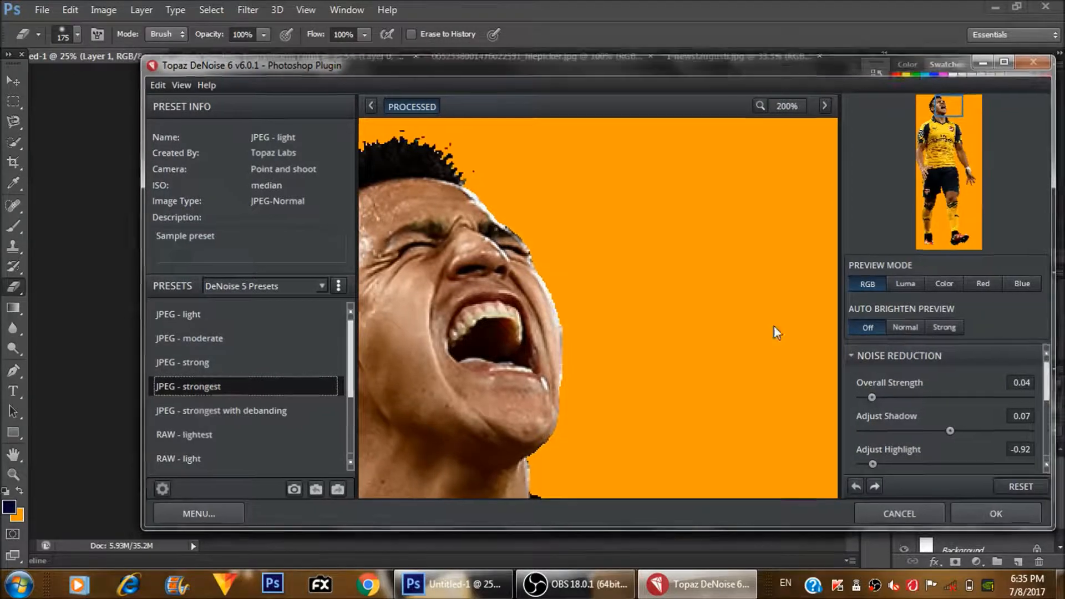
- Open the Topaz Adjust 5 filter on the player layer and choose the Crisp preset
key("ctrl+plus")
key("ctrl+plus")
key("ctrl+plus")
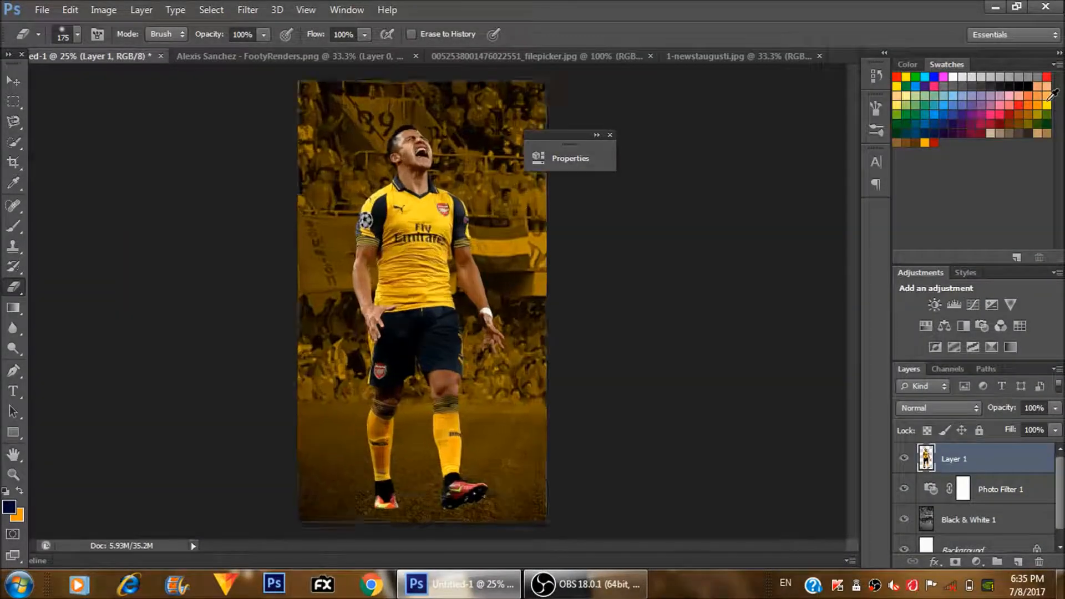
left_click_drag(463, 225, 463, 360)
left_click(258, 16)
mouse_move(322, 250)
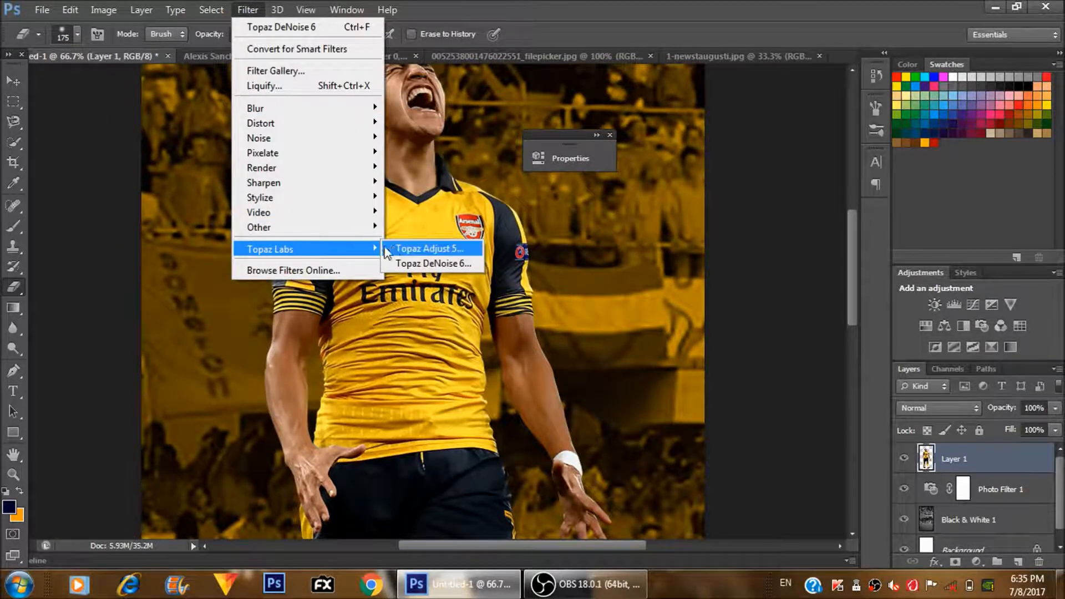
left_click(391, 250)
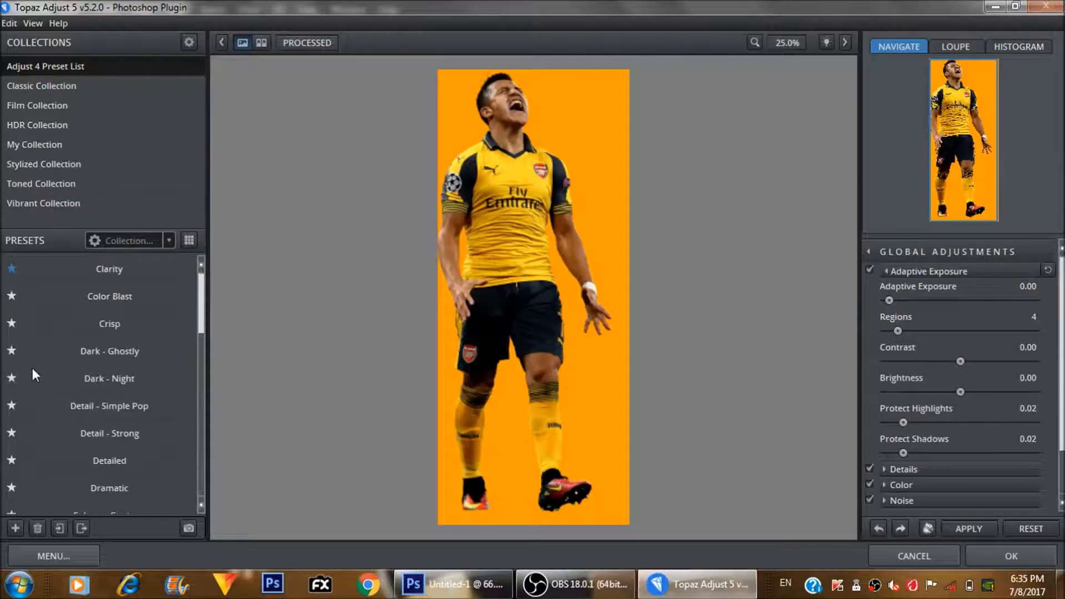
mouse_move(76, 336)
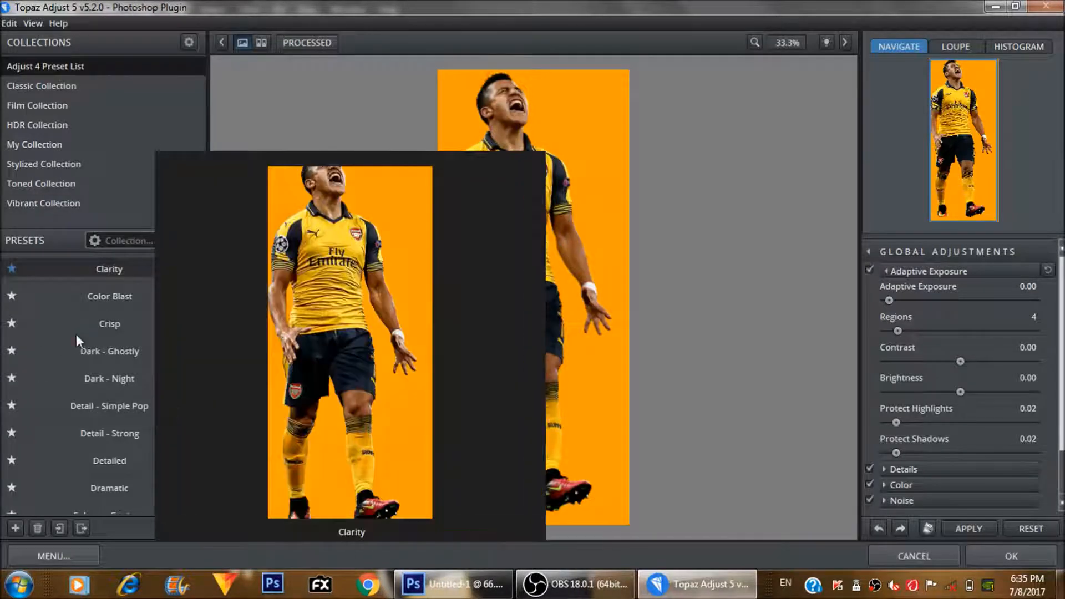
left_click(77, 332)
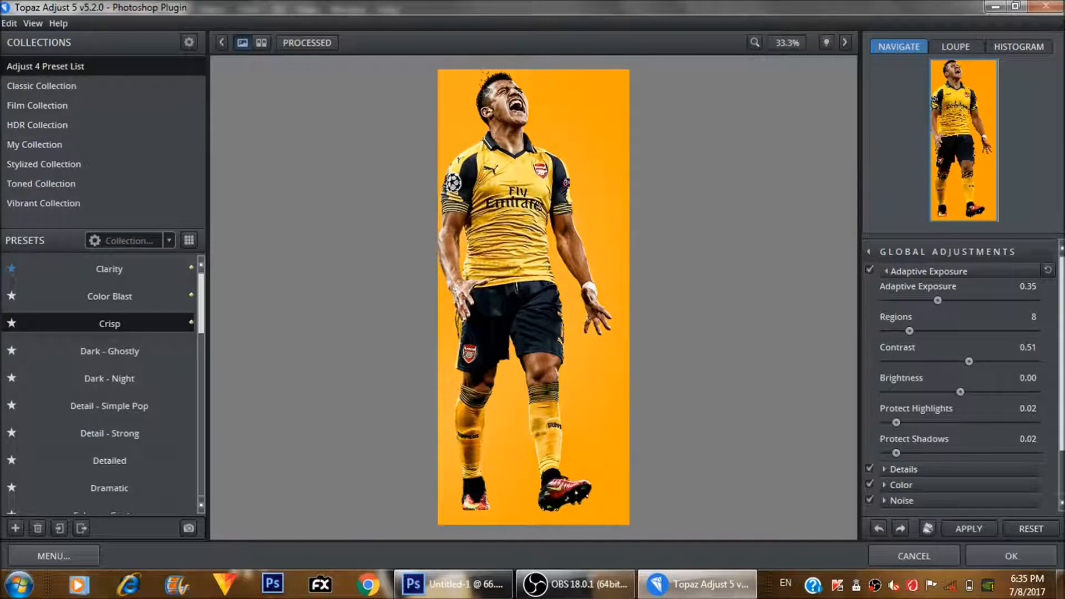
- Expand the Transparency settings in the finishing touches and apply the Crisp preset to the player
scroll(959, 377, "down", 1)
left_click(971, 498)
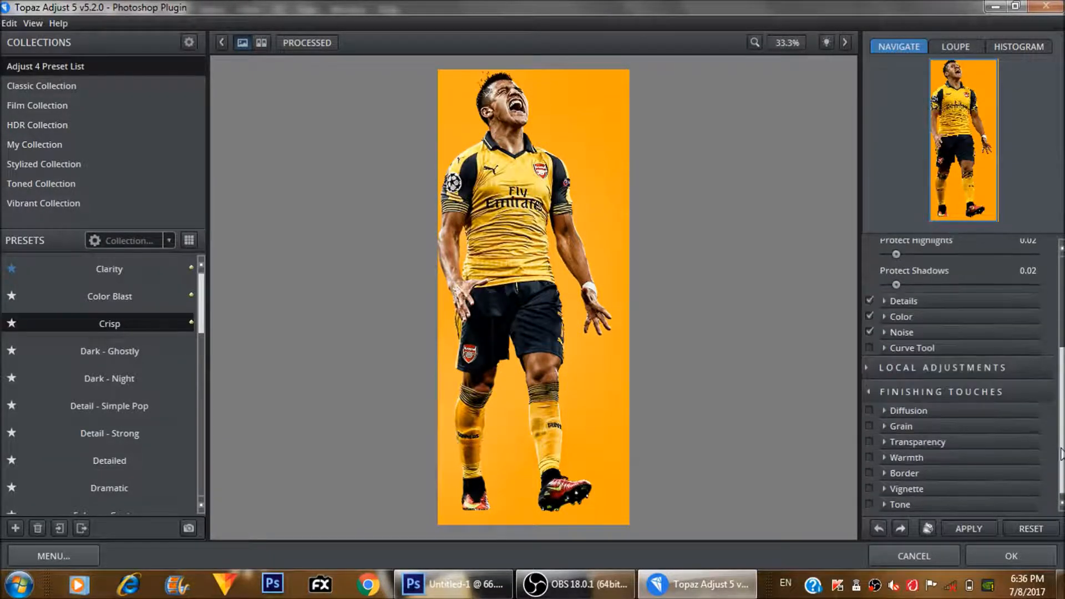
left_click(893, 443)
left_click(941, 473)
left_click(958, 473)
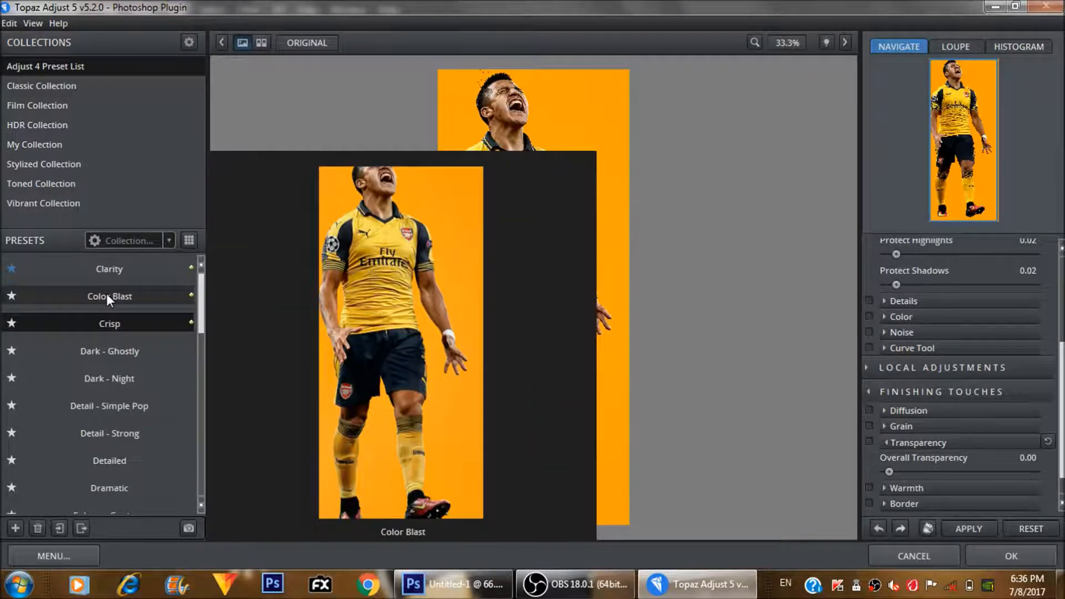
- Try the Color Blast preset and apply the Brilliant Warm preset from the Classic Collection to the player
left_click(106, 294)
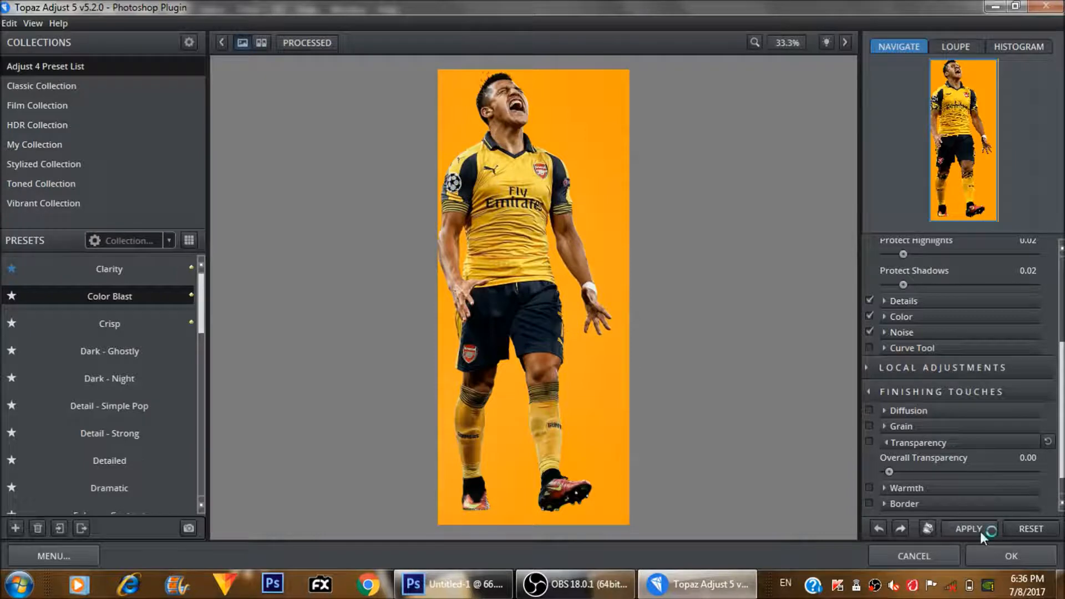
left_click(78, 88)
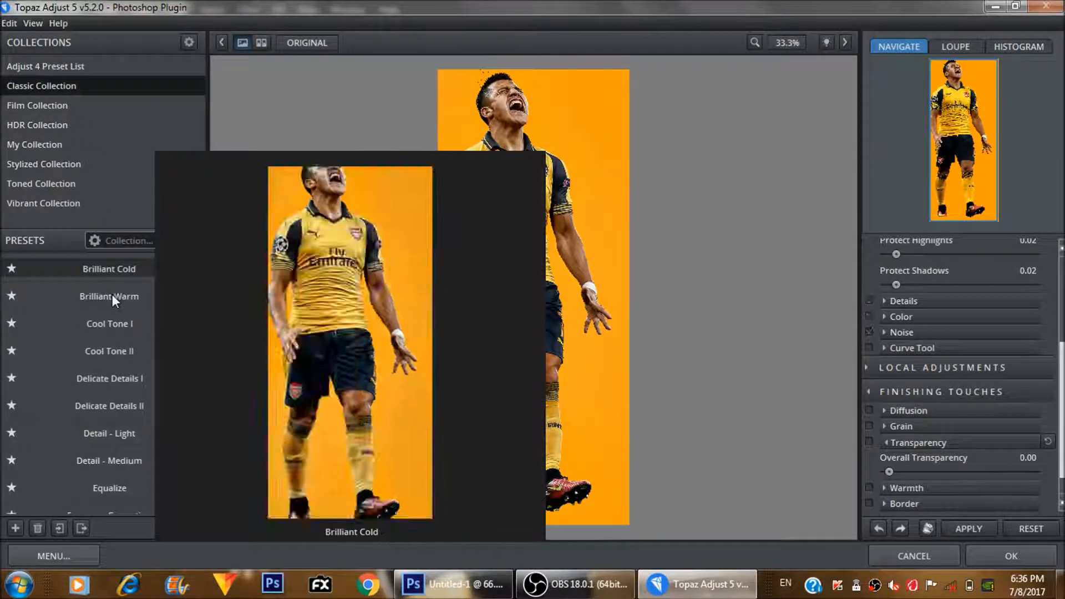
left_click(113, 296)
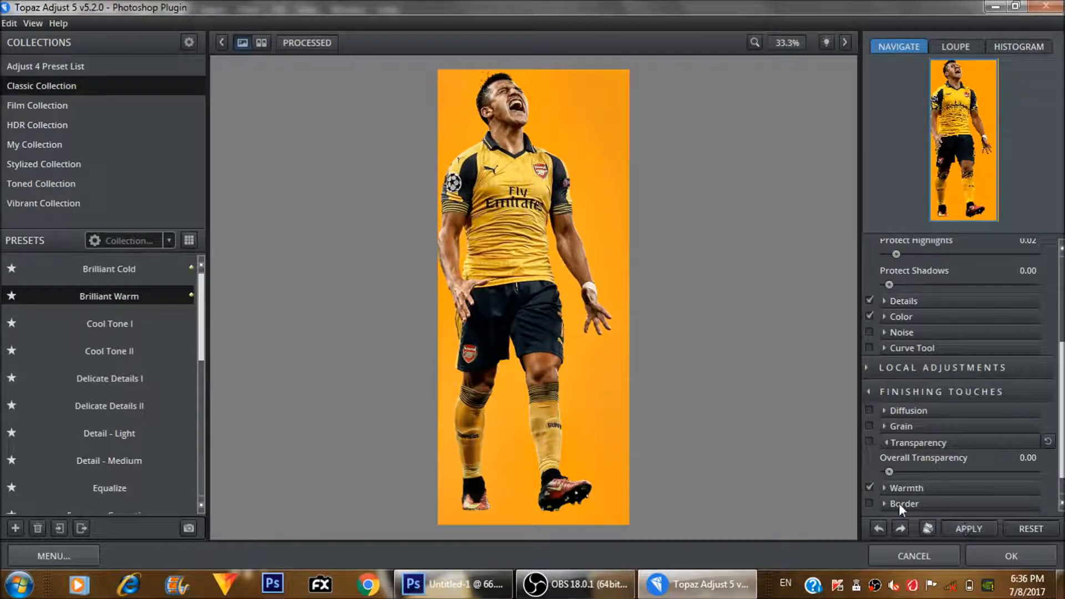
left_click(974, 530)
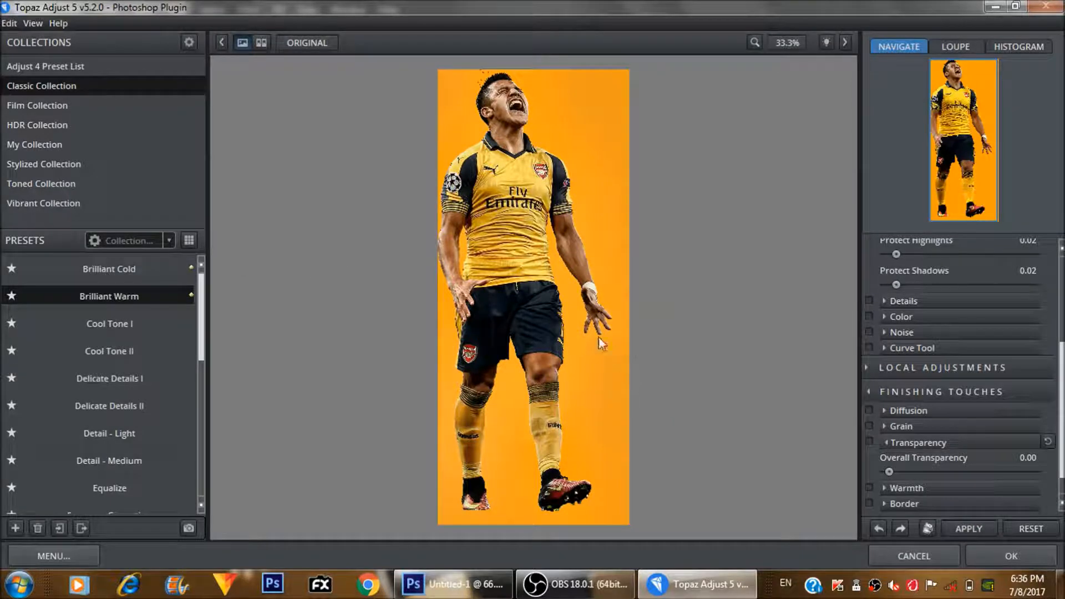
- Apply the Dramatic preset from the Adjust 4 Preset List to the player and accept the Topaz Adjust 5 result
key("ctrl+plus")
key("ctrl+plus")
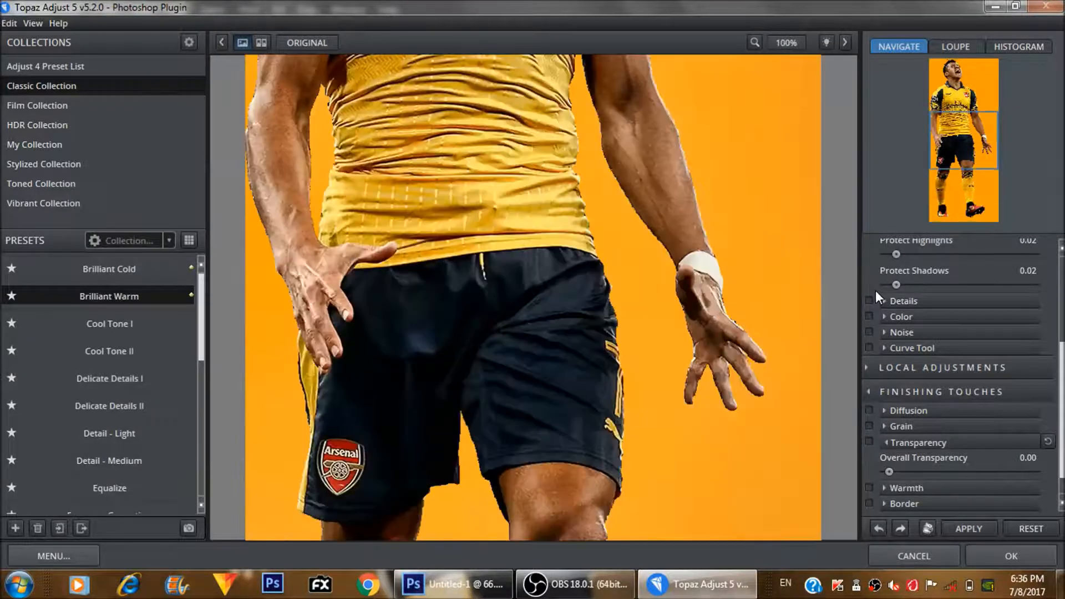
left_click_drag(468, 311, 445, 596)
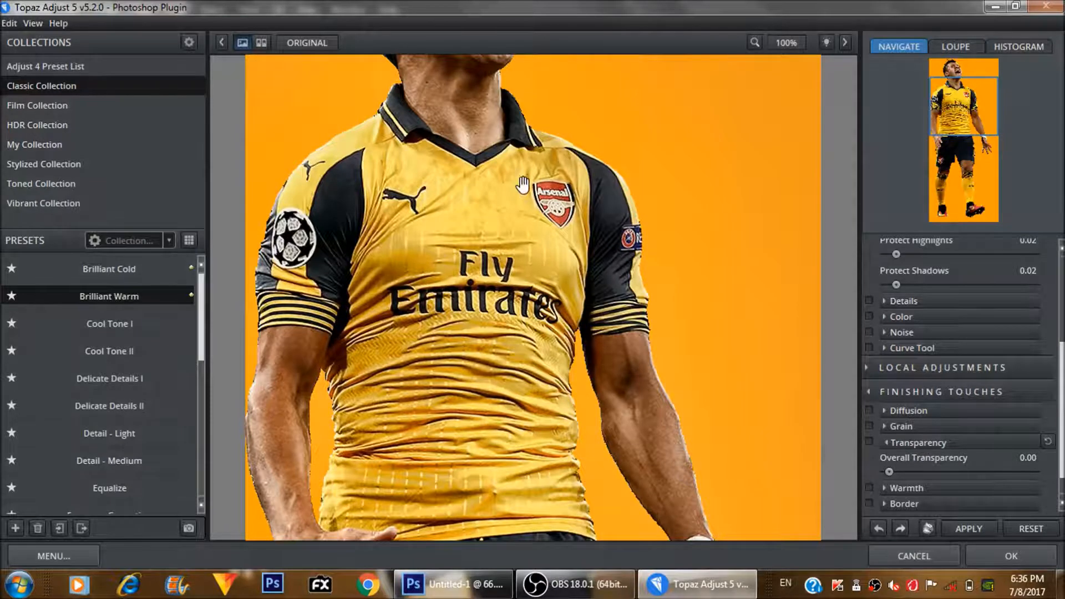
left_click_drag(521, 187, 523, 383)
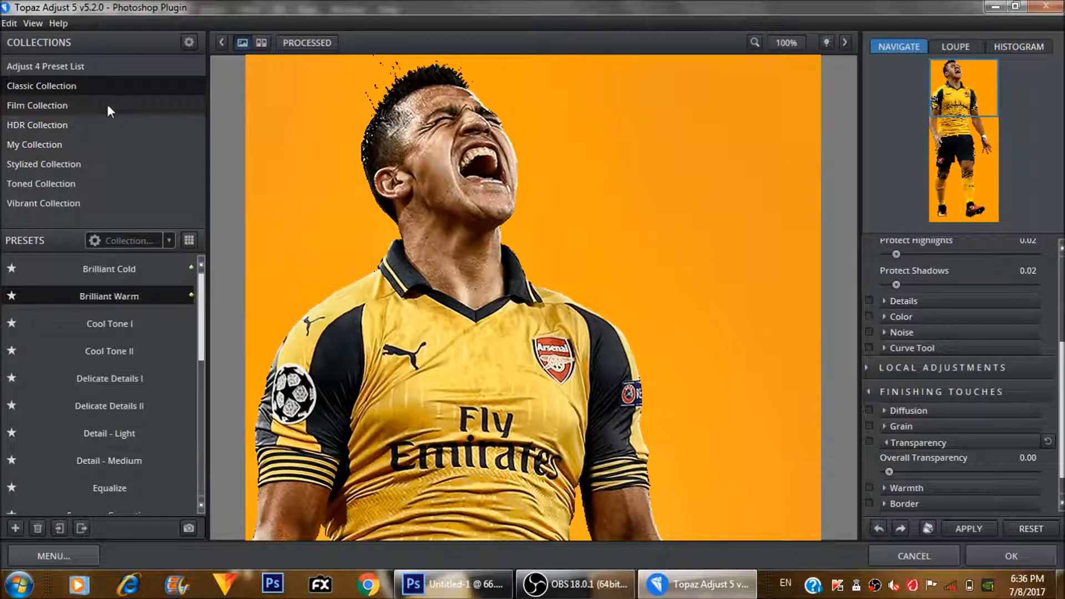
left_click(121, 72)
mouse_move(109, 313)
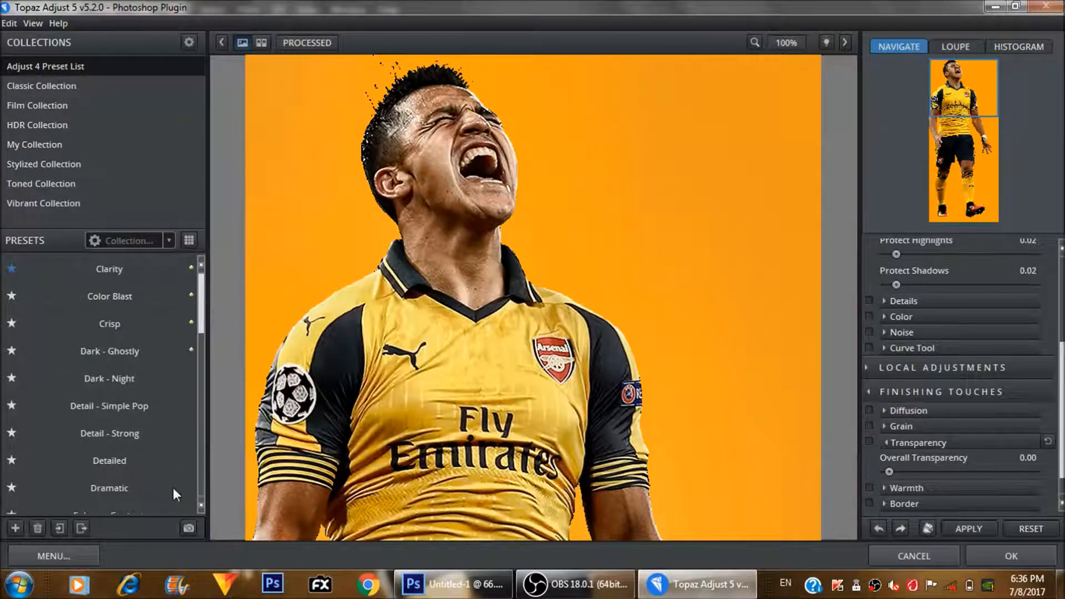
mouse_move(156, 488)
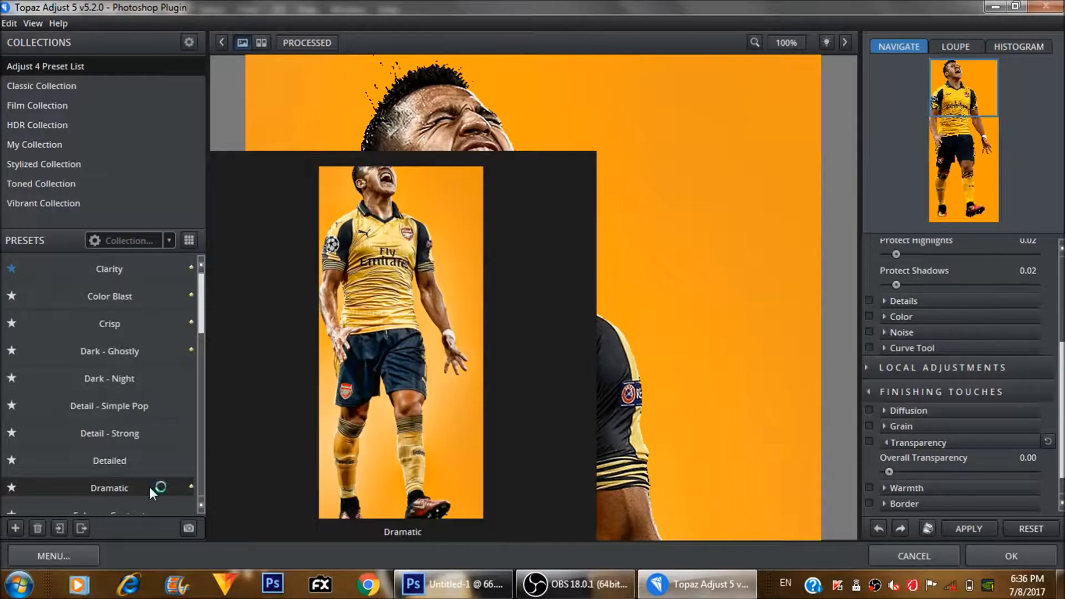
left_click(149, 487)
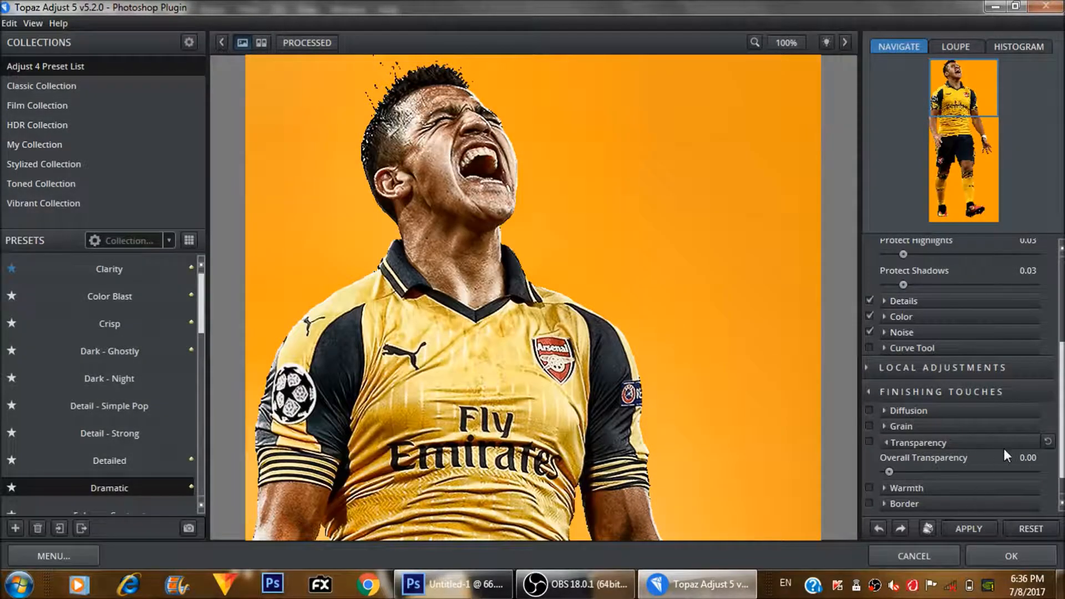
left_click(1003, 473)
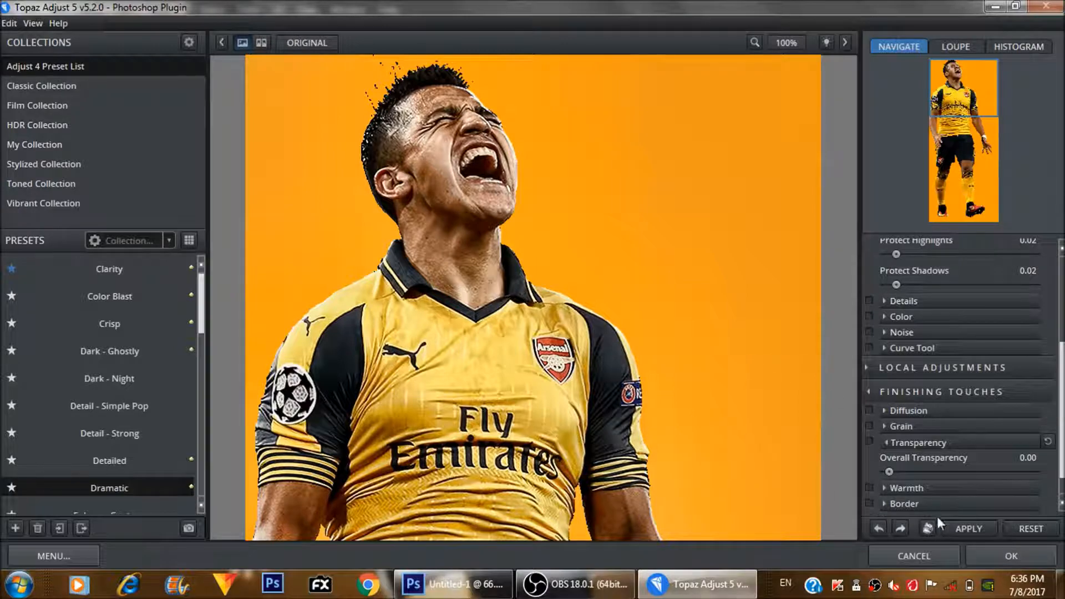
left_click(991, 550)
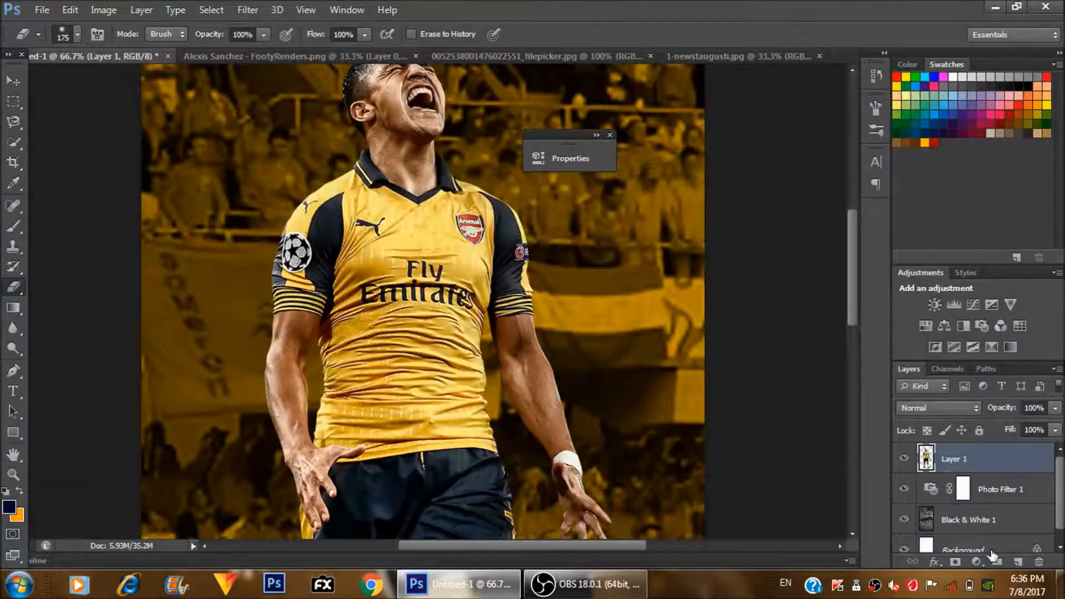
- Reopen the Topaz DeNoise 6 filter on the player layer and paste the licence key to activate it
key("ctrl+minus")
key("ctrl+minus")
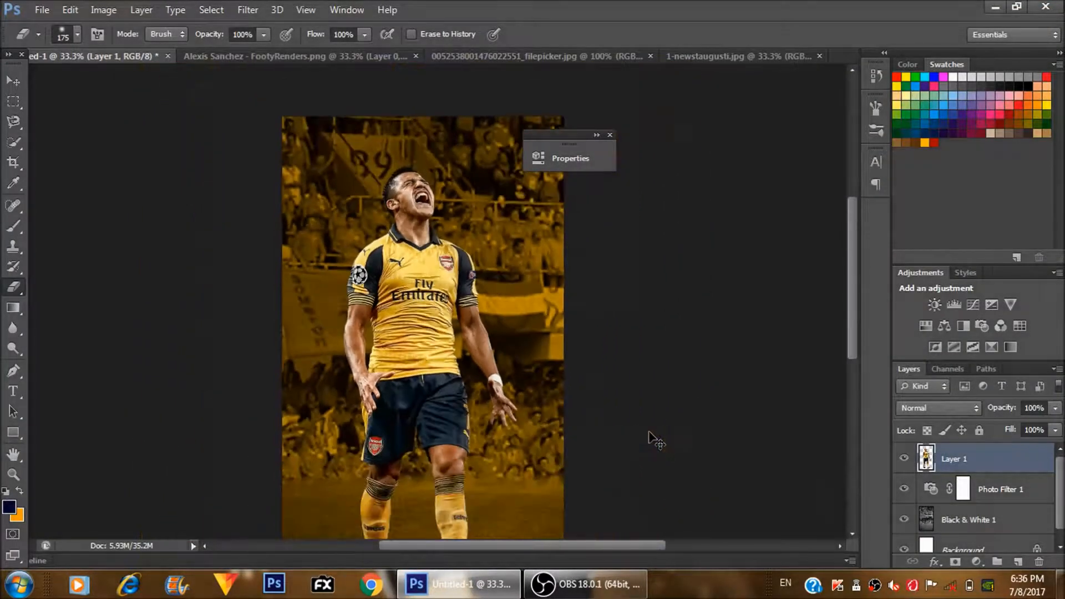
key("ctrl+minus")
key("ctrl+plus")
key("ctrl+plus")
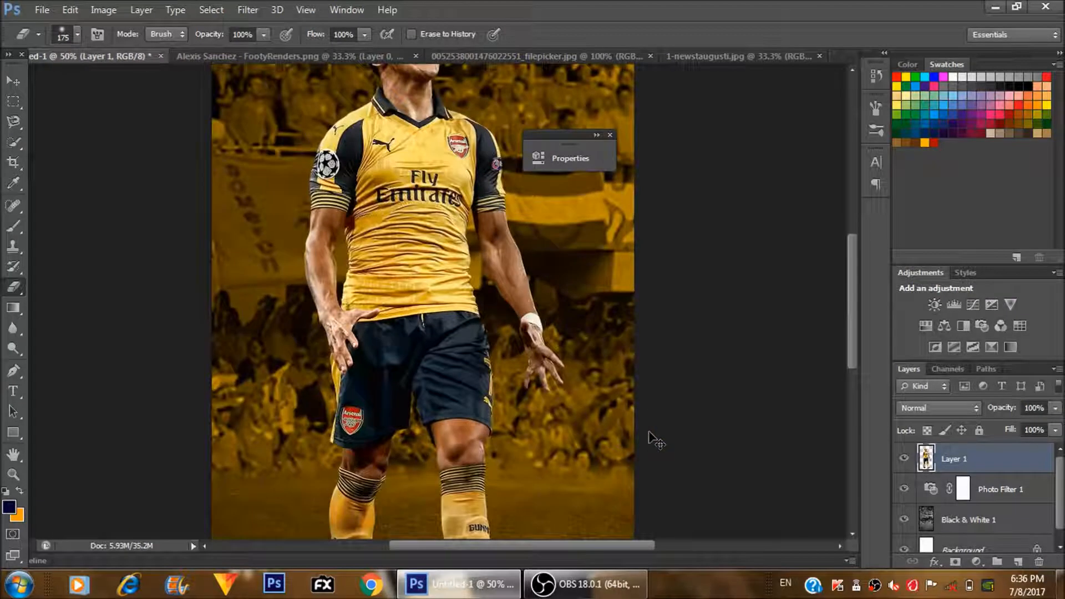
left_click_drag(493, 260, 502, 412)
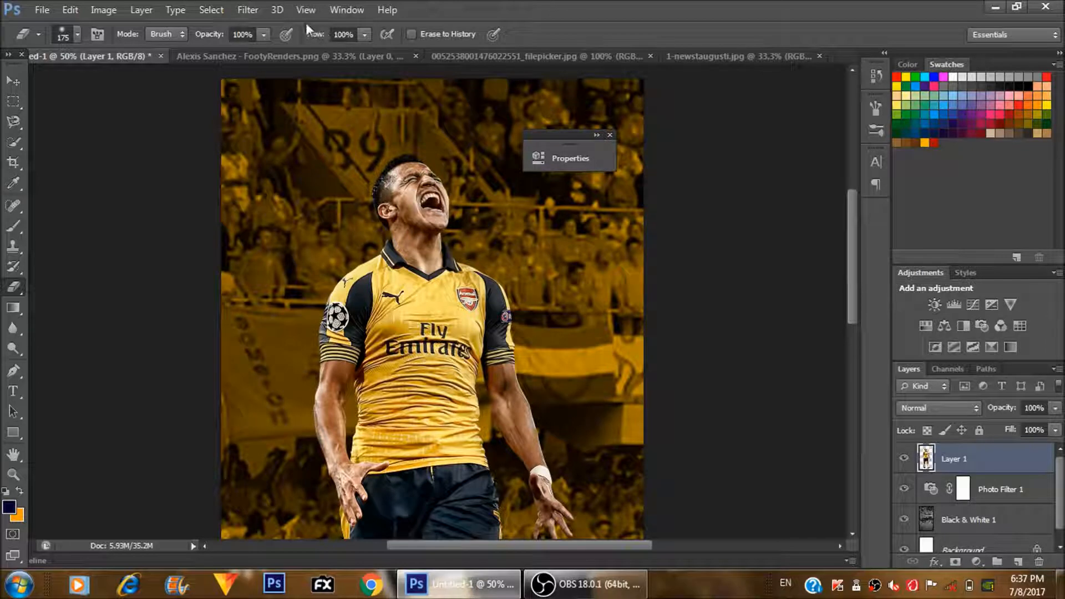
left_click(249, 10)
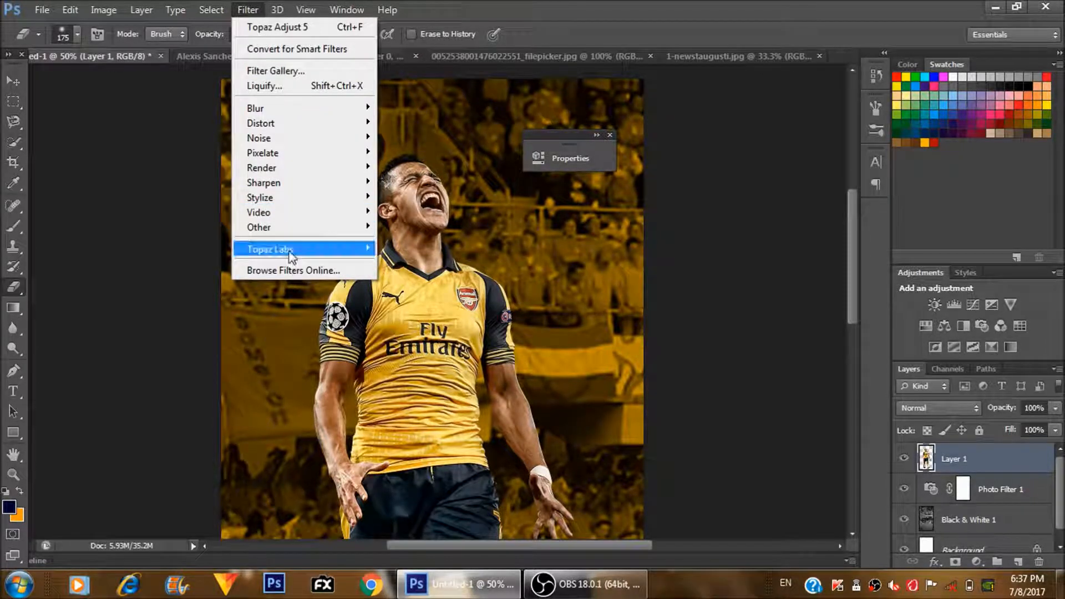
mouse_move(291, 258)
left_click(388, 259)
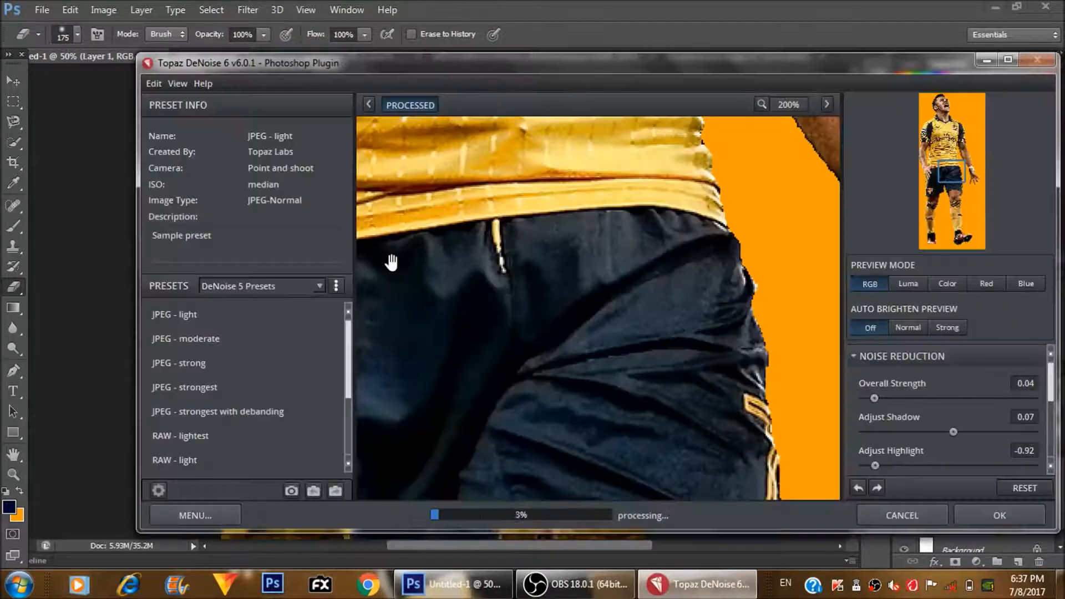
left_click(591, 243)
key("ctrl+v")
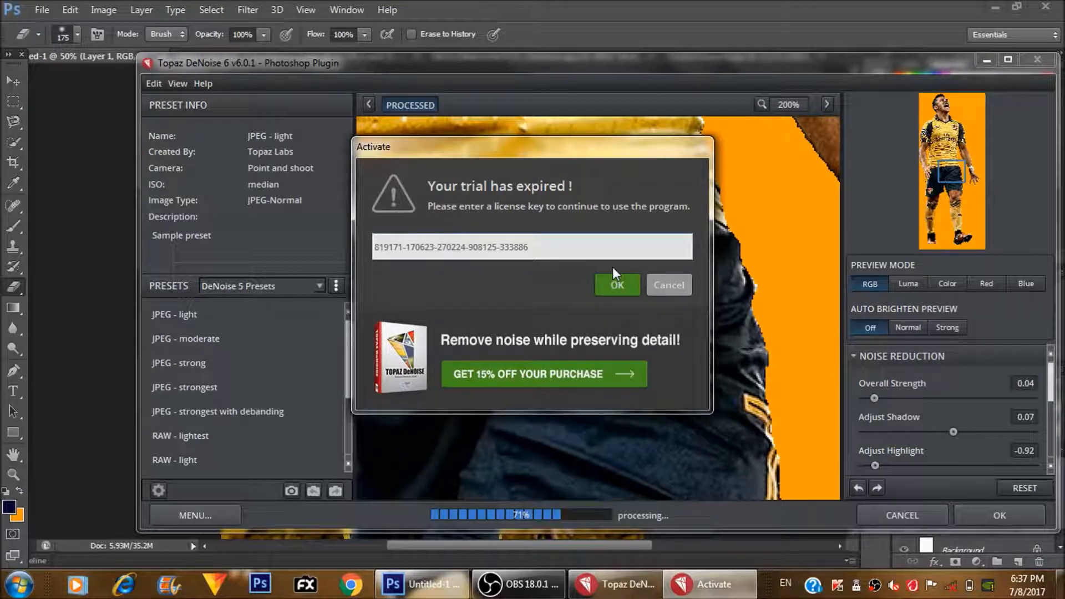
left_click(621, 289)
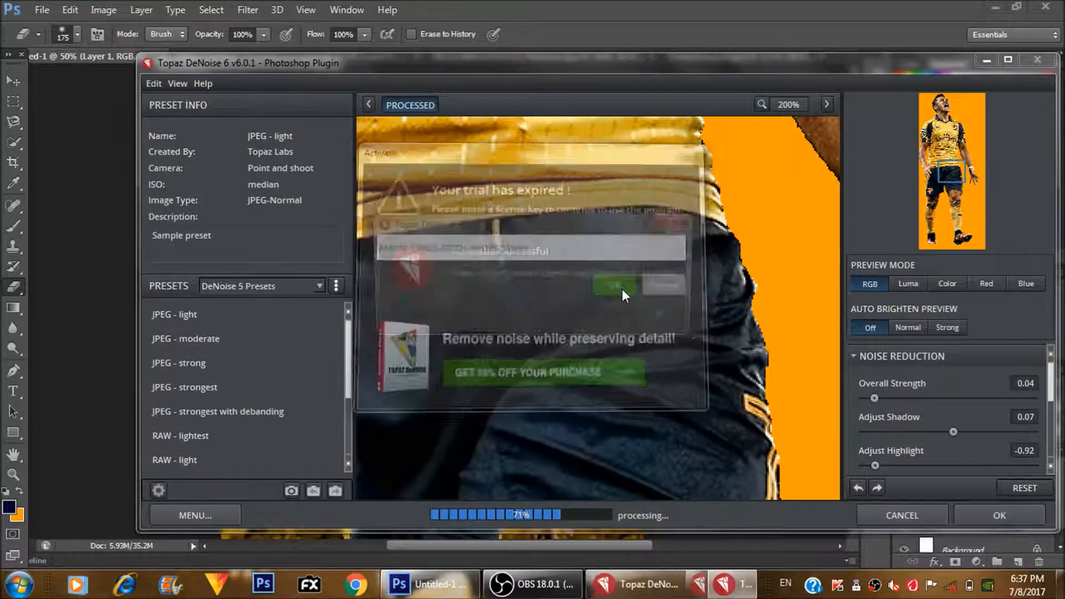
left_click(637, 313)
- Run the JPEG - strong denoise preset on the player, pasting the licence key for activation, and dismiss the remaining licence prompts
left_click(284, 384)
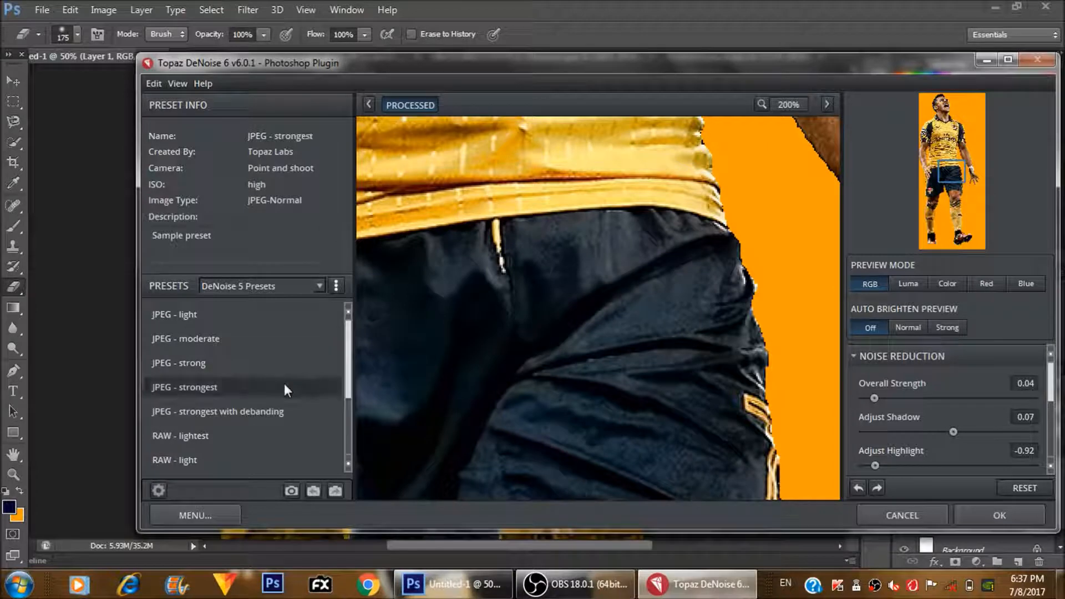
left_click(265, 361)
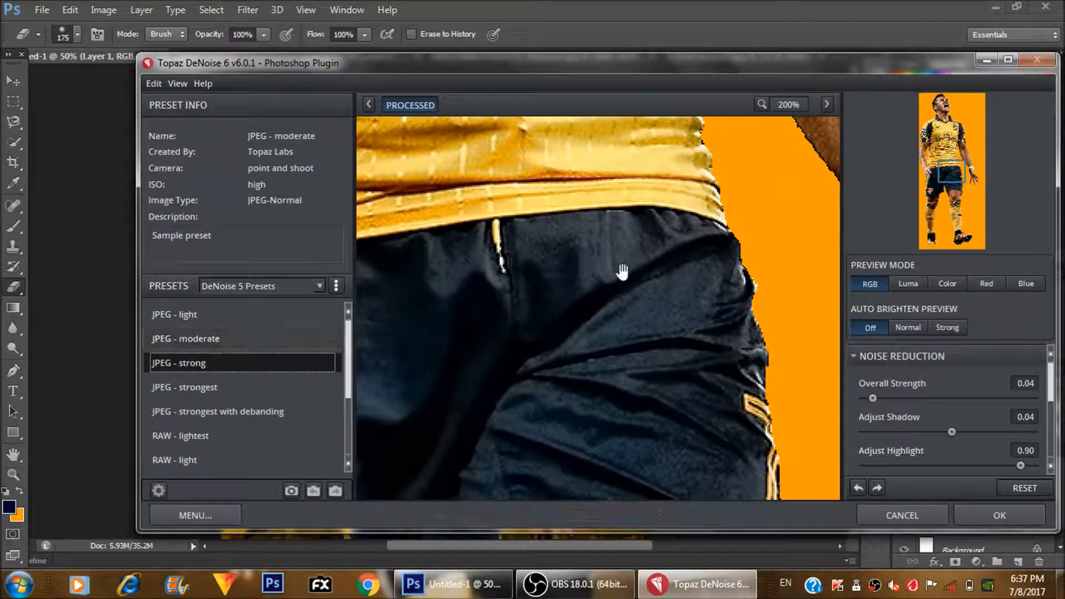
scroll(621, 272, "down", 2)
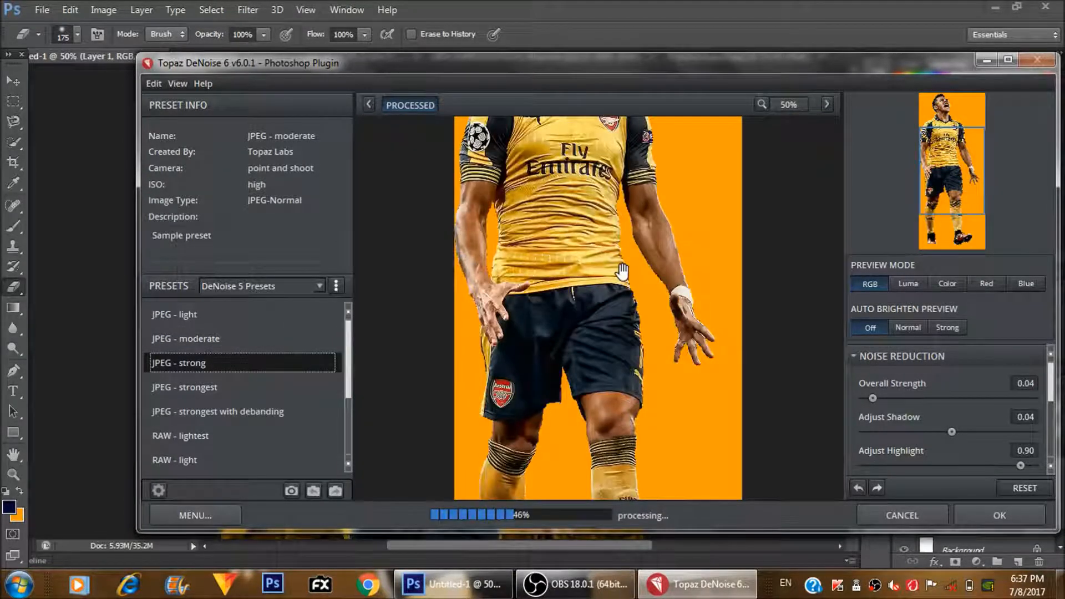
left_click_drag(579, 252, 574, 438)
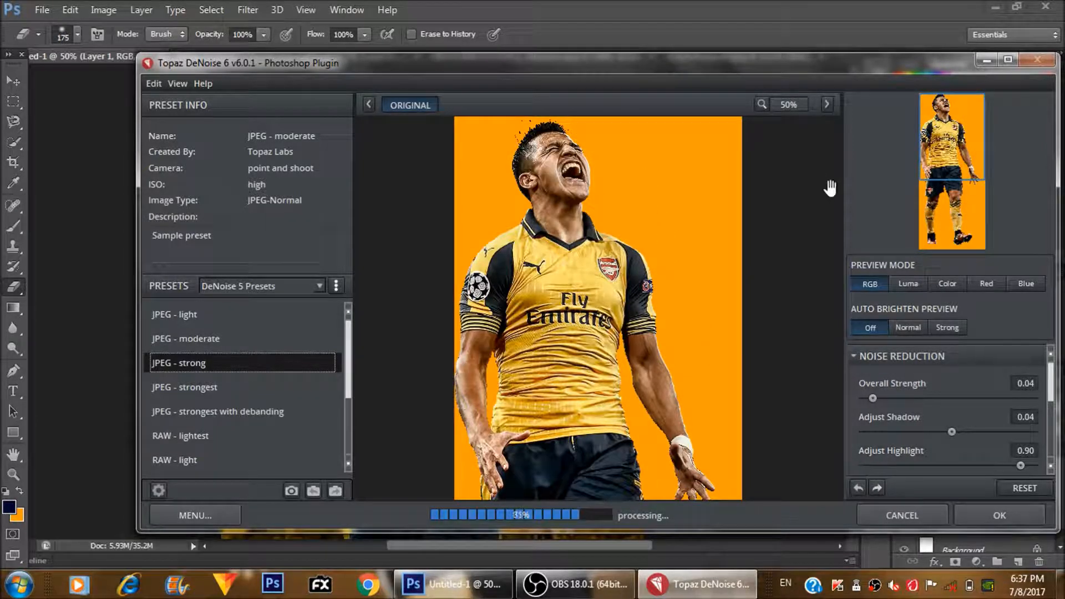
left_click(972, 511)
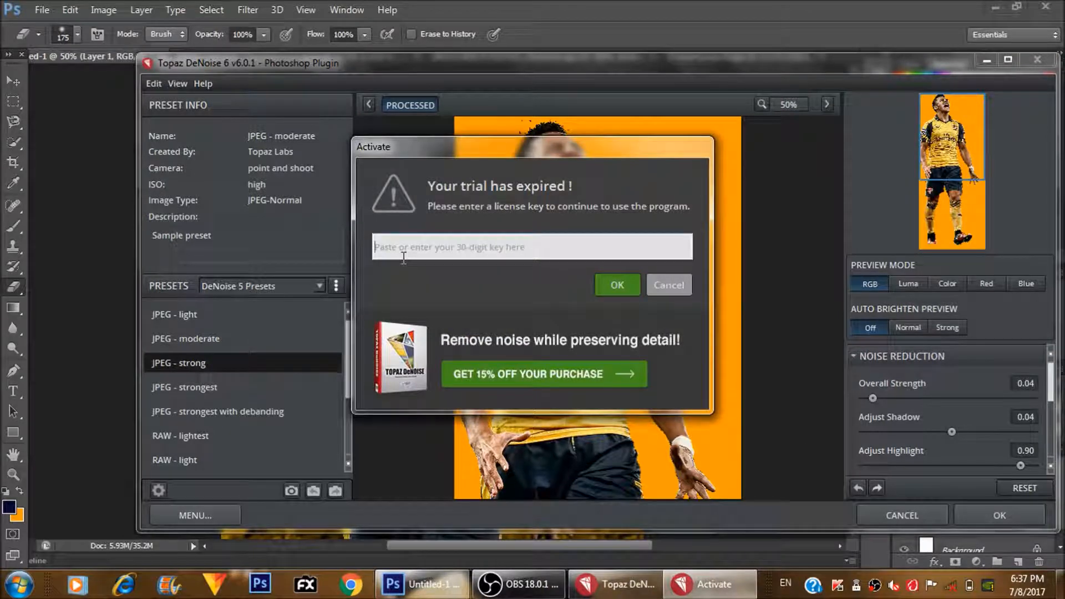
key("ctrl+v")
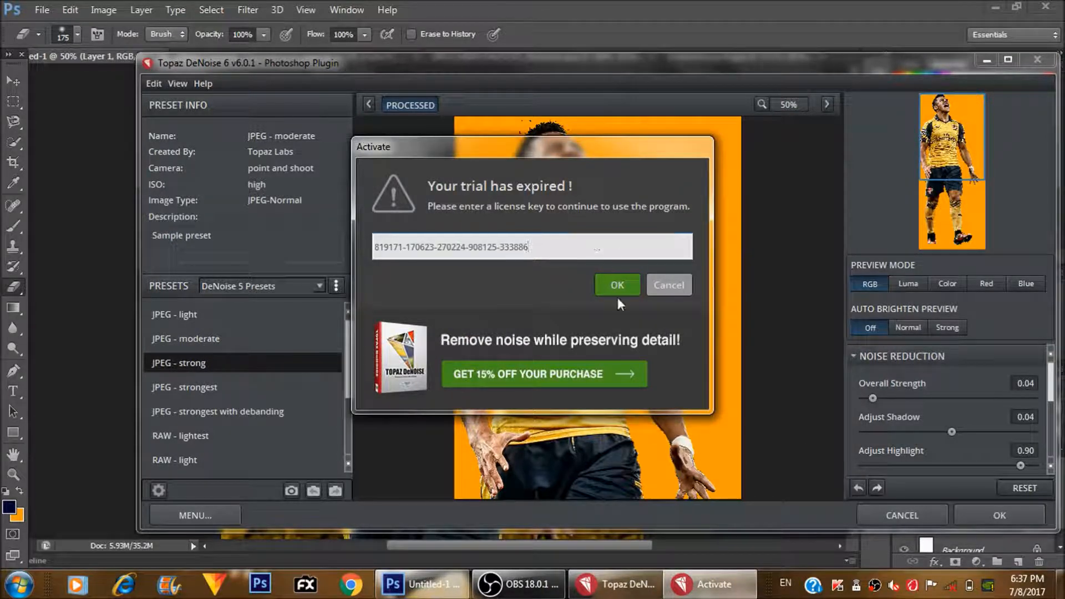
left_click(610, 282)
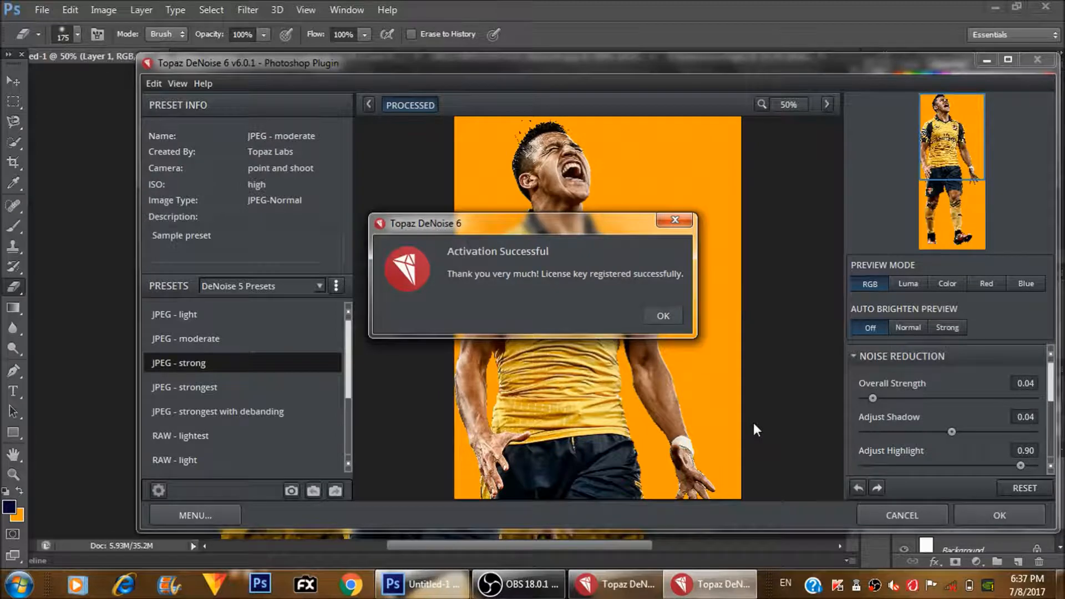
key("Return")
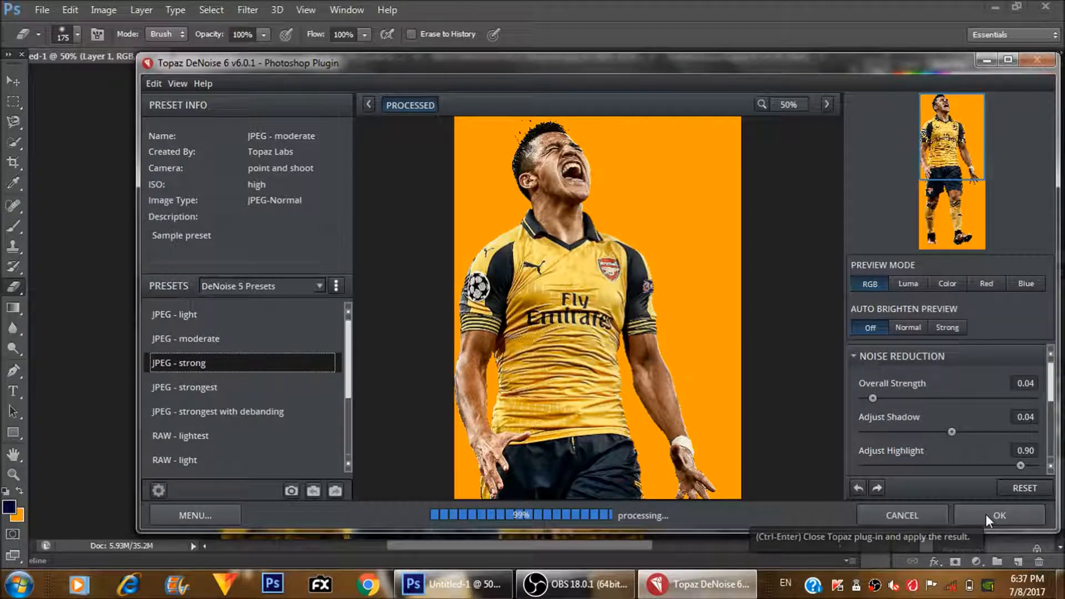
left_click(987, 514)
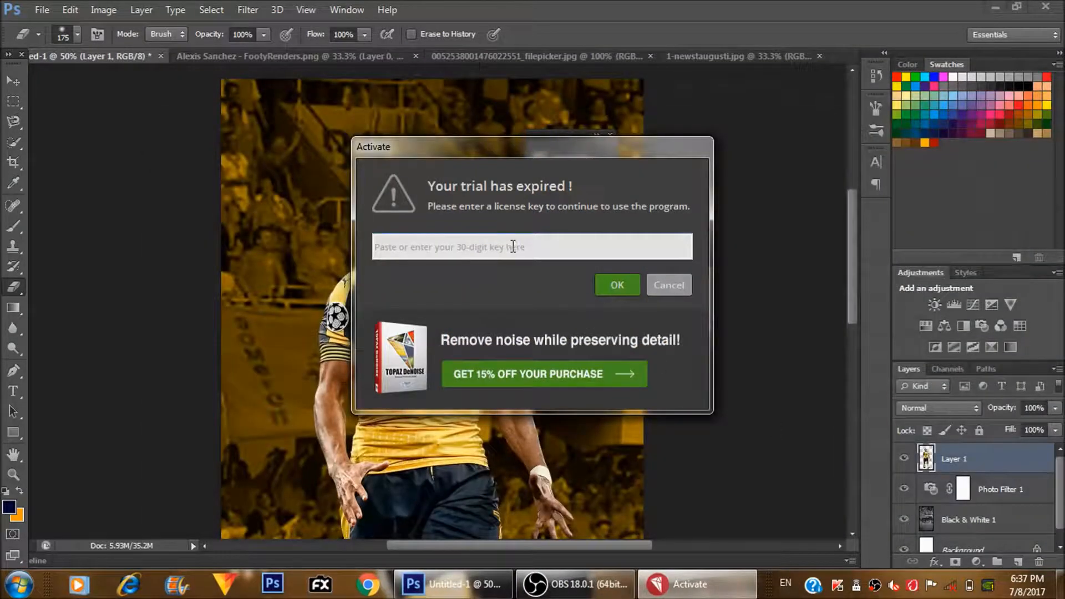
left_click(674, 284)
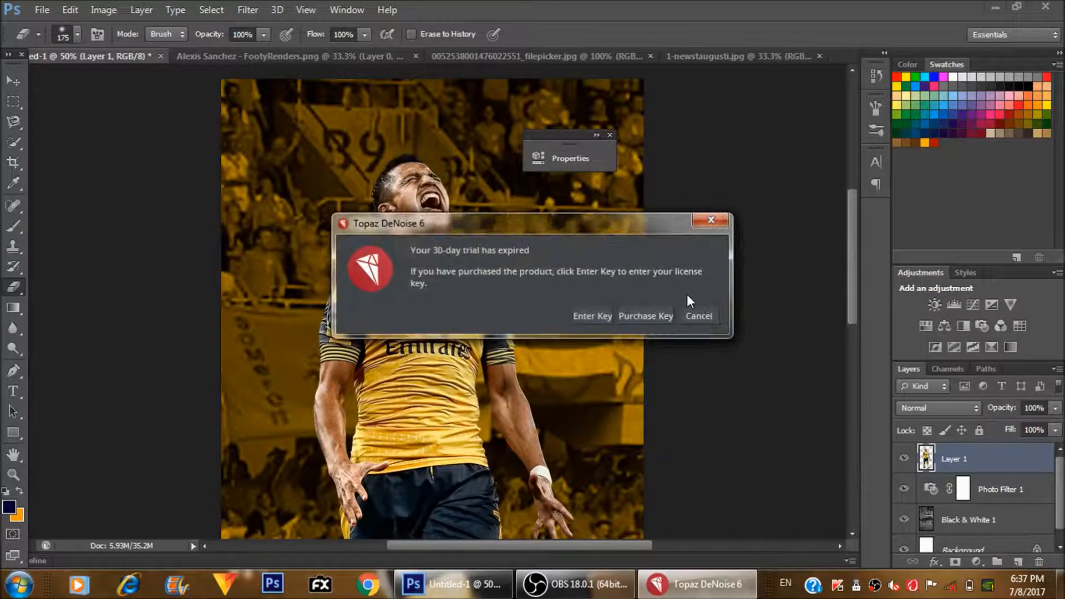
left_click(697, 318)
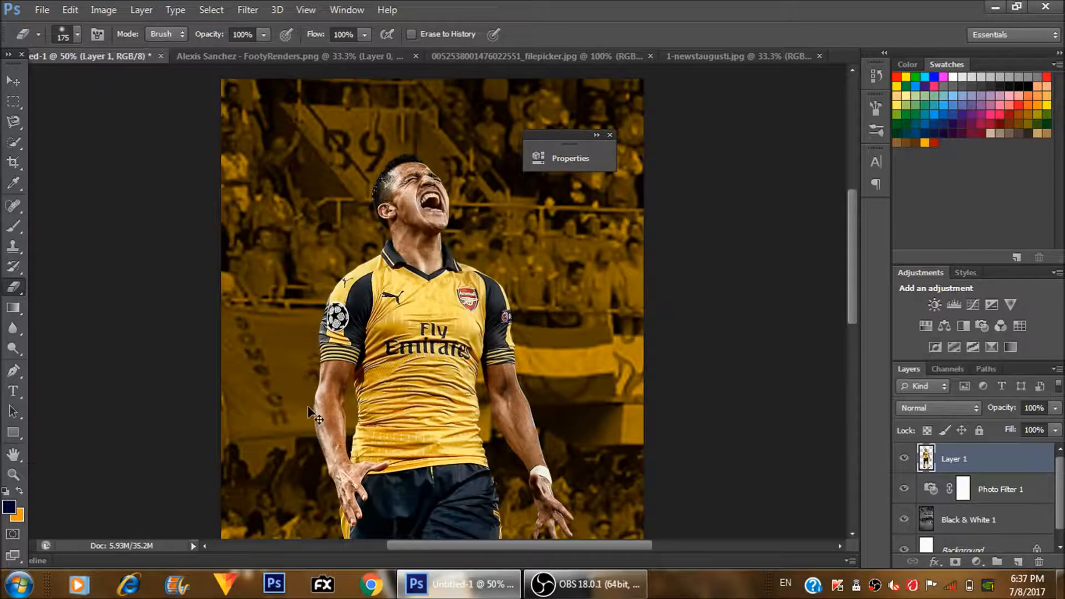
- Add a Photo Filter adjustment layer above the player layer
key("ctrl+minus")
key("ctrl+minus")
key("ctrl+minus")
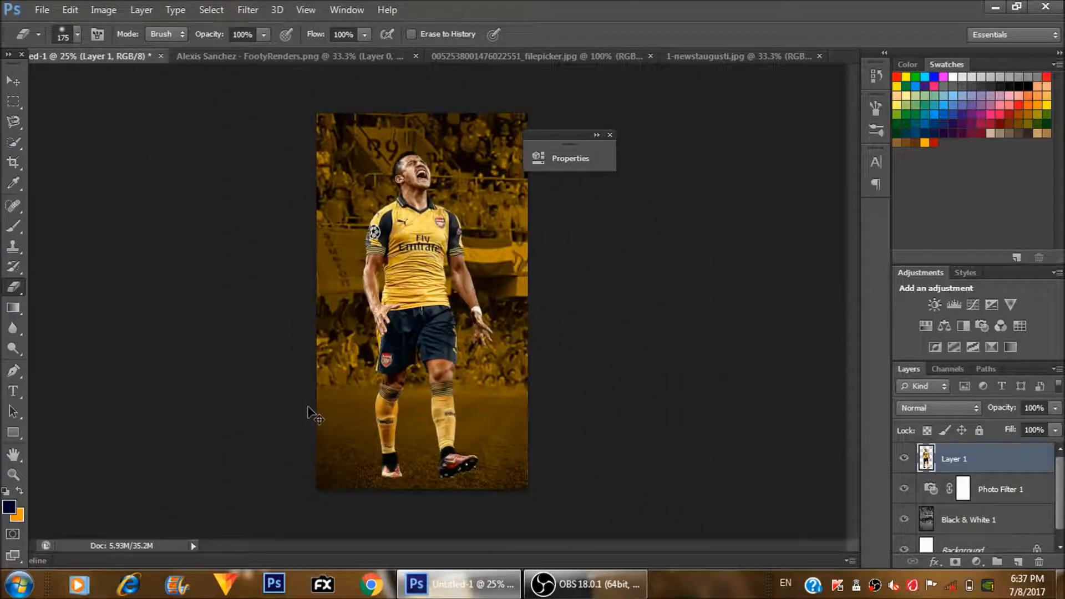
key("ctrl+minus")
key("ctrl+plus")
left_click(976, 563)
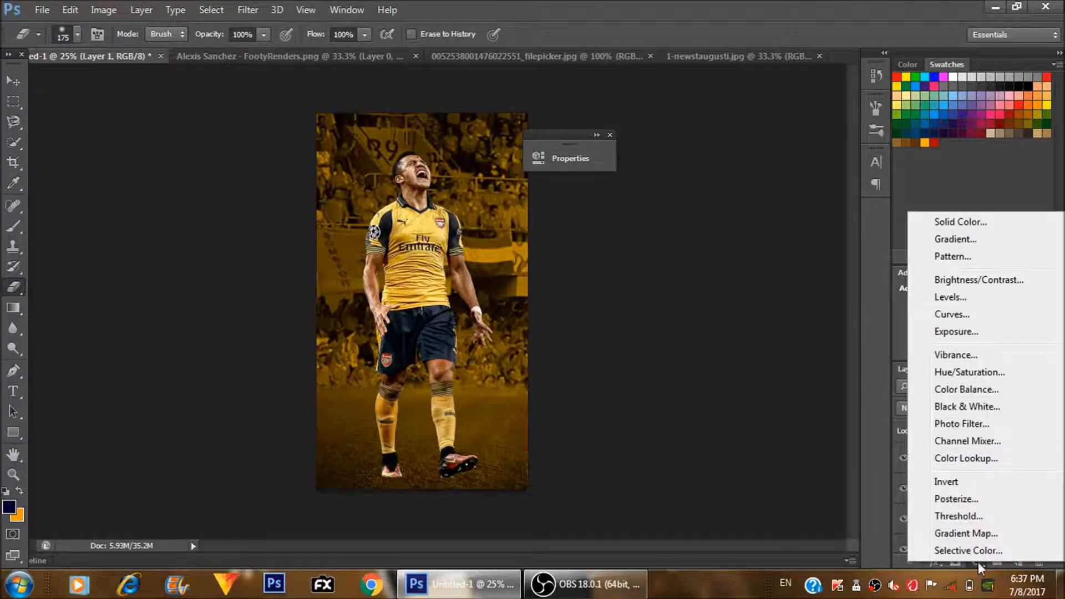
left_click(962, 424)
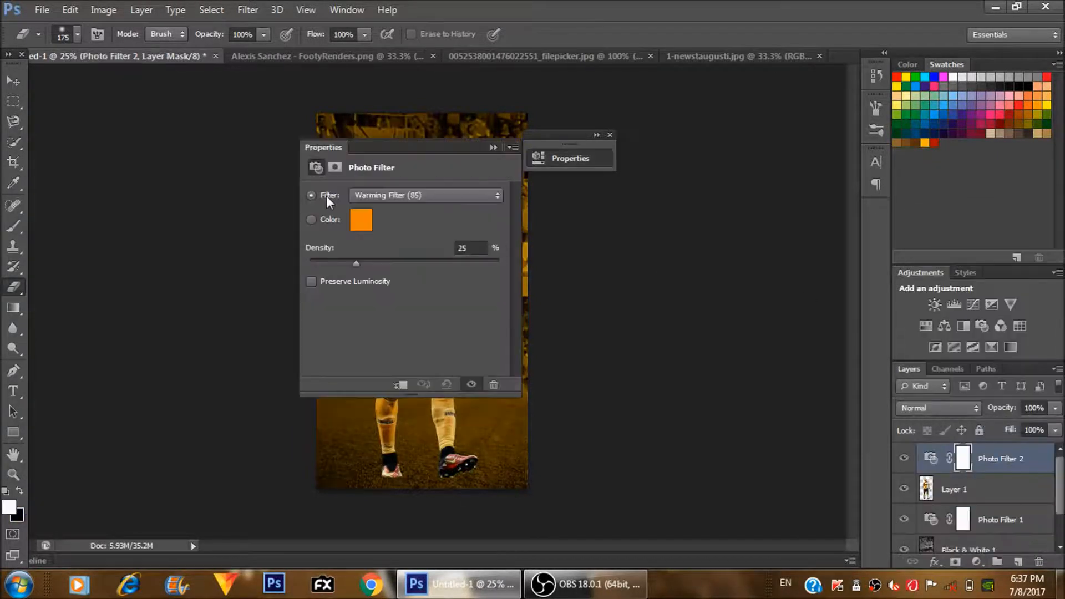
- Set the new photo filter above the player to Warming Filter (81) with a density of 35%
left_click_drag(425, 149, 728, 164)
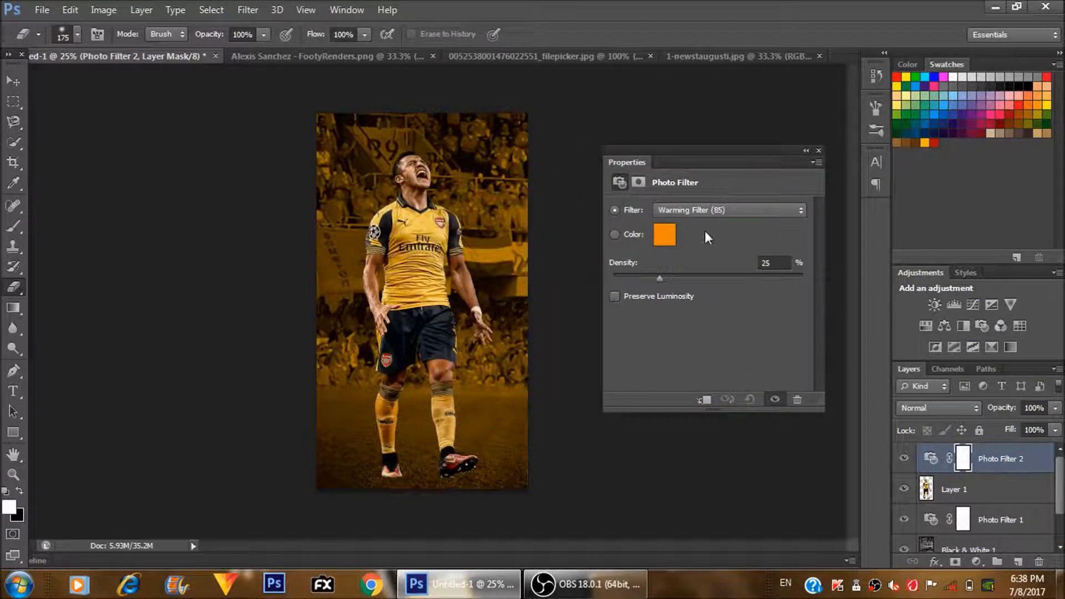
left_click(700, 218)
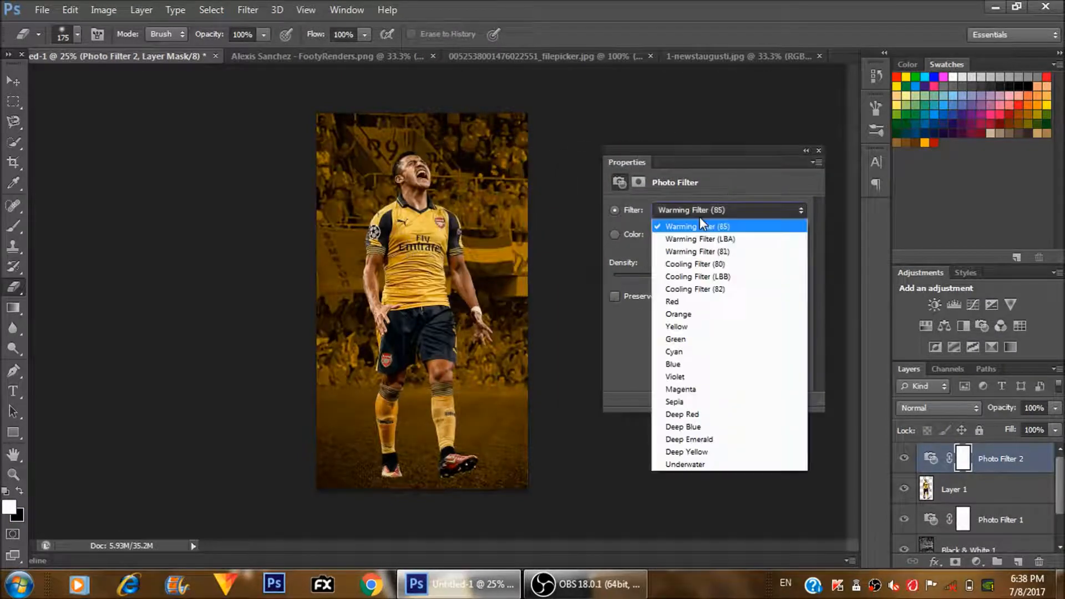
left_click(704, 253)
left_click_drag(658, 278, 744, 300)
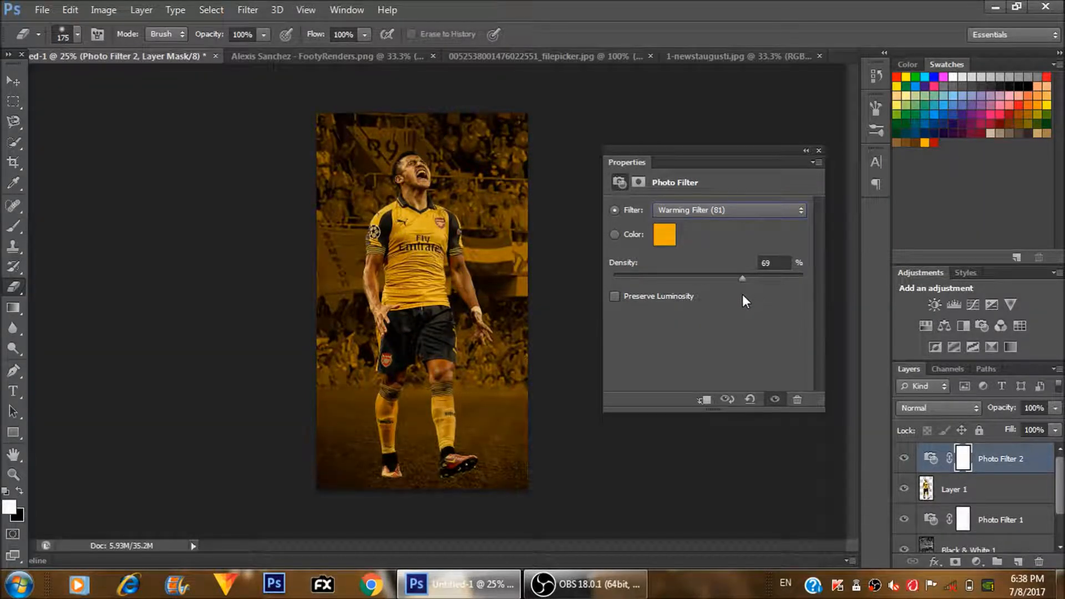
left_click(679, 277)
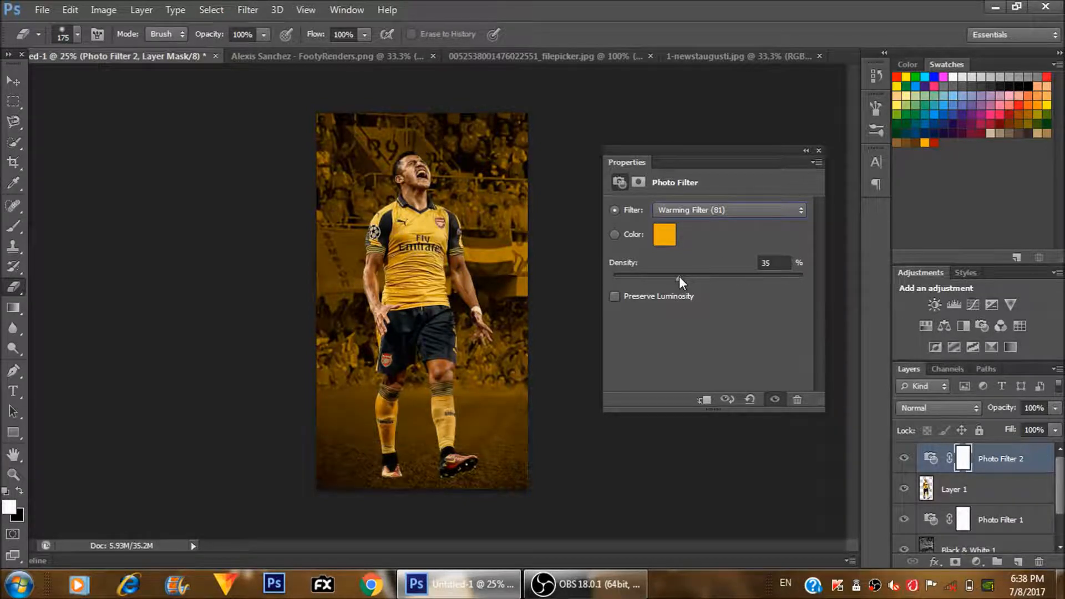
left_click(805, 150)
- Clip the Photo Filter 2 adjustment to the player layer so it tints only the player
right_click(1015, 469)
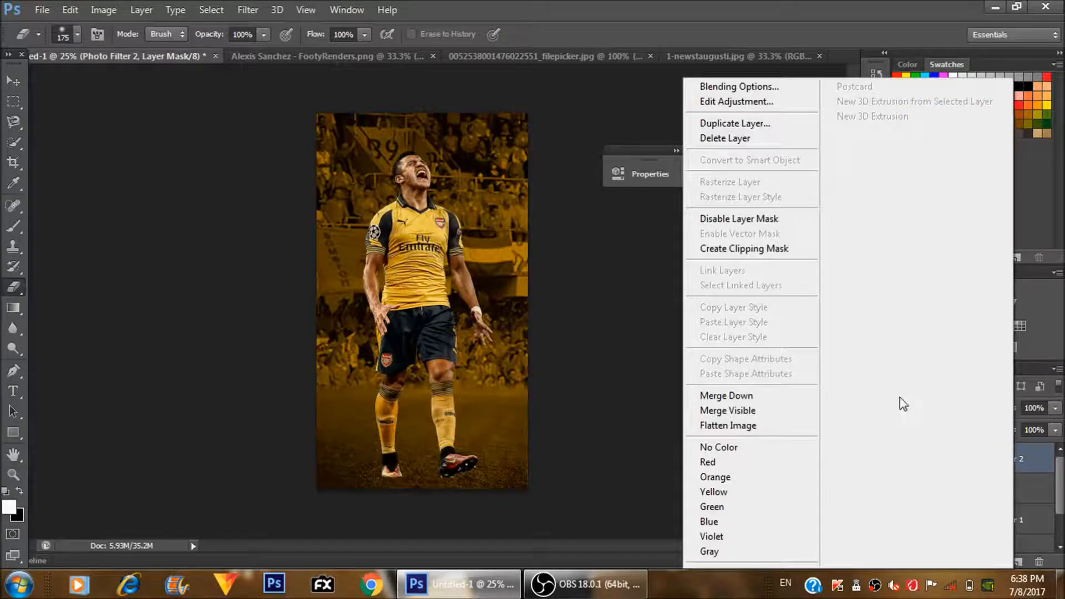
left_click(752, 245)
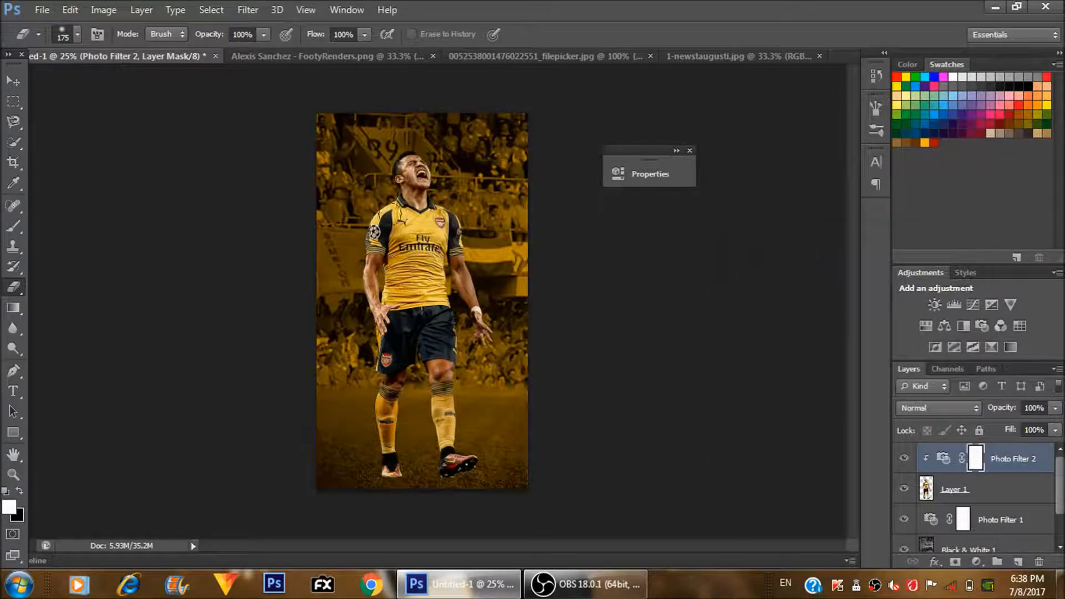
key("ctrl+plus")
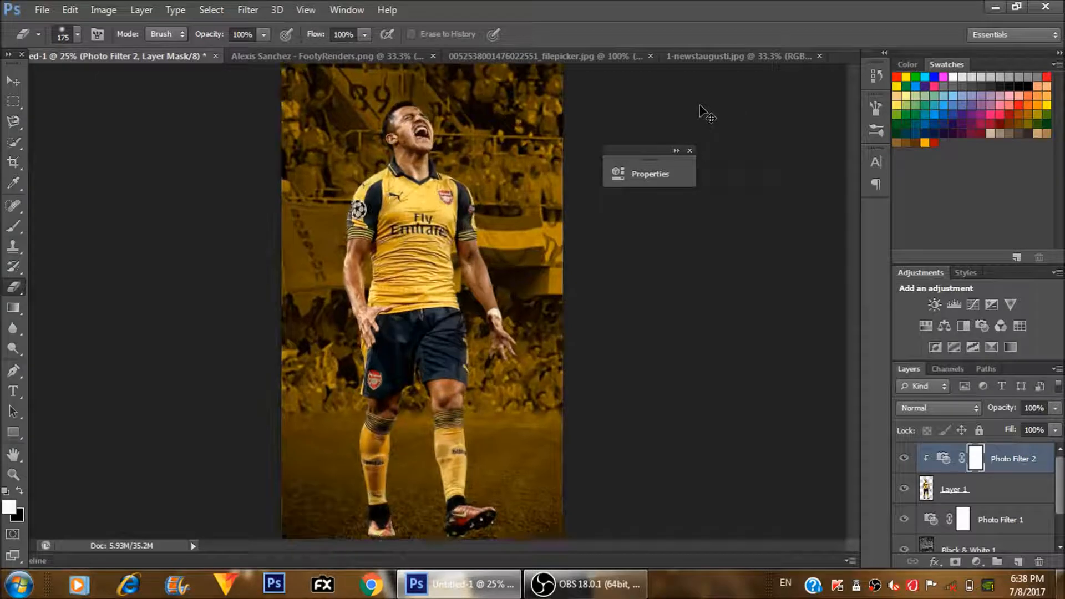
key("ctrl+minus")
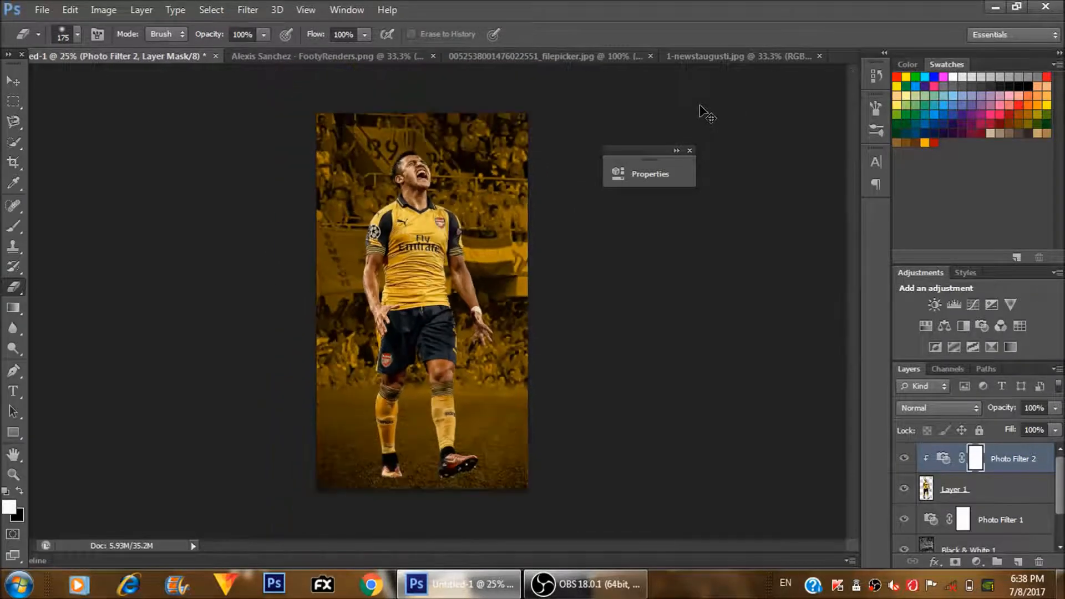
- Choose the 1168 px textured streak brush from the end of the brush presets for the Brush tool
key("b")
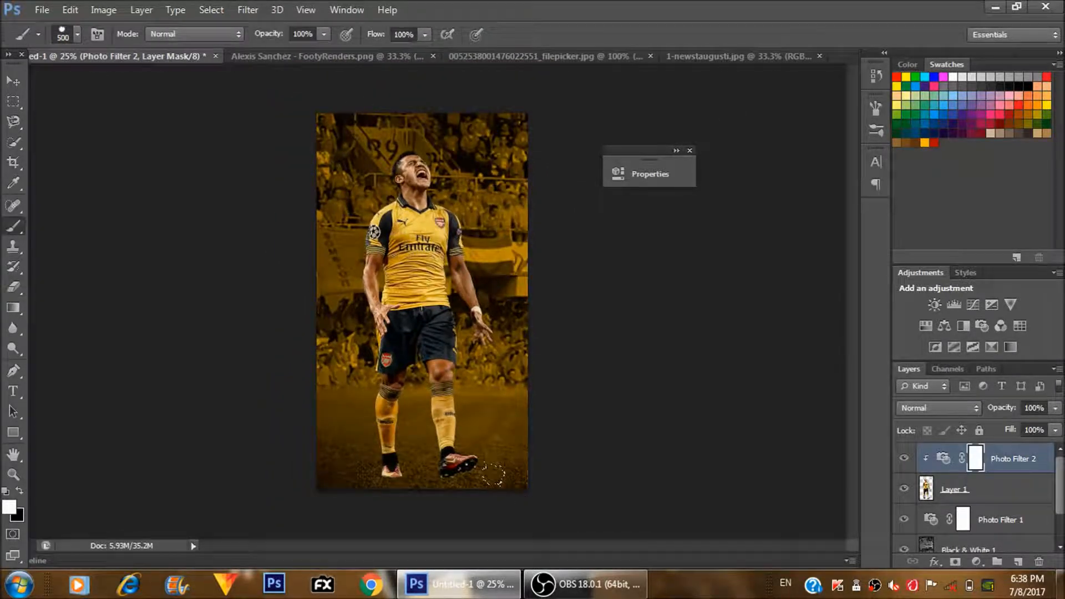
left_click(78, 34)
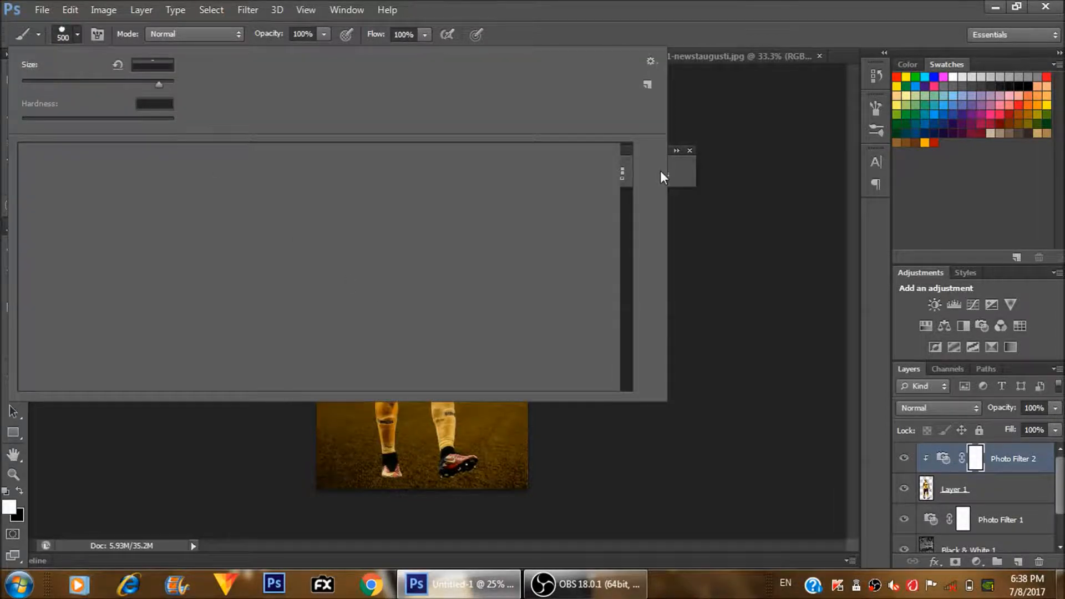
left_click_drag(624, 178, 624, 377)
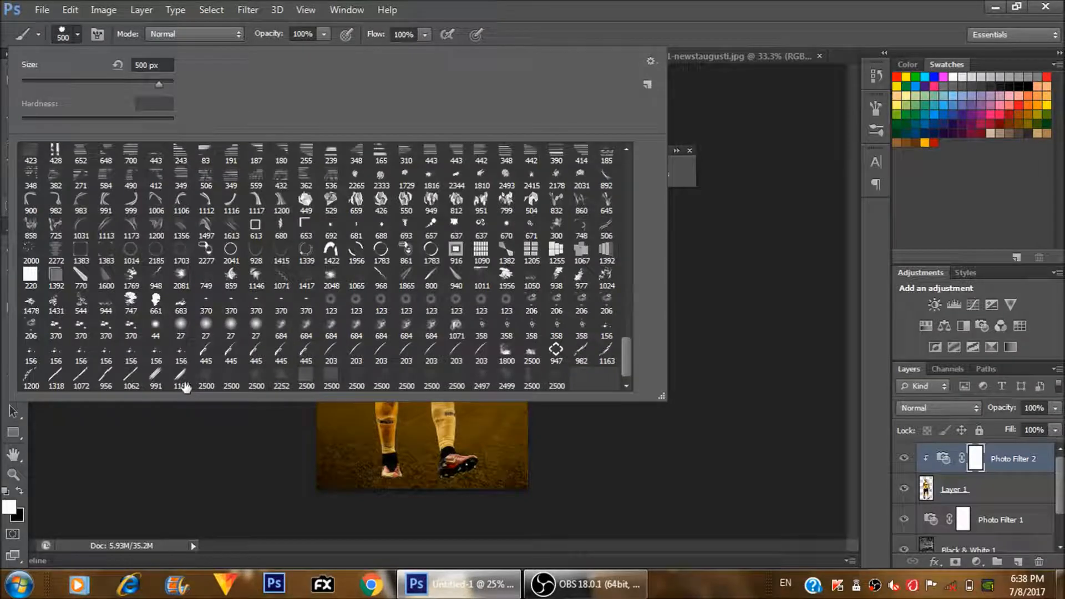
left_click(181, 380)
key("Return")
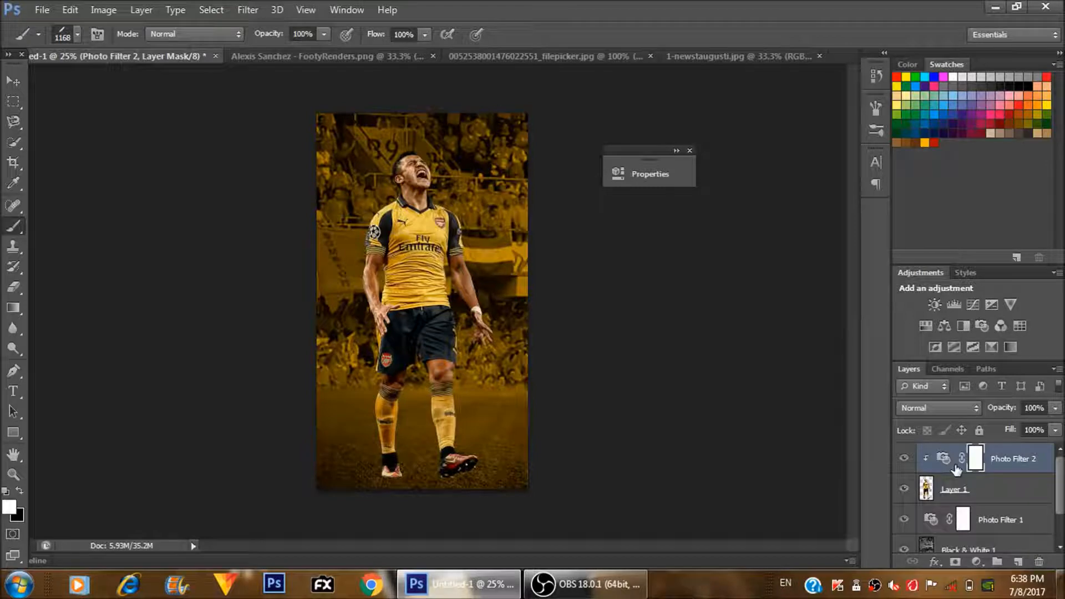
- Add a new empty layer between the Photo Filter 1 and Black & White 1 layers
left_click(951, 488)
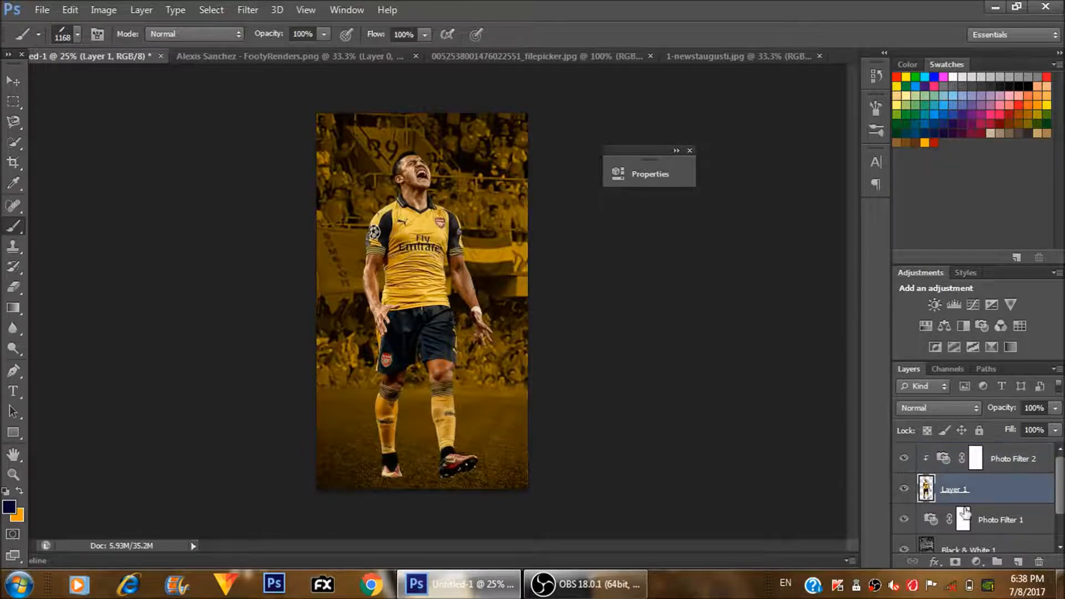
left_click(991, 530)
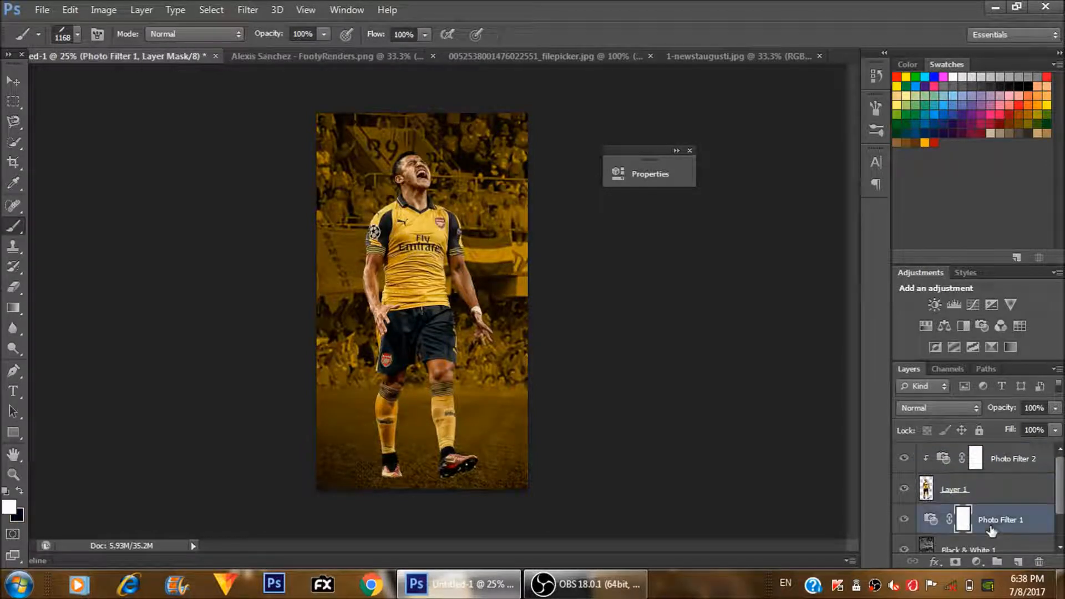
left_click(1019, 549)
left_click(1018, 562)
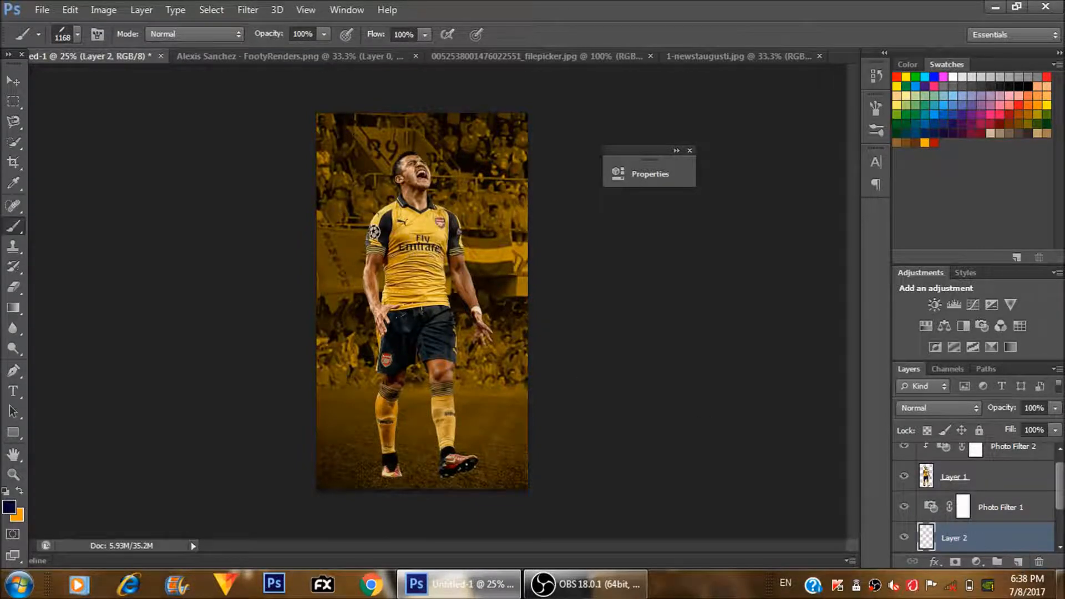
- Set the foreground colour to the gold #bf900d, sampled from the stadium banner beside the player
left_click(13, 502)
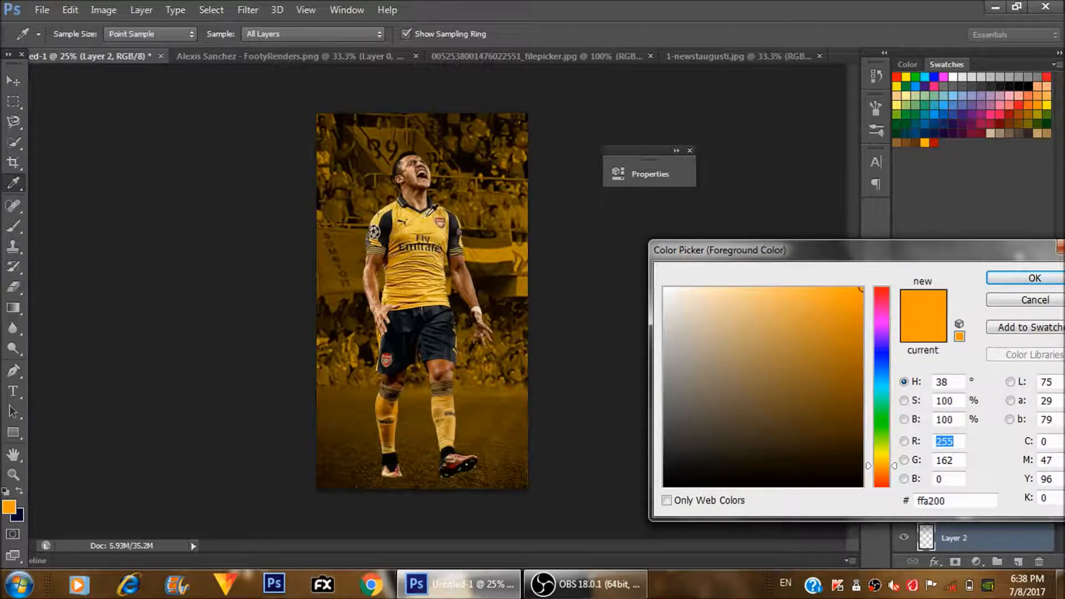
left_click(500, 248)
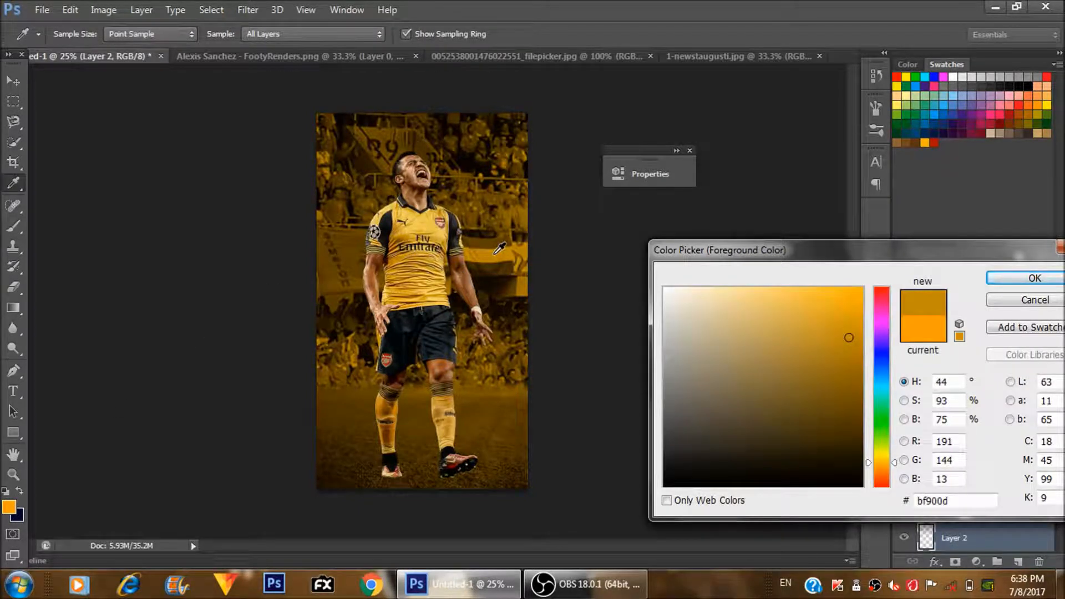
key("Return")
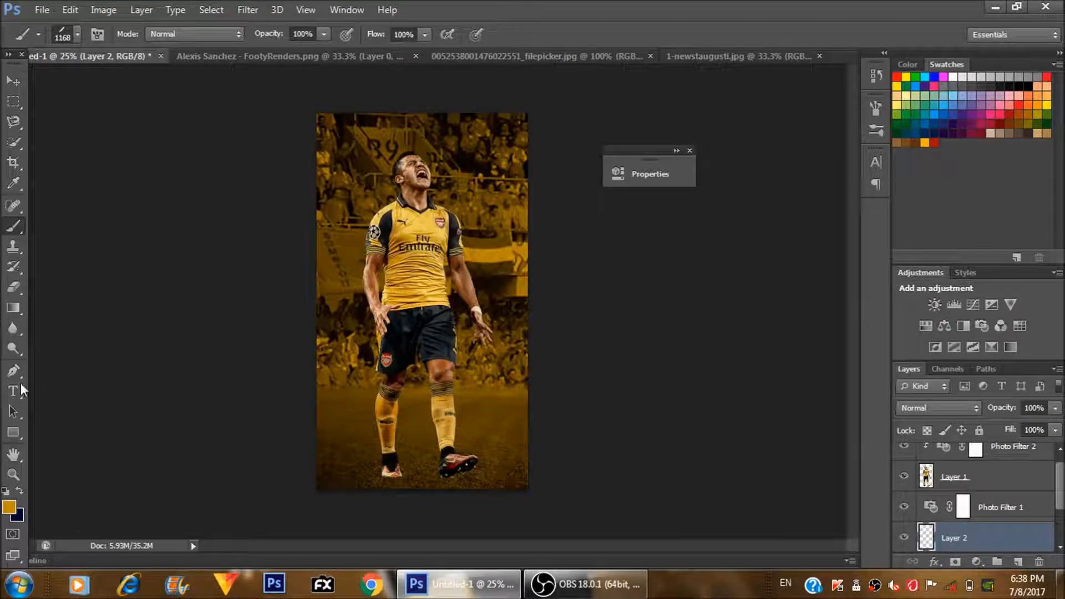
- Sample the bright yellow of the player's shirt as the brush colour and return to the Brush tool
left_click(13, 183)
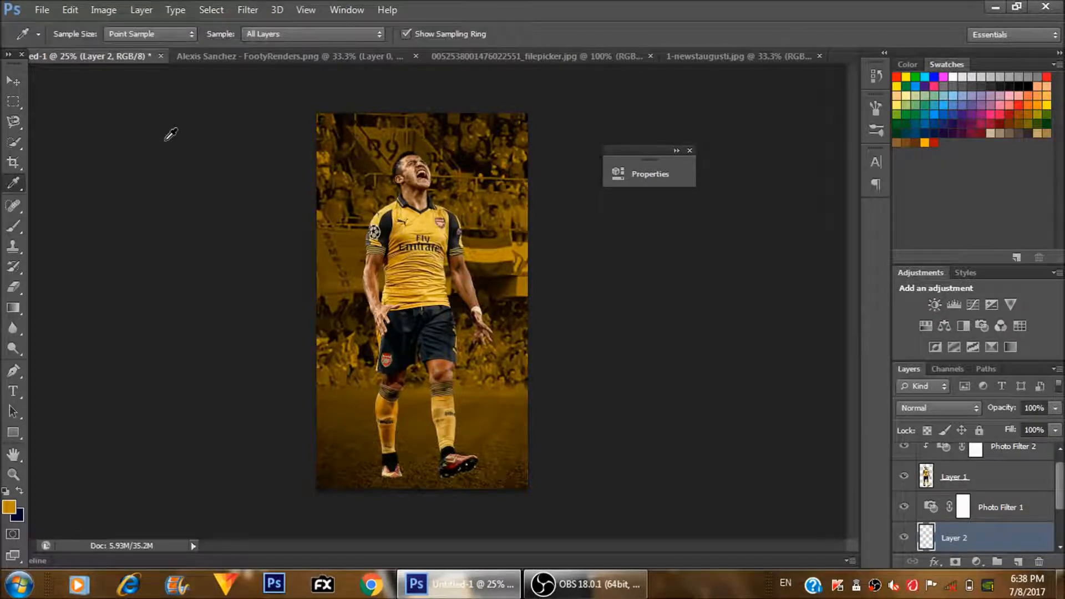
left_click(427, 218)
left_click(433, 236)
left_click(14, 226)
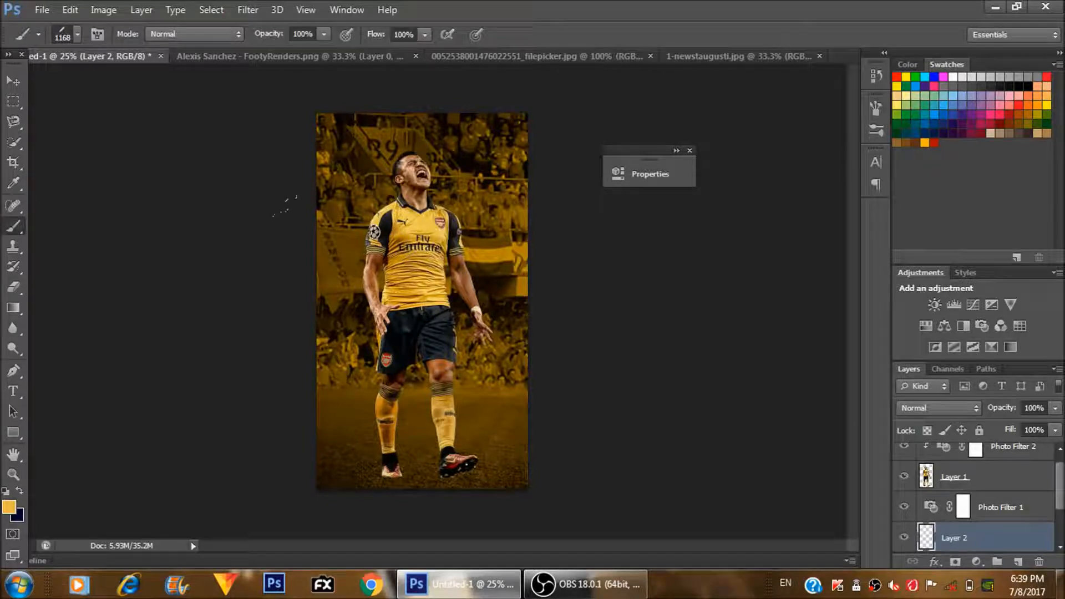
- Reduce the brush size to 800 px, testing strokes beside the player and undoing them
left_click(361, 282)
key("ctrl+z")
key("bracketleft")
key("bracketleft")
key("bracketleft")
left_click(459, 190)
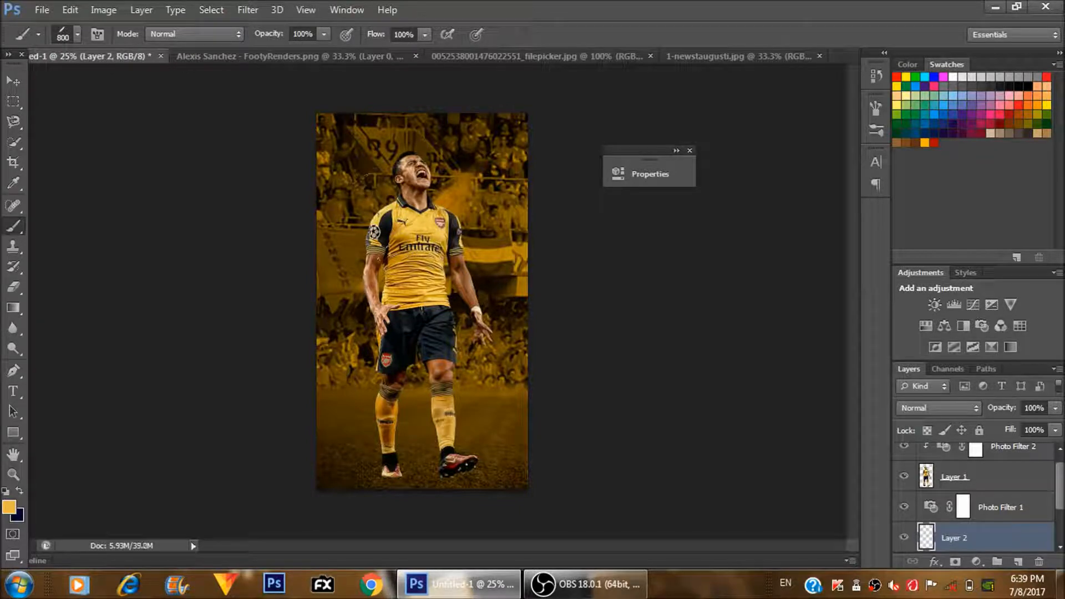
key("ctrl+z")
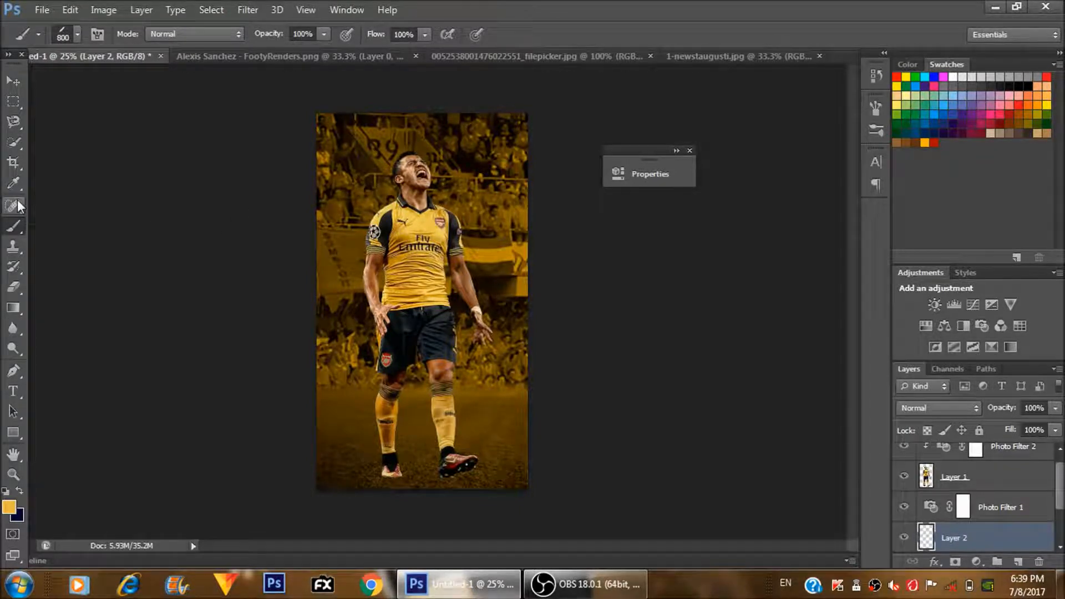
- Sample a darker gold from the image as the brush colour and return to the Brush tool
left_click(14, 183)
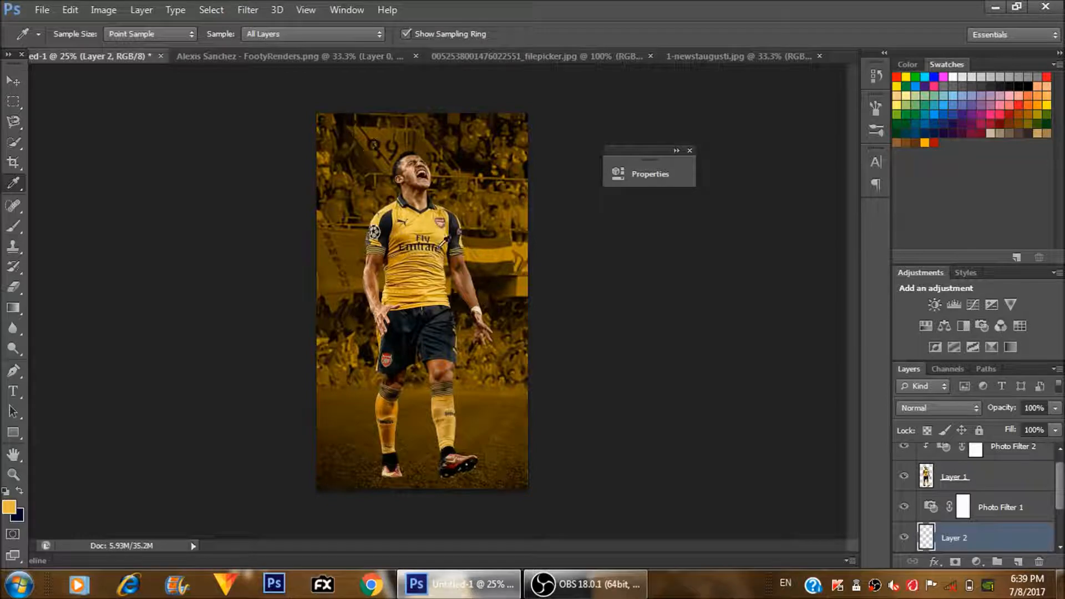
left_click(443, 246)
left_click(443, 244)
key("b")
- Try a gold stroke behind the player, undo it and delete the new layer beneath Photo Filter 1
left_click(379, 297)
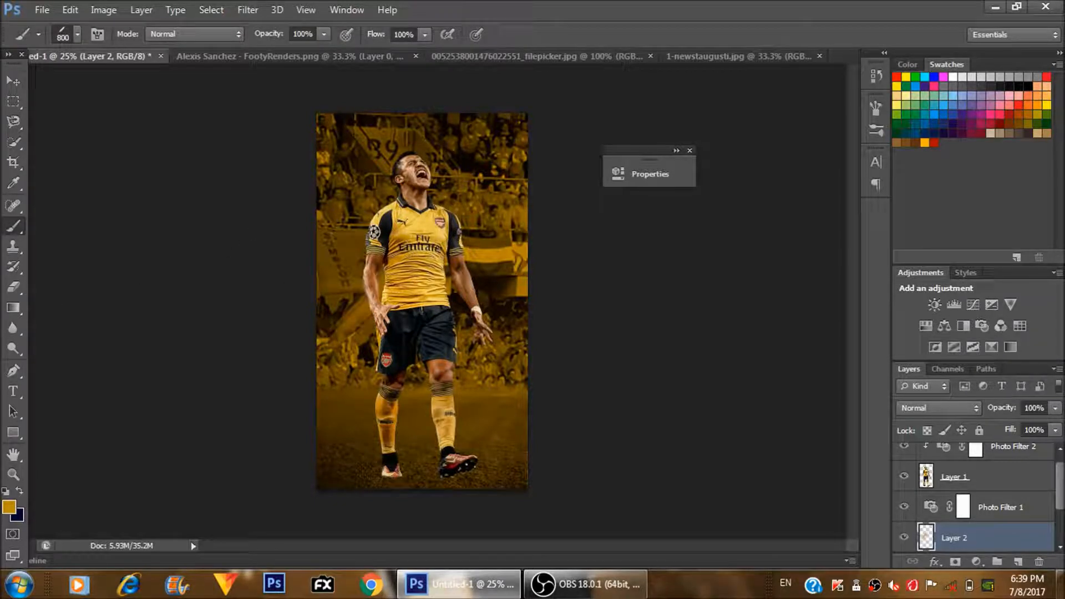
key("ctrl+z")
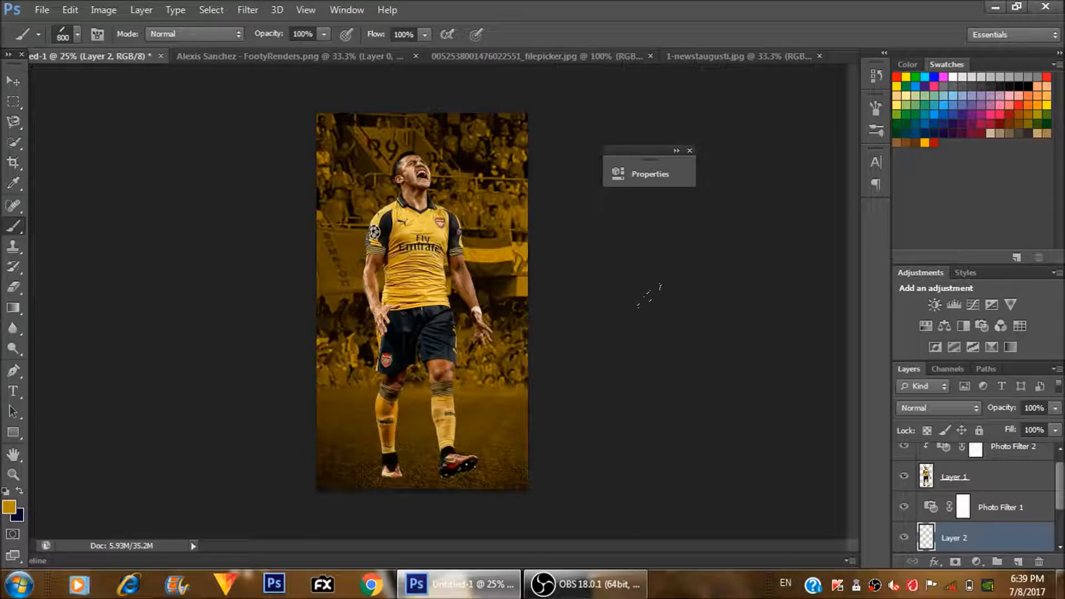
key("Delete")
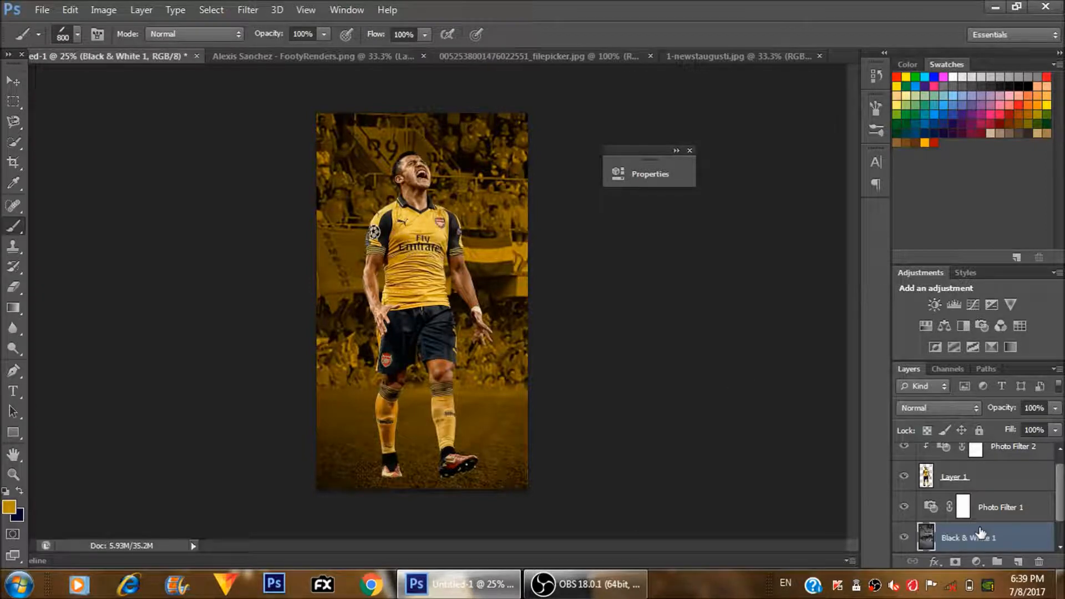
- Add a new empty layer directly above the Photo Filter 1 layer, beneath the player
left_click(980, 518)
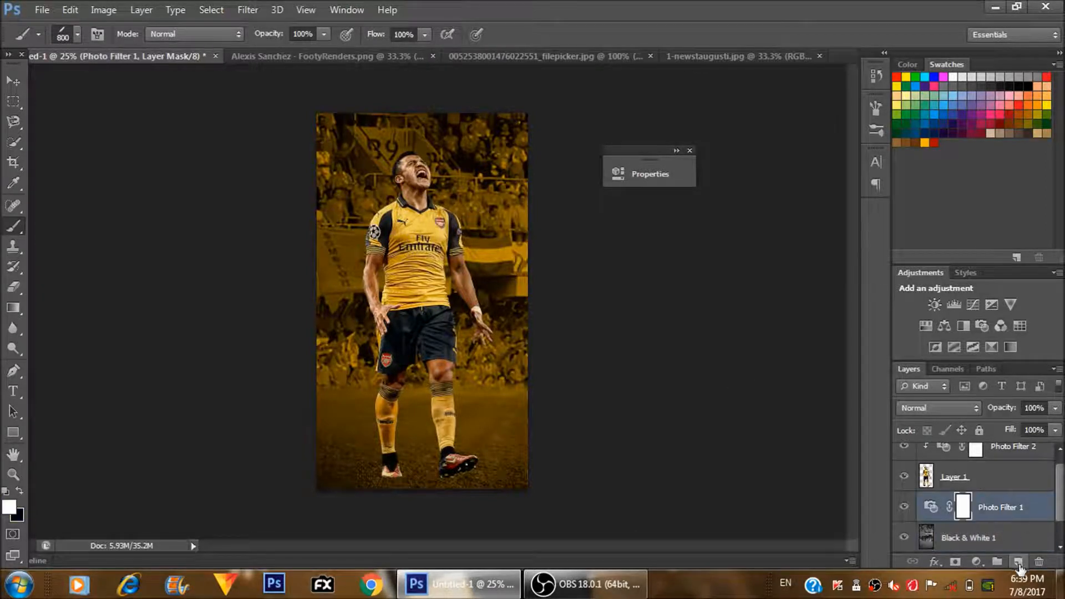
key("ctrl+z")
- Paint several gold textured strokes on both sides of the player on the new layer with the 800 px brush
left_click_drag(475, 301, 337, 277)
left_click(352, 362)
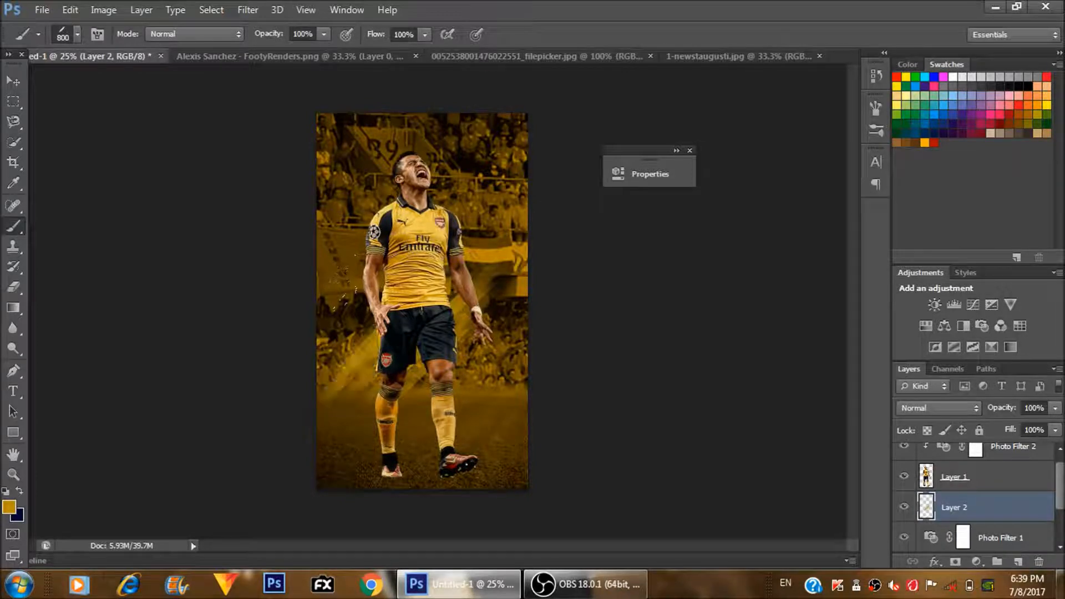
left_click(466, 295)
left_click(480, 227)
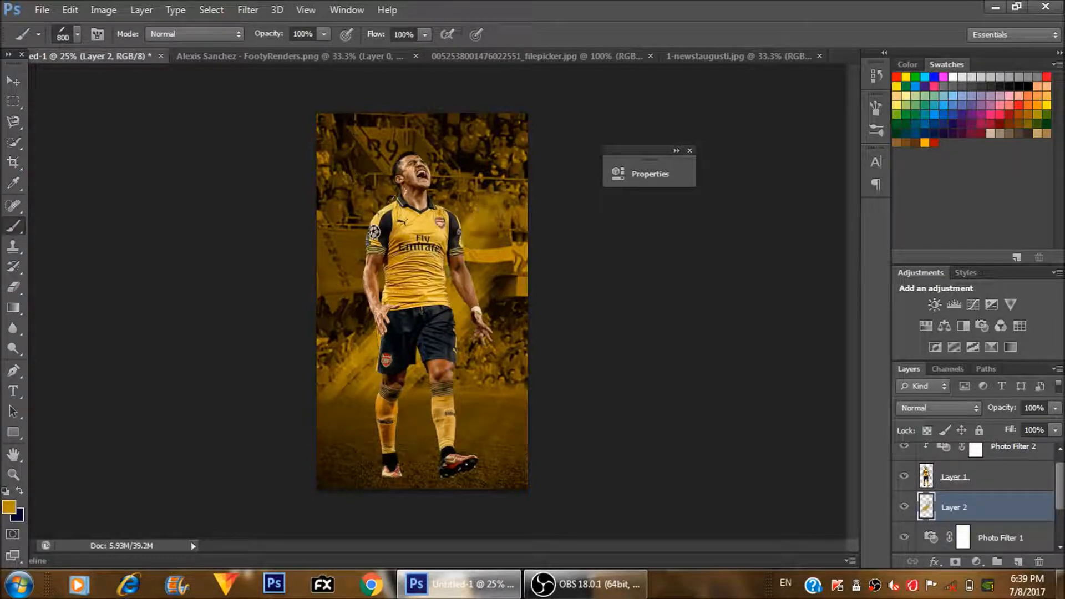
left_click(347, 315)
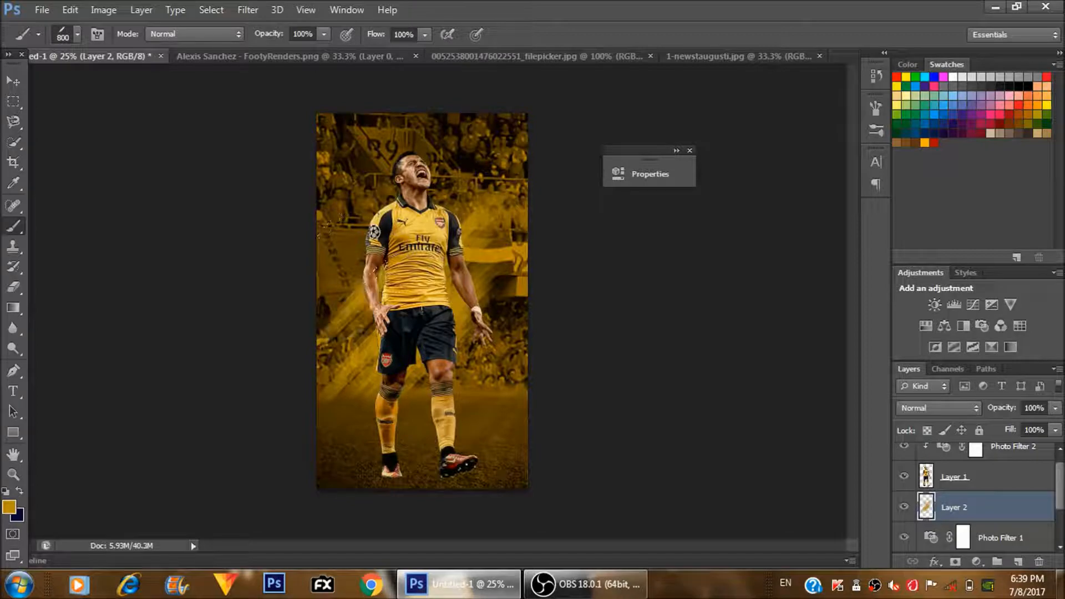
key("ctrl+z")
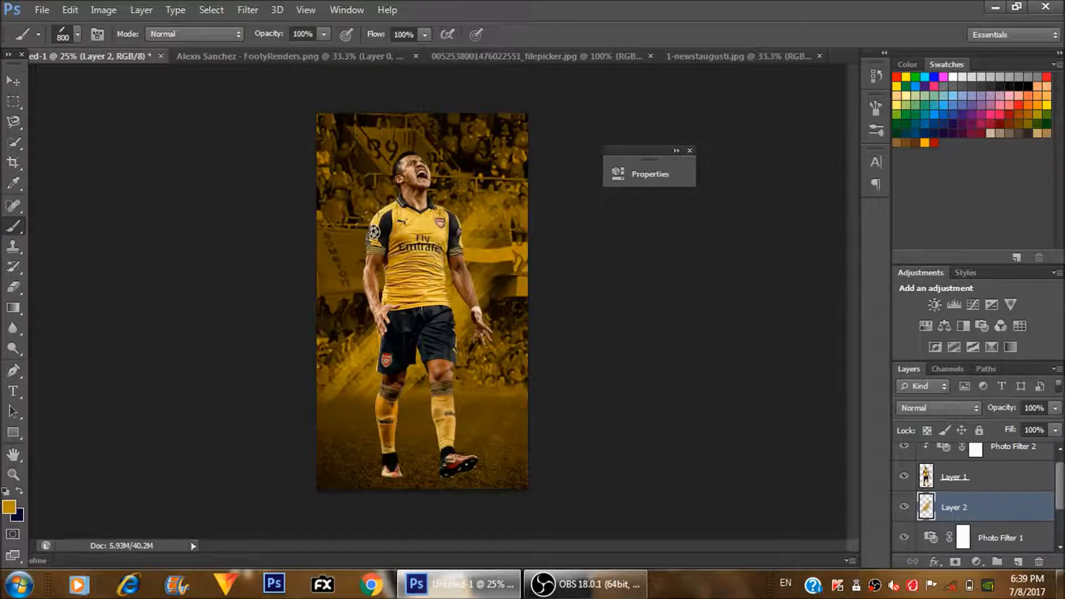
left_click(411, 263)
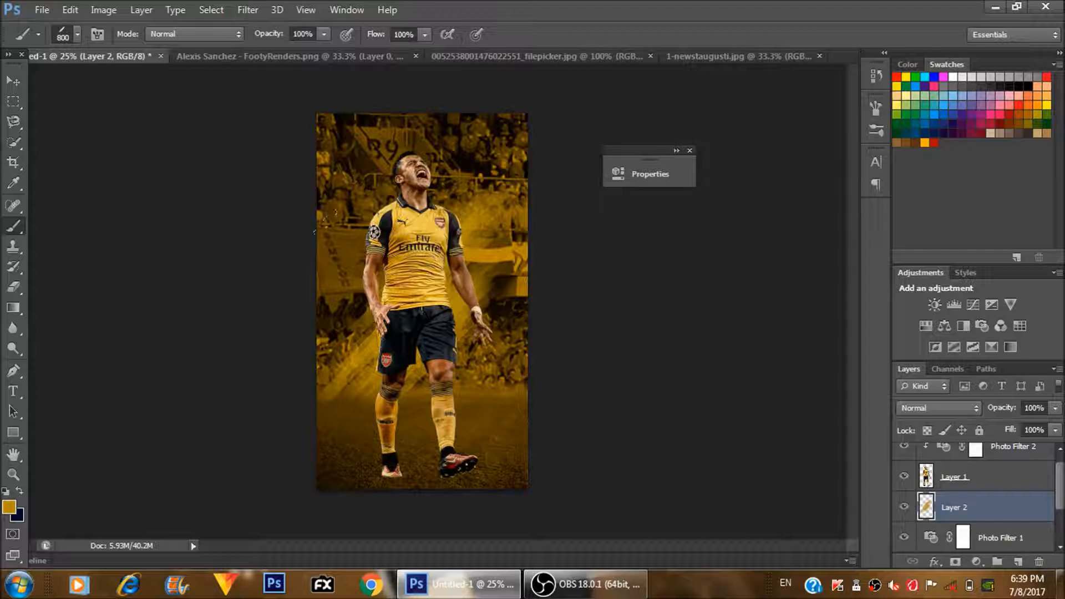
left_click(344, 300)
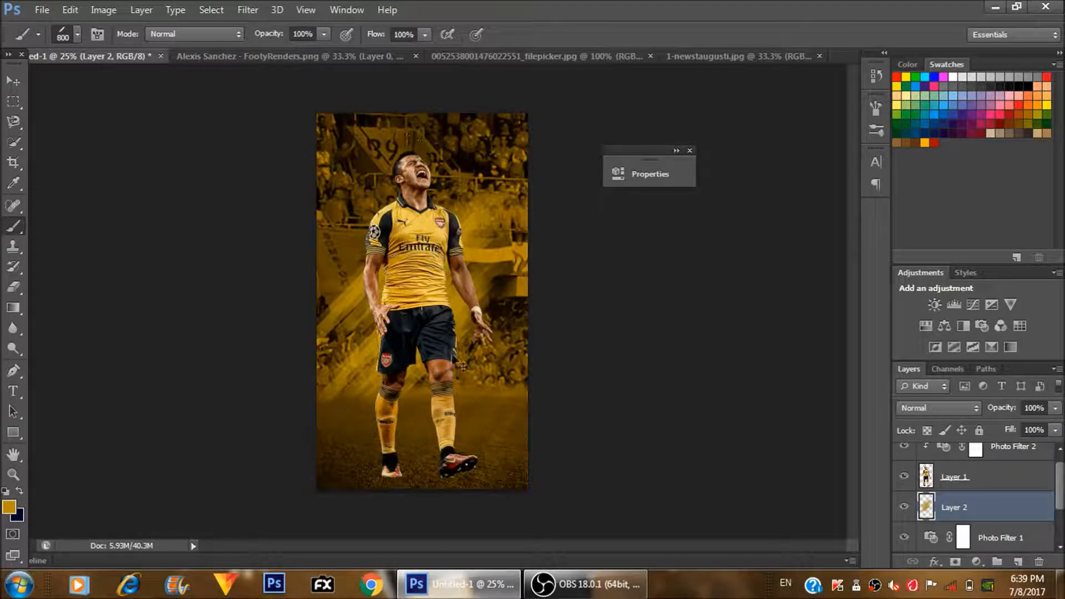
- Undo all the gold brush strokes so the new layer is empty again
key("ctrl+alt+z")
key("ctrl+alt+z")
key("ctrl+alt+z")
key("ctrl+alt+z")
key("ctrl+alt+z")
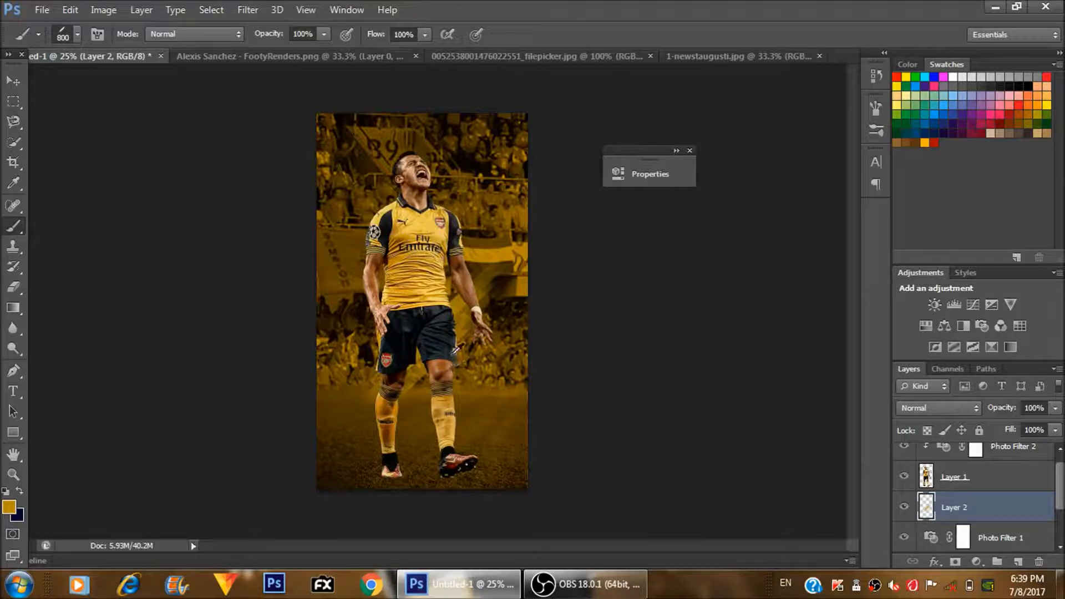
key("ctrl+alt+z")
key("ctrl+alt+z")
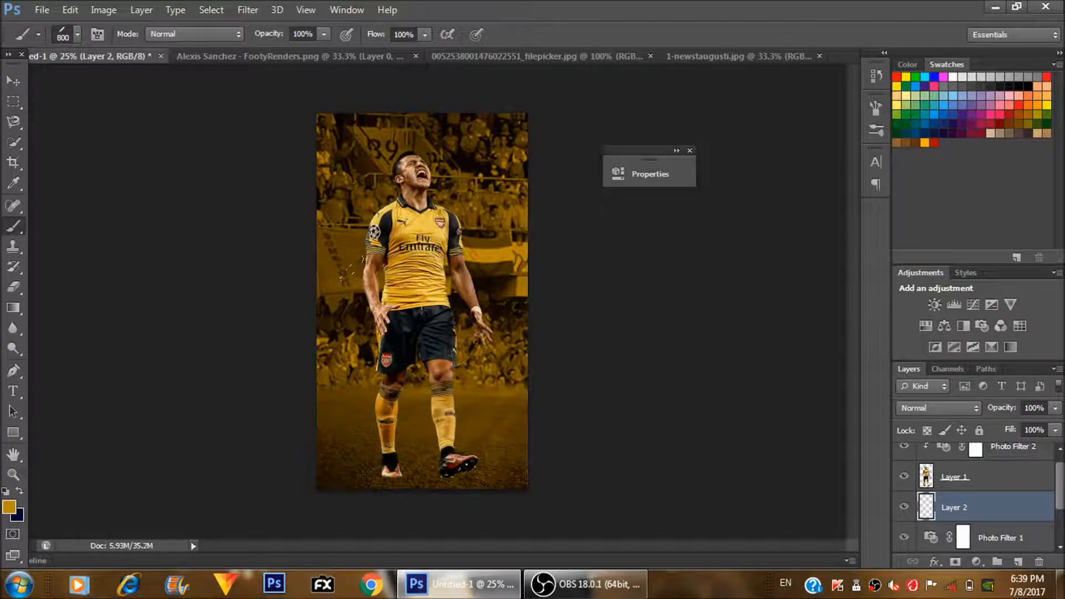
- Try a gold textured stroke behind the player's torso on Layer 2 and undo it
key("ctrl+alt+z")
left_click_drag(417, 242, 491, 224)
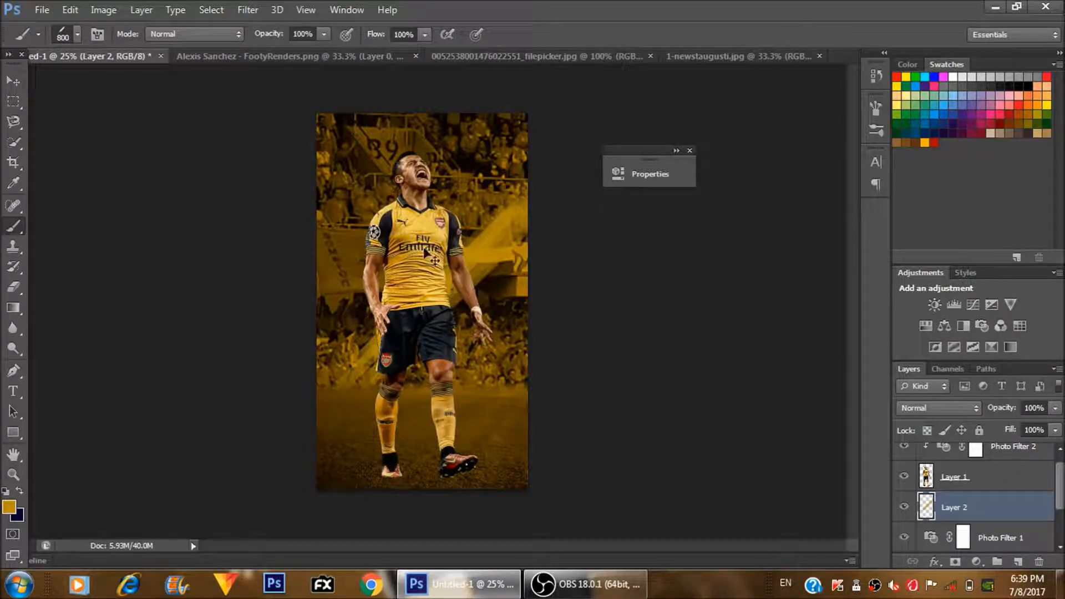
key("ctrl+z")
key("ctrl+z")
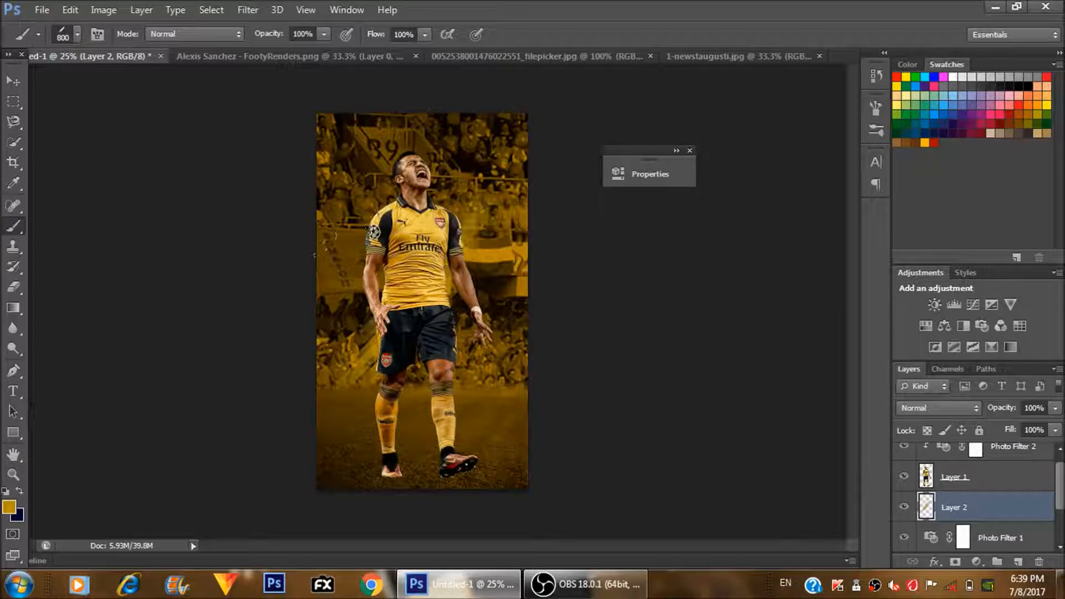
- Paint diagonal gold streaks behind the player's shoulder, hips and legs on Layer 2 with the 800 px brush, redoing the shoulder streak once
left_click(356, 297)
left_click(475, 176)
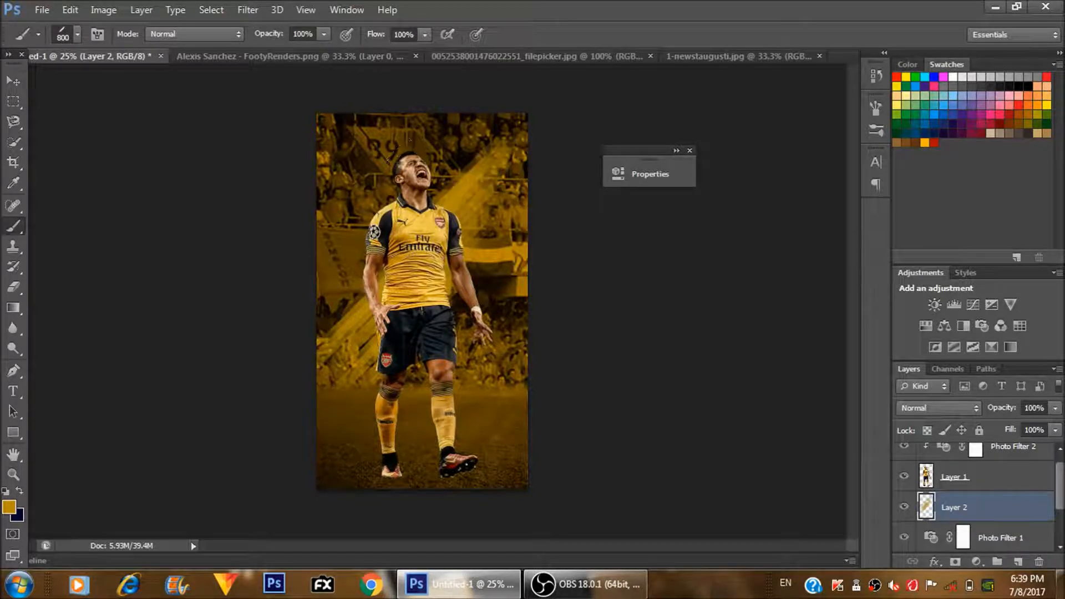
key("ctrl+z")
left_click(442, 199)
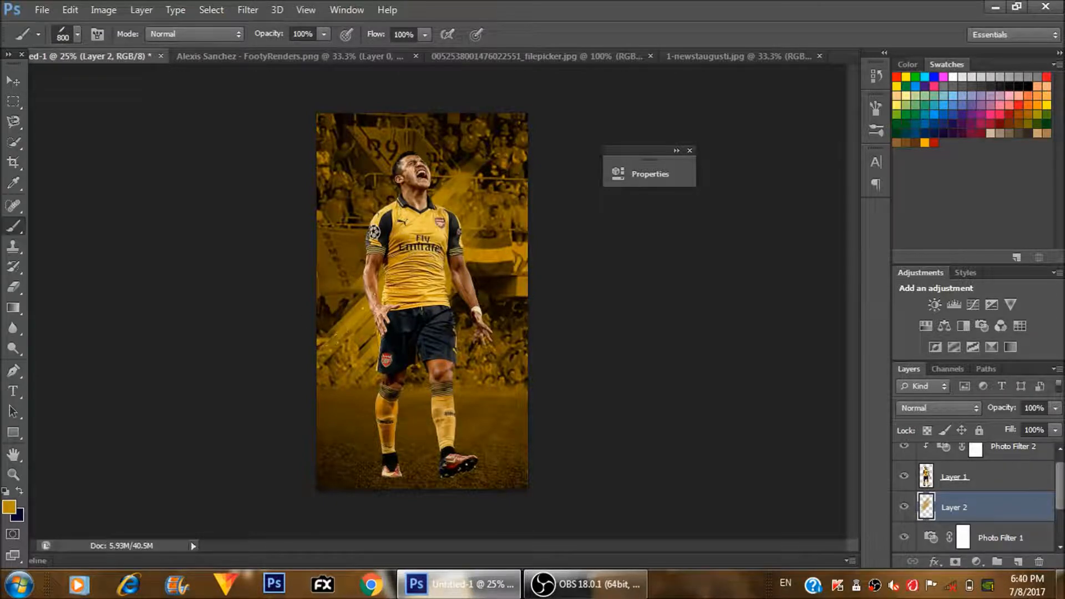
left_click(424, 353)
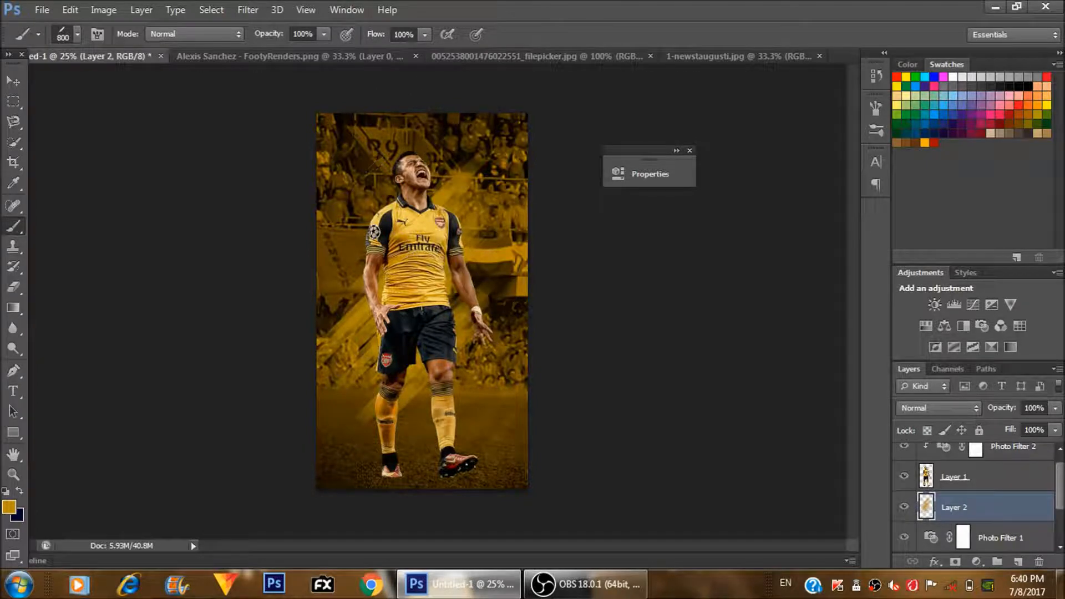
- Reduce the brush to 500 px and add smaller gold strokes on both sides of the player's torso
key("bracketright")
key("bracketright")
key("bracketright")
key("bracketright")
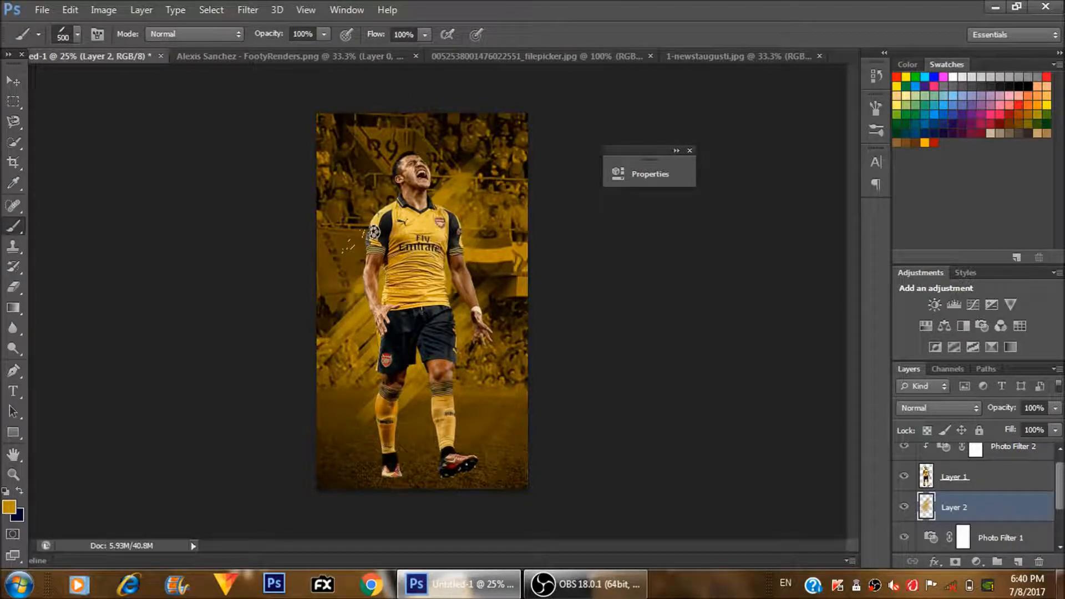
left_click(363, 253)
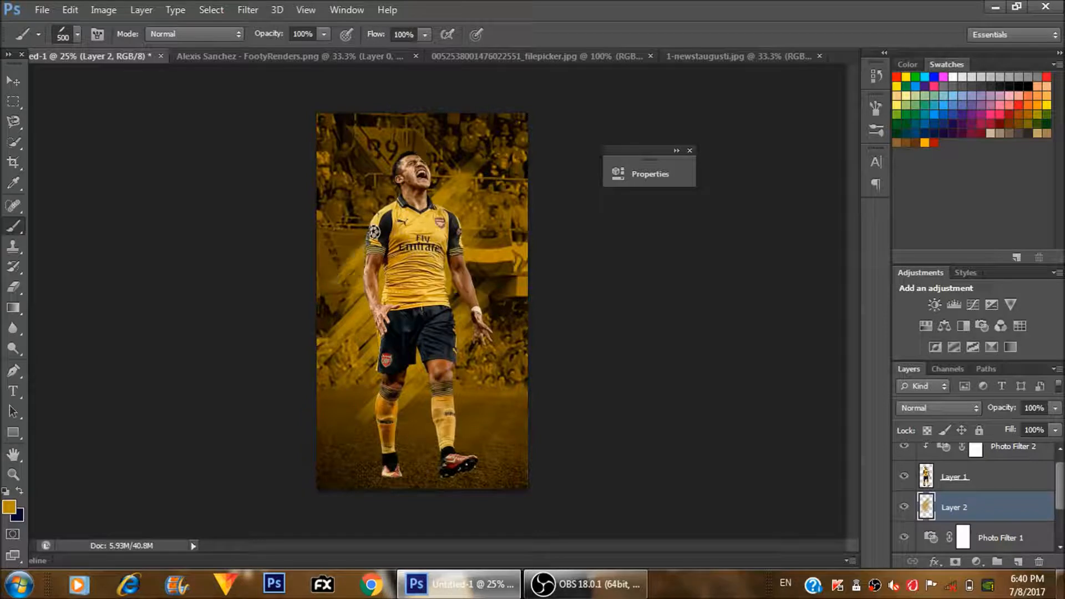
left_click(470, 251)
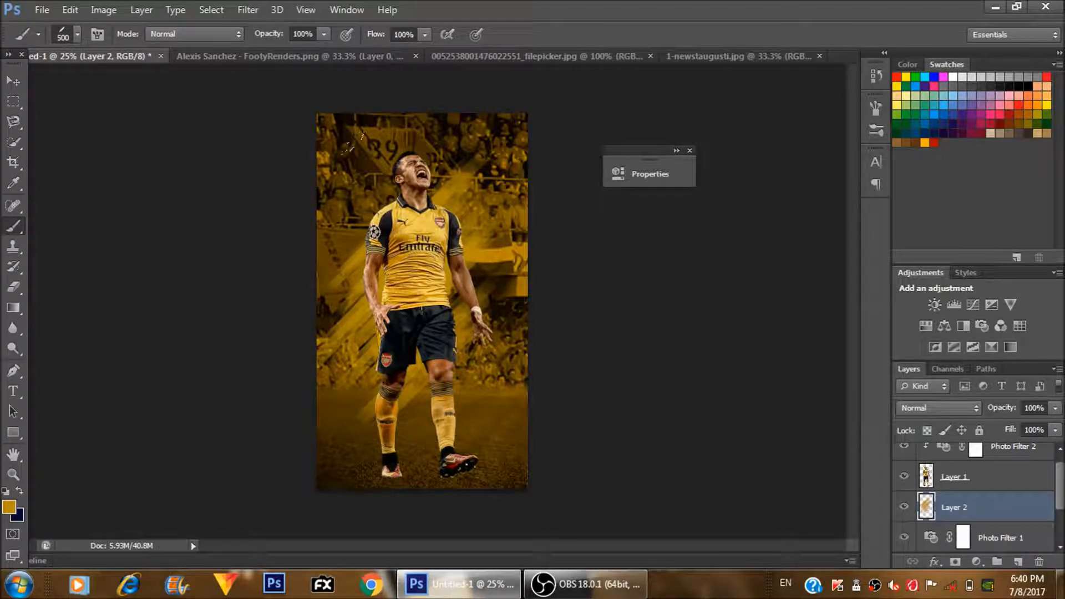
- Choose the 684 px smoke brush and dab gold dust behind the player's planted foot on Layer 2
left_click(78, 34)
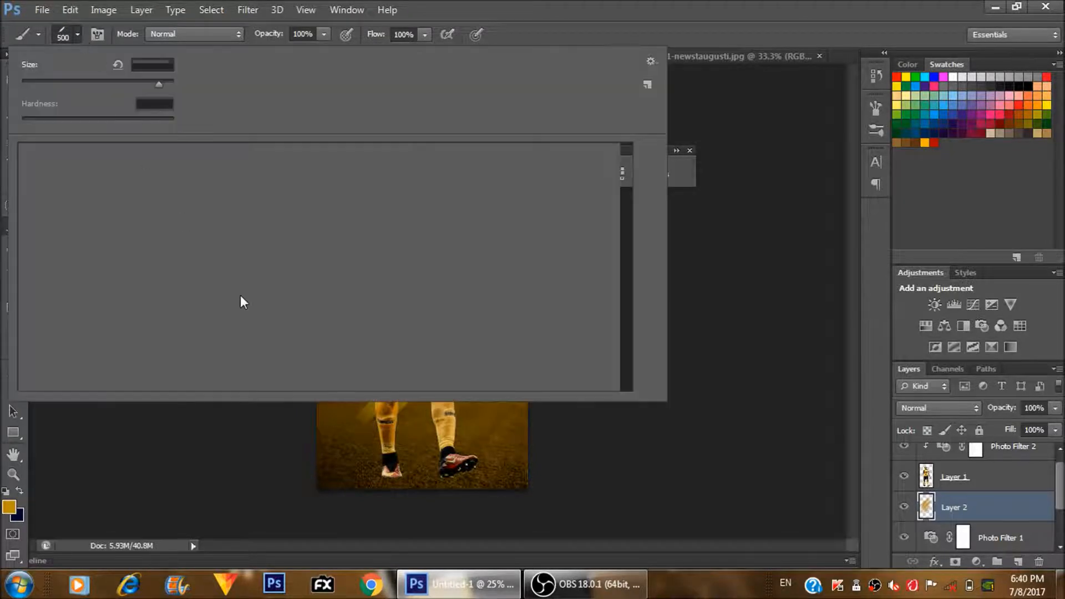
left_click(331, 330)
left_click(395, 503)
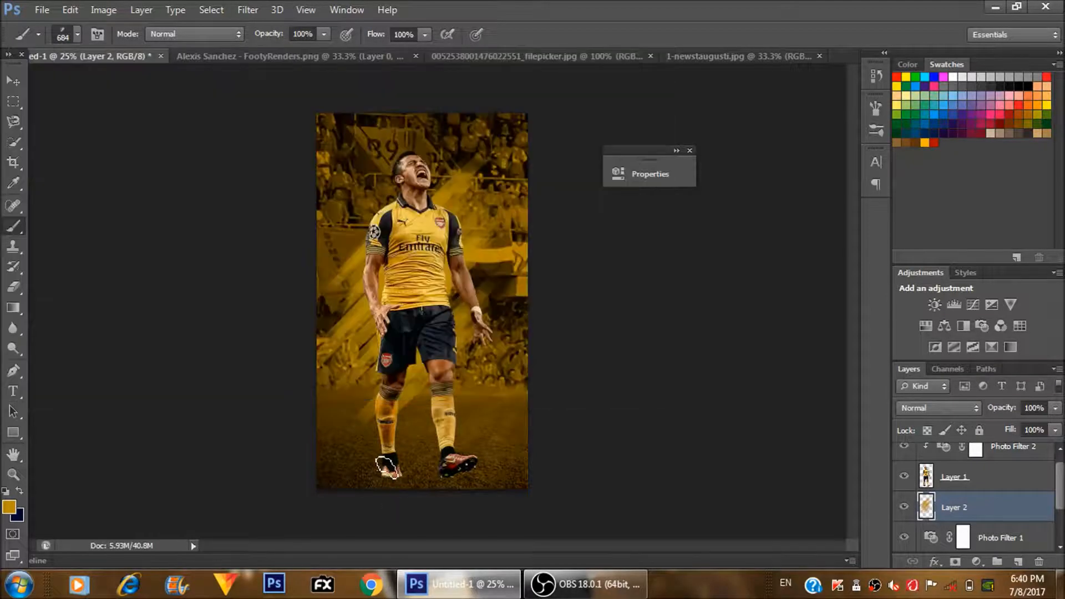
left_click(390, 460)
left_click(396, 464)
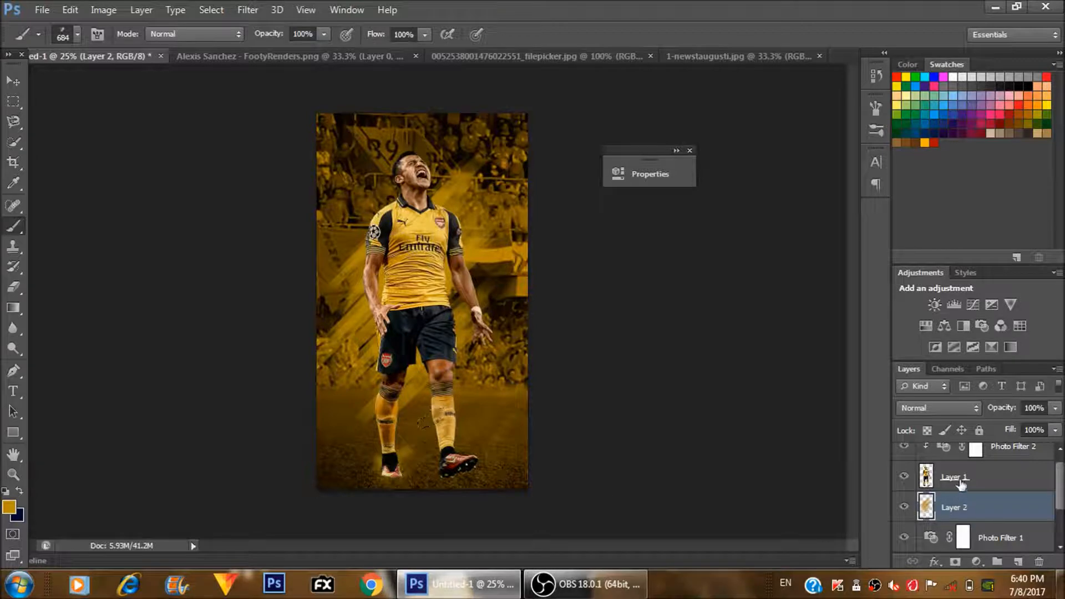
- Add a new layer directly above the player's Layer 1 and dab gold dust over both of his feet
left_click(960, 484)
left_click(1018, 561)
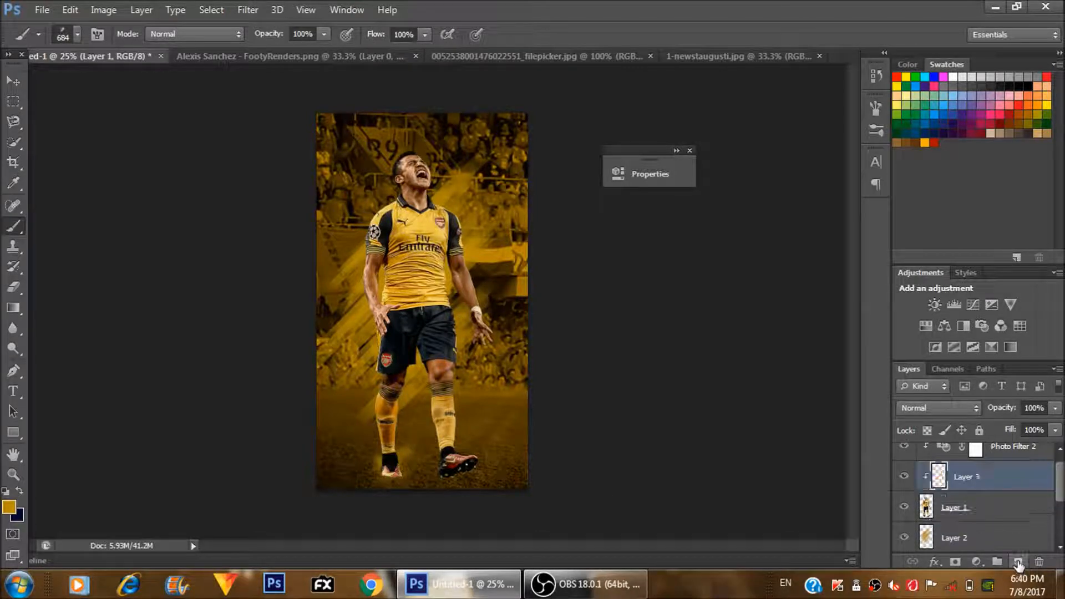
left_click(390, 458)
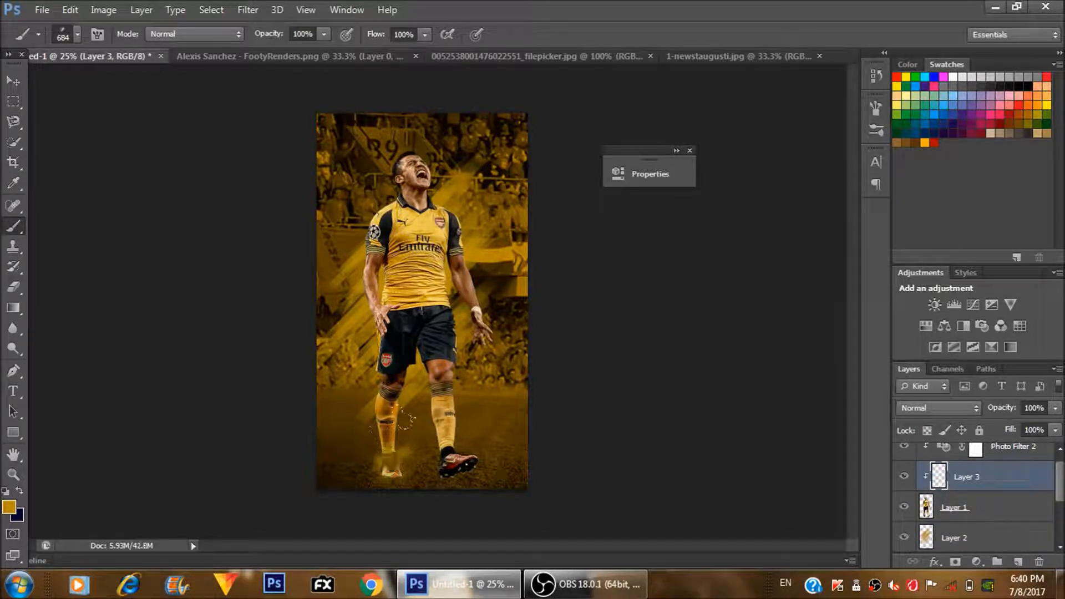
left_click(458, 449)
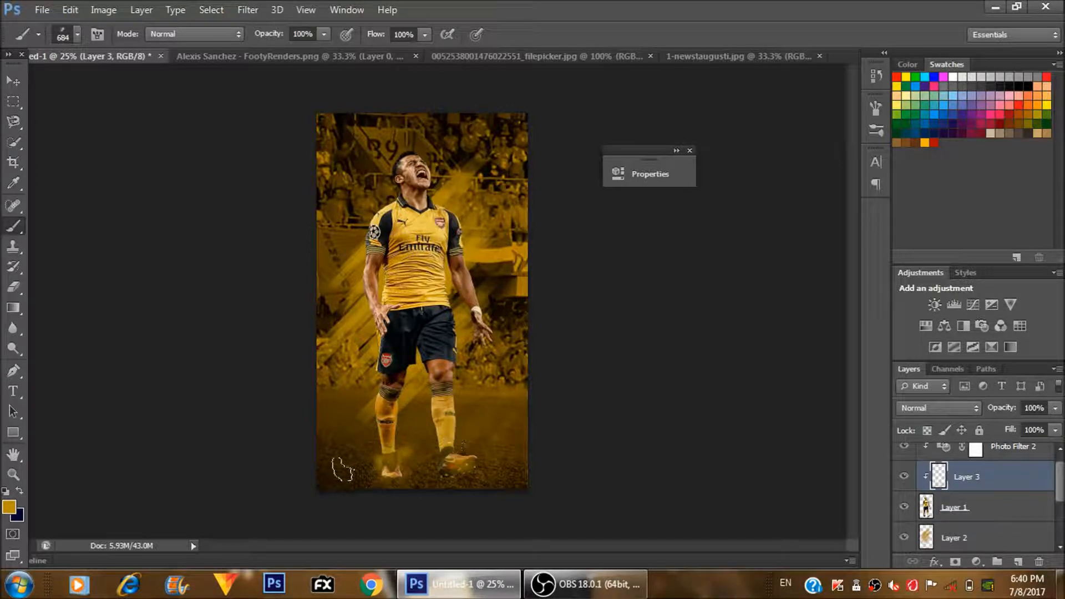
- Enlarge the smoke brush to 5000 px and paint a broad gold haze over the lower part of the poster
key("bracketright")
key("bracketright")
key("bracketright")
key("bracketright")
key("bracketright")
key("bracketright")
key("bracketright")
key("bracketright")
key("bracketright")
key("bracketright")
left_click(325, 362)
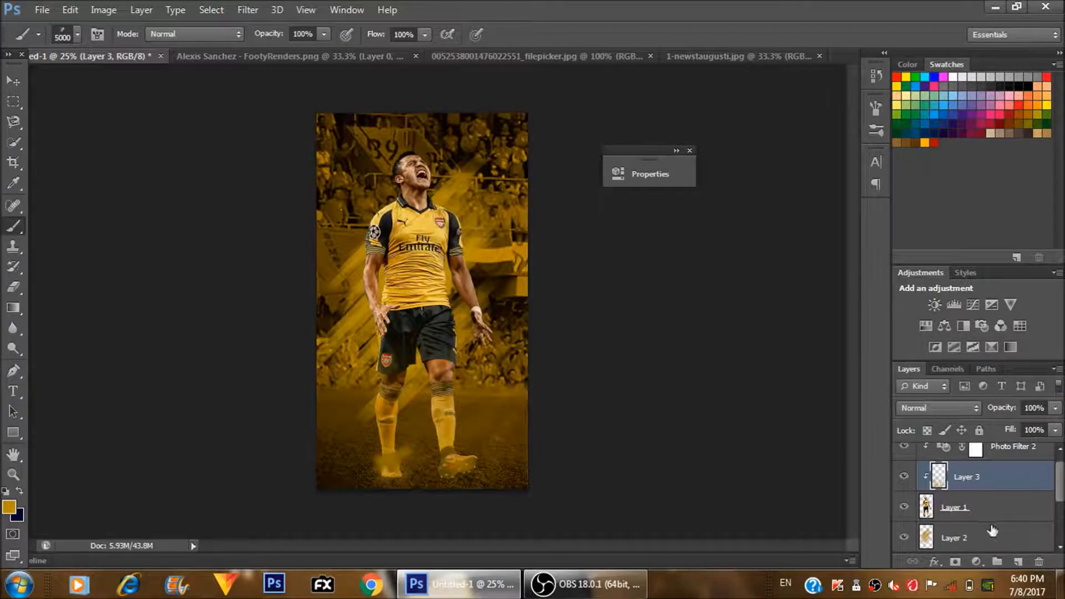
- Release Layer 3 from its clipping mask and move it above the Photo Filter 2 layer
right_click(960, 478)
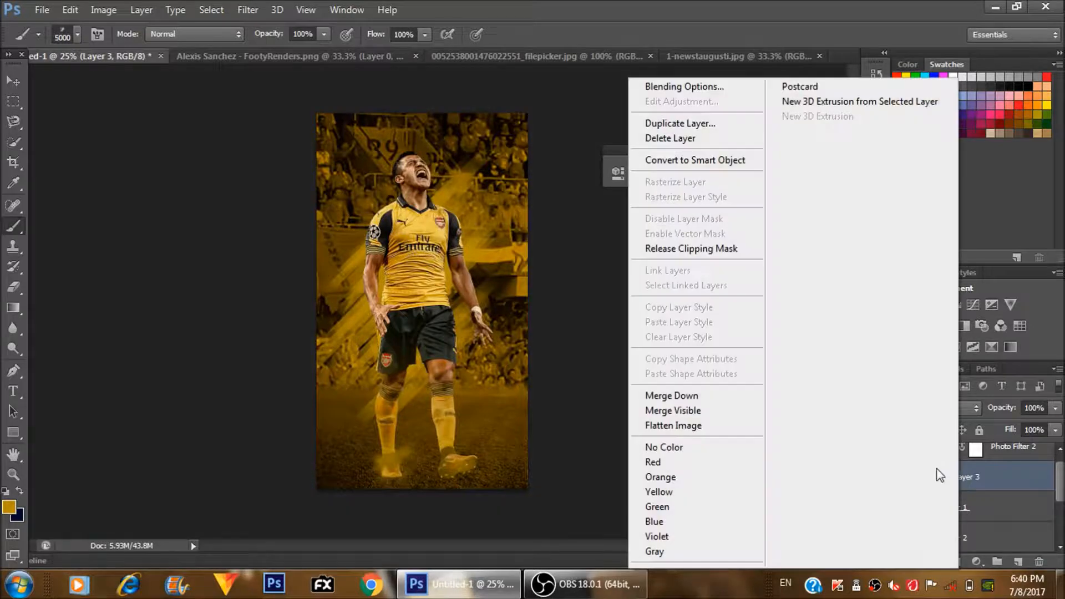
left_click(682, 248)
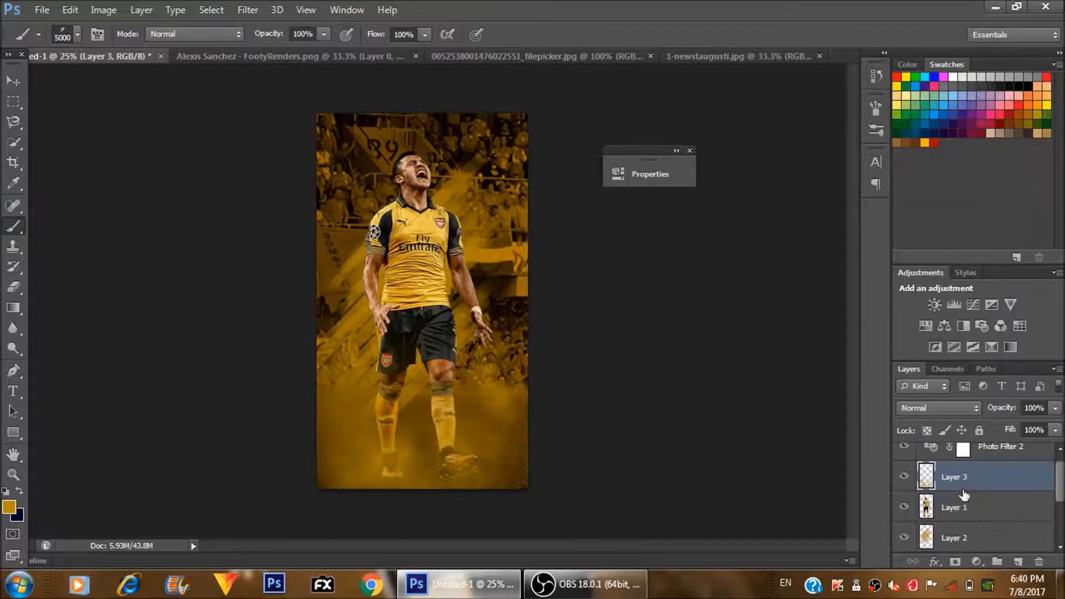
left_click_drag(963, 488, 969, 449)
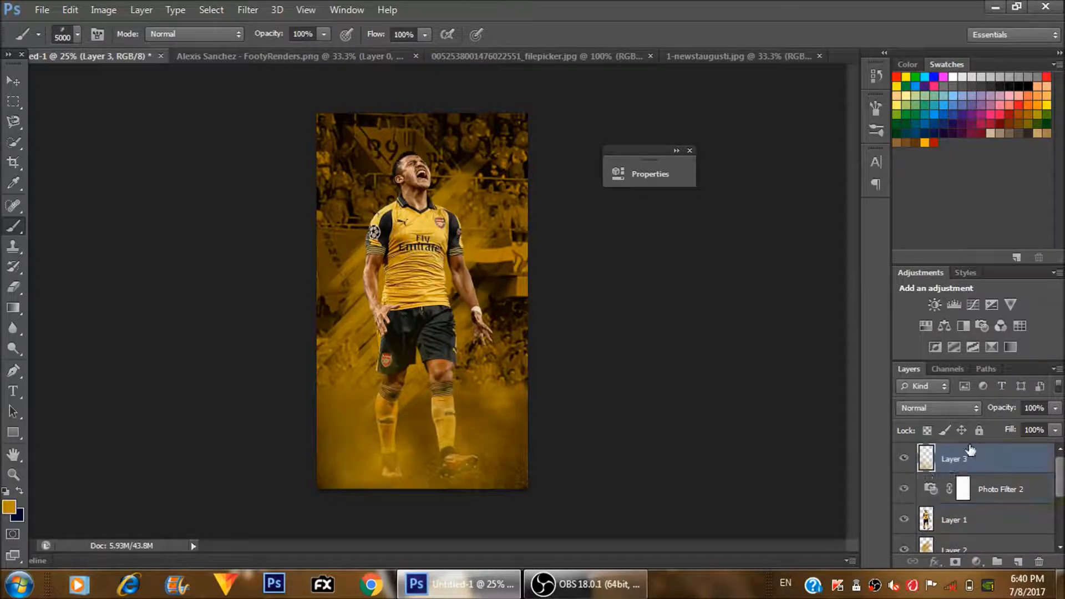
- Clip Photo Filter 2 to the player's Layer 1 again and reselect Layer 3
right_click(985, 489)
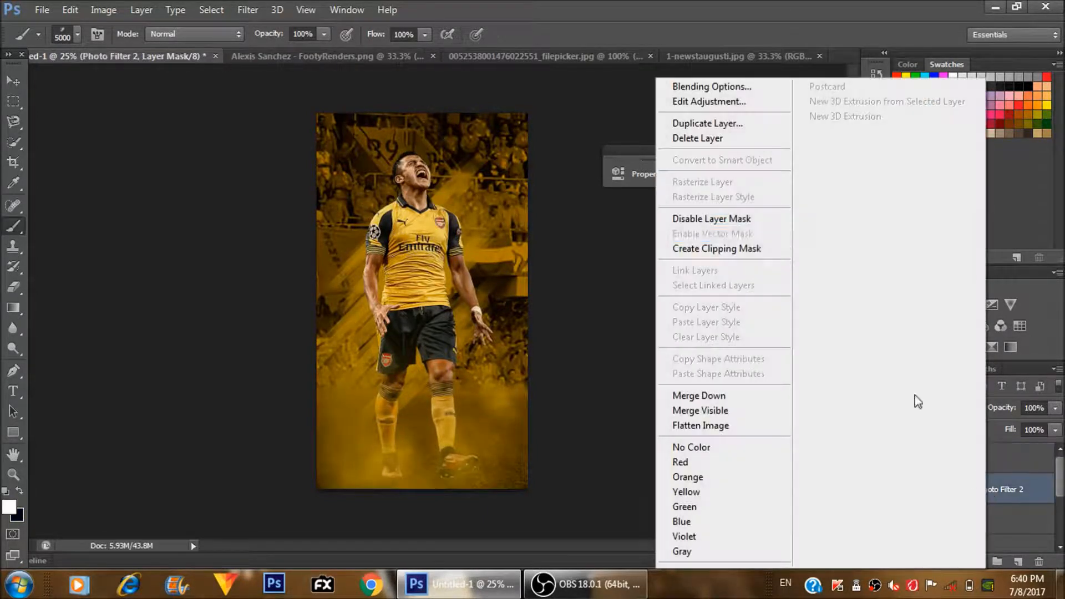
left_click(773, 251)
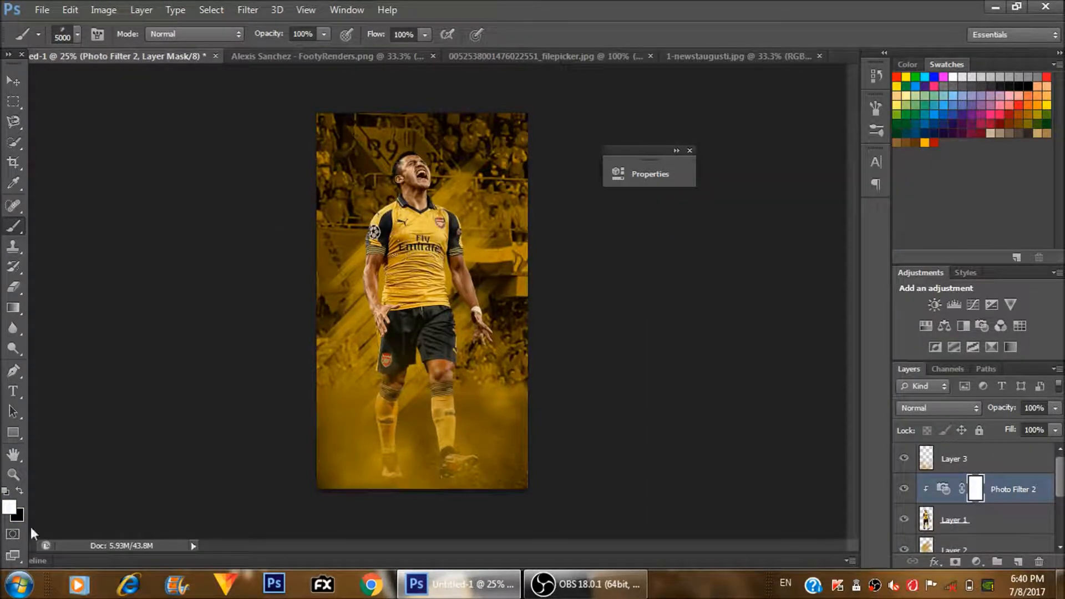
left_click(958, 454)
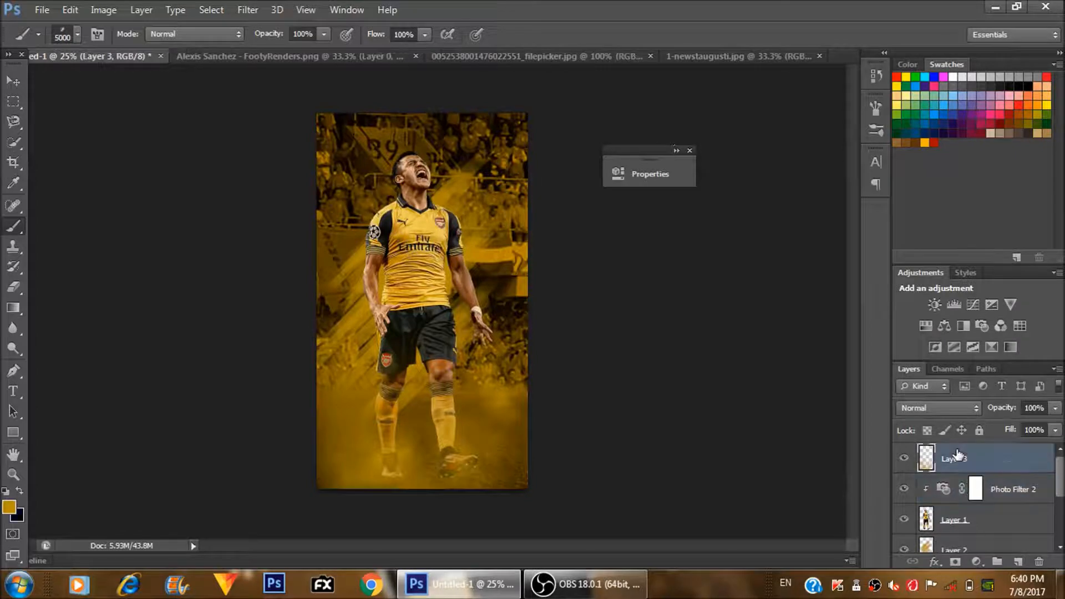
- Pick off-white as the second colour and paint a faint pale haze in the poster's lower-left corner, undoing the heavier dab
left_click(21, 518)
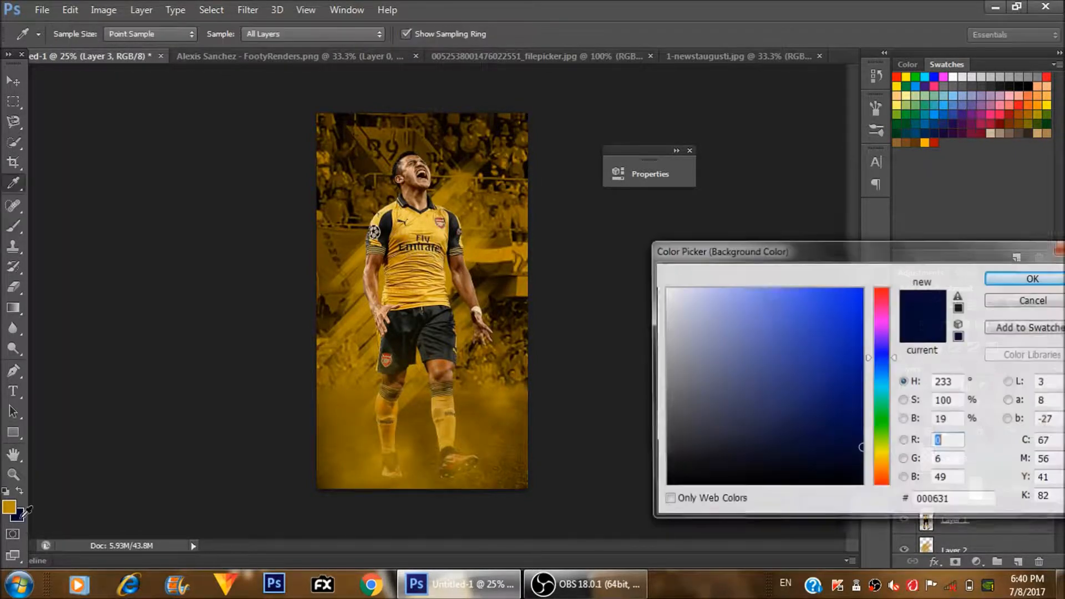
left_click(665, 303)
key("Return")
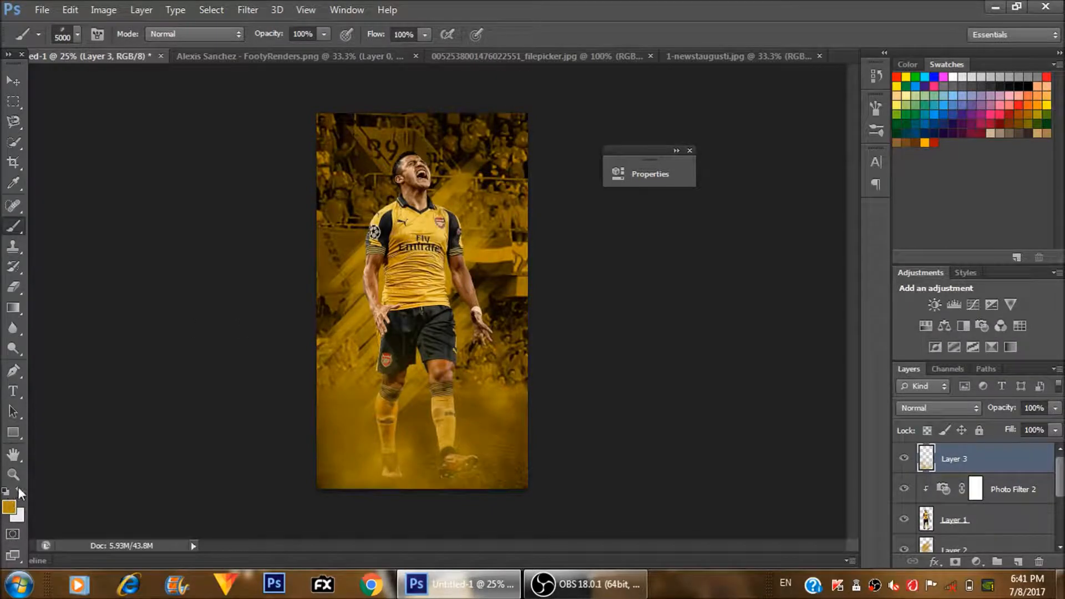
left_click(249, 420)
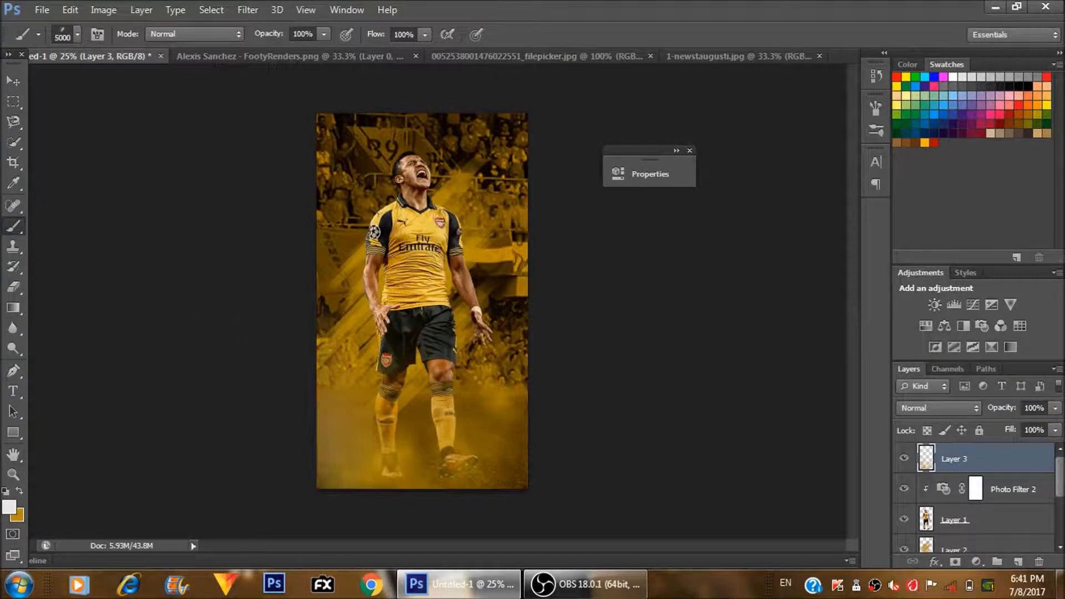
left_click(71, 367)
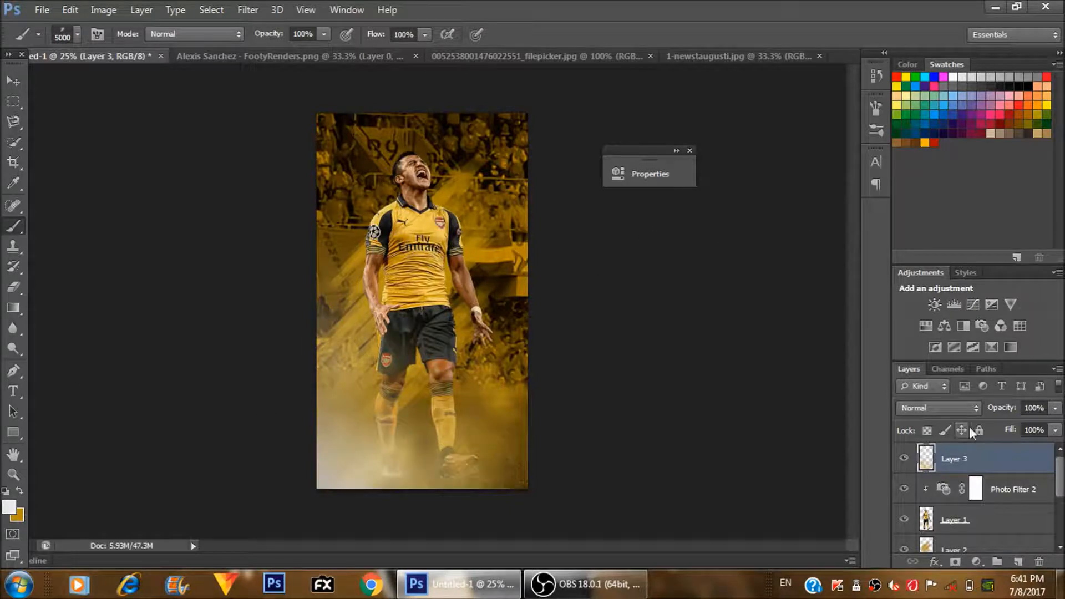
key("ctrl+z")
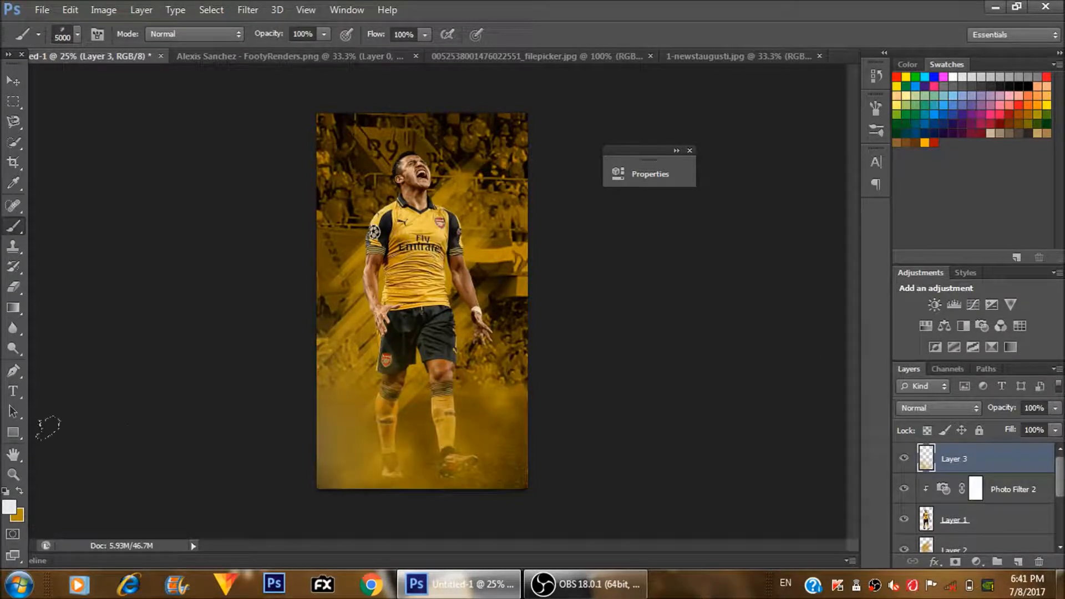
- Switch the painting colour back to gold and choose the 1134 px light-ray brush preset
left_click(20, 490)
left_click(79, 33)
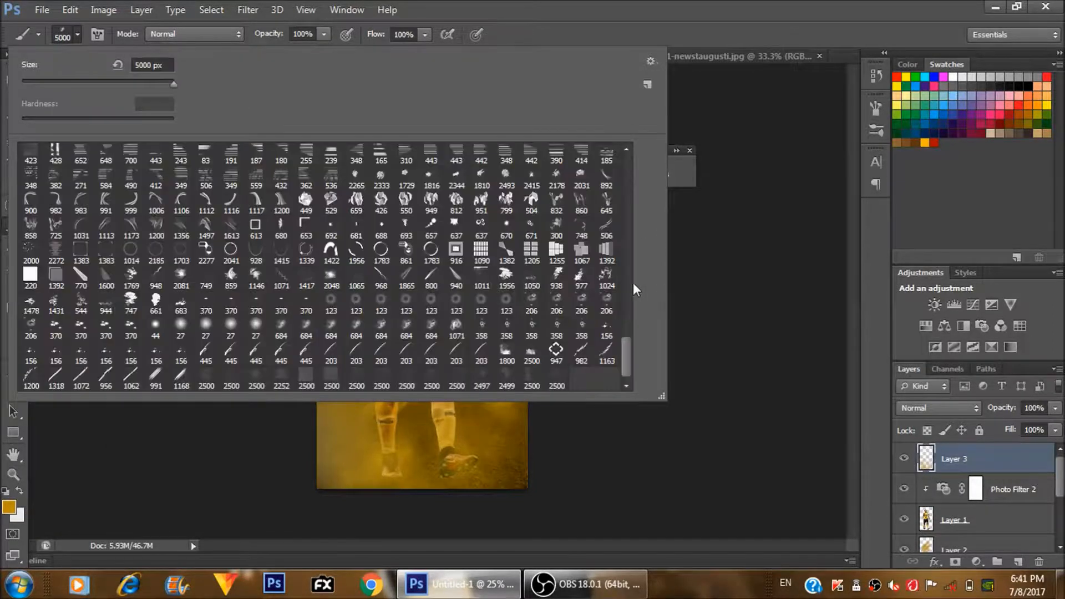
left_click_drag(623, 345, 624, 175)
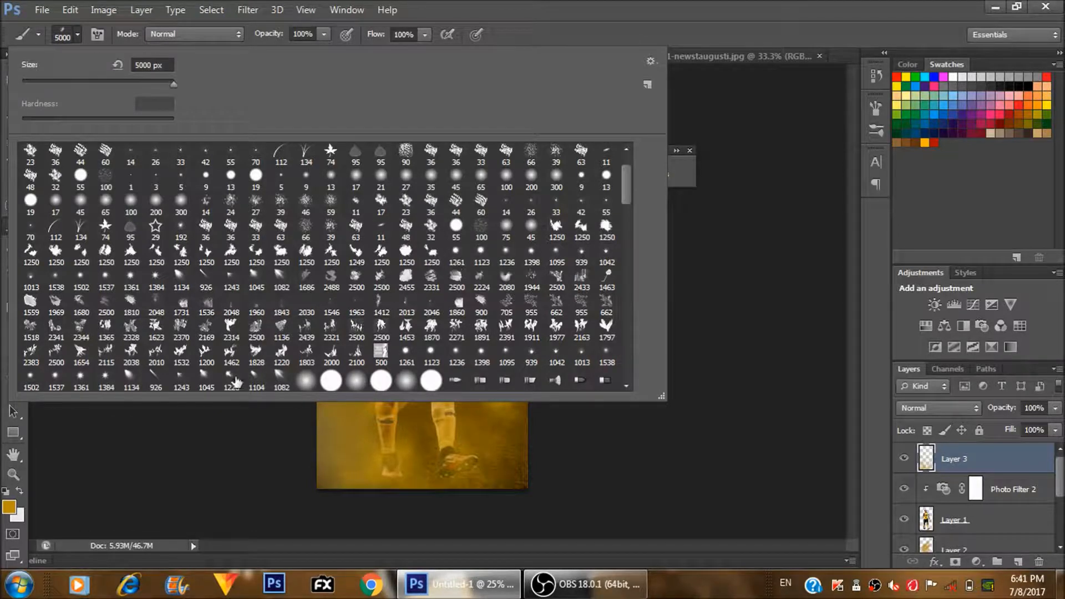
left_click(136, 386)
key("Return")
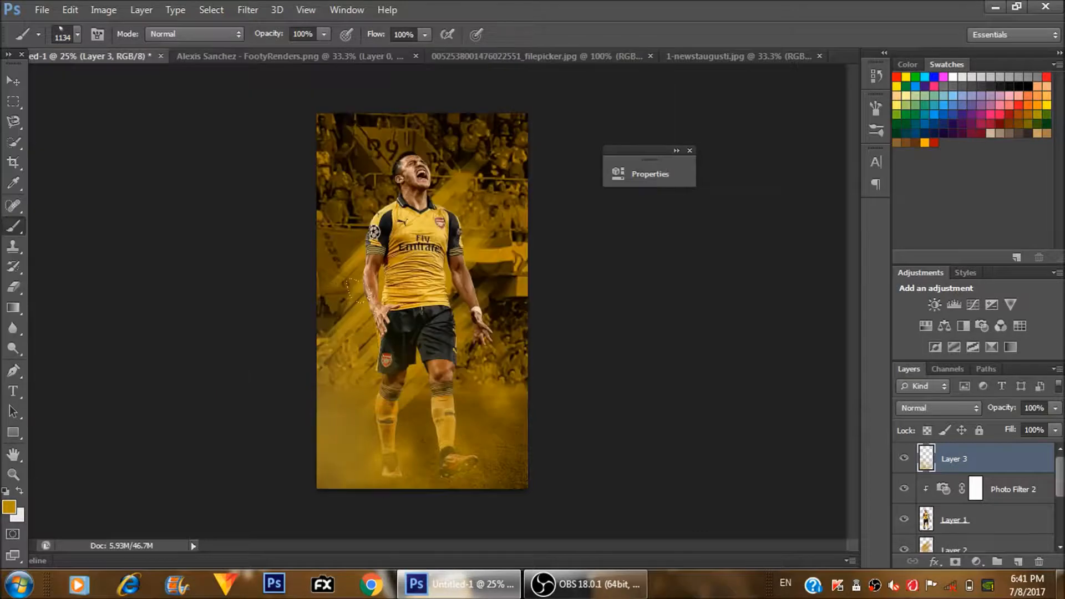
- Try gold light rays in the poster's upper-left corner from two positions and undo both
left_click(302, 102)
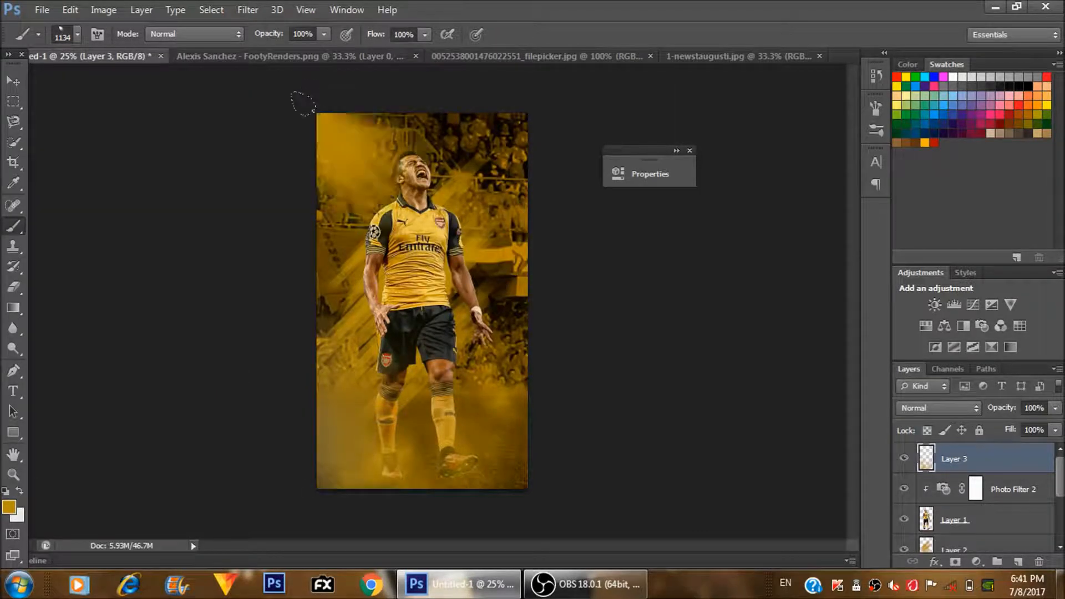
key("ctrl+z")
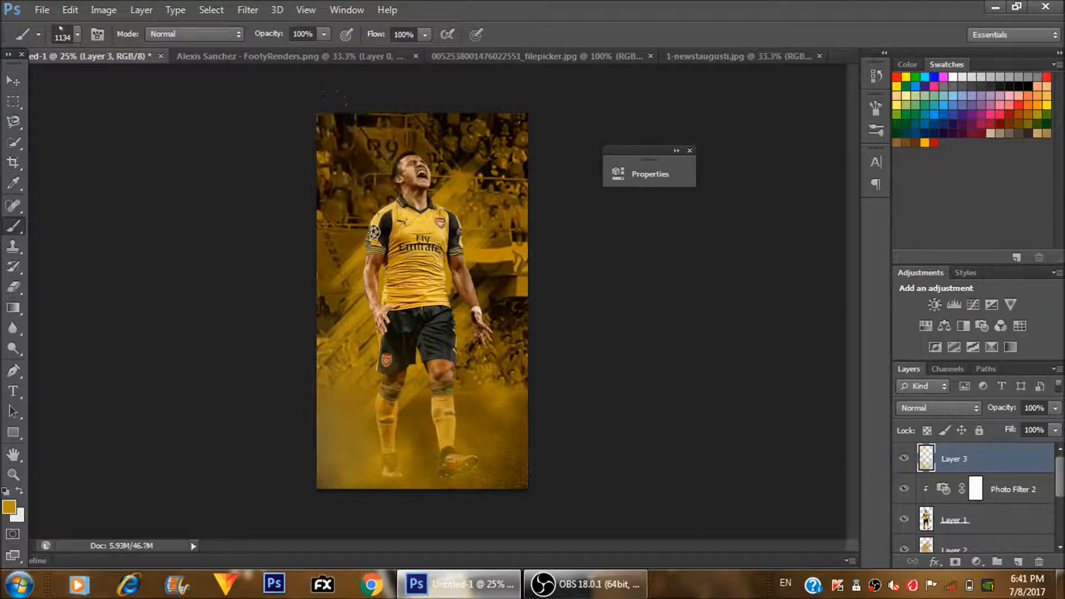
left_click(262, 76)
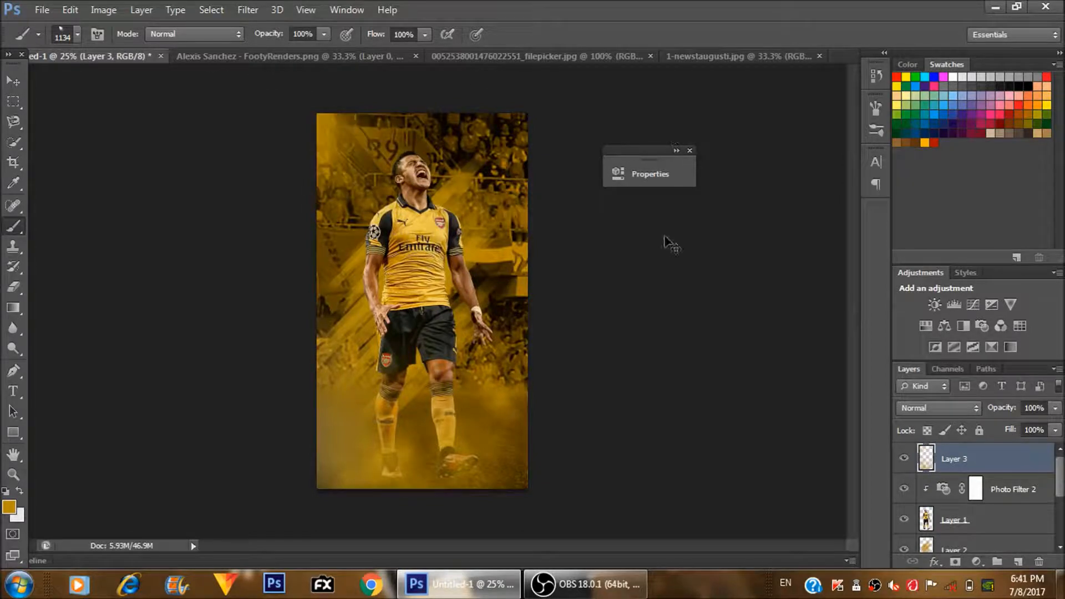
key("ctrl+z")
- Try an off-white light ray in the poster's upper-left corner and undo it
left_click(20, 491)
left_click(262, 76)
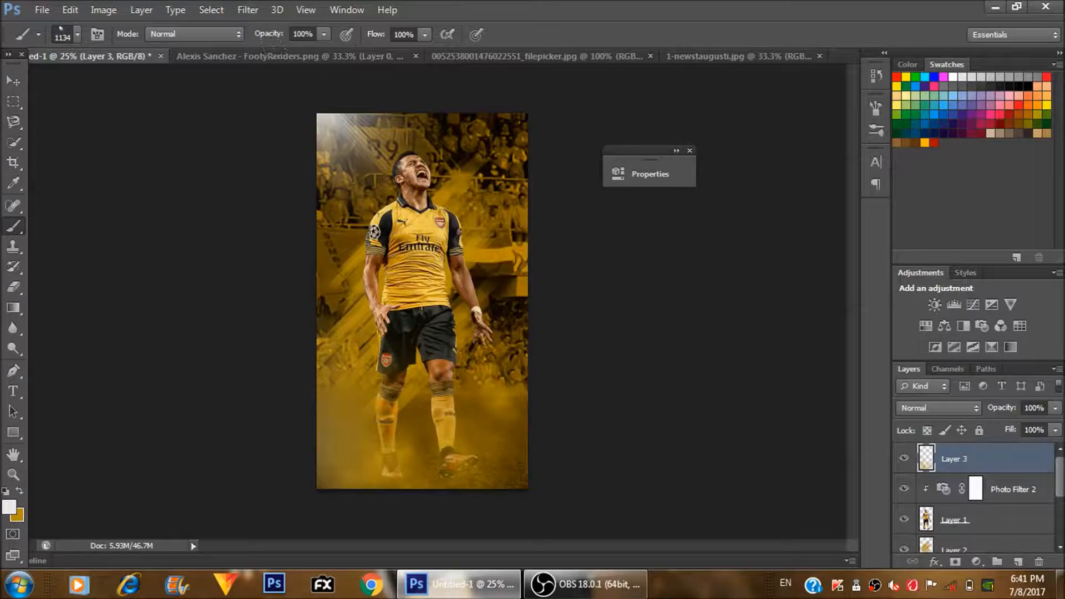
key("ctrl+z")
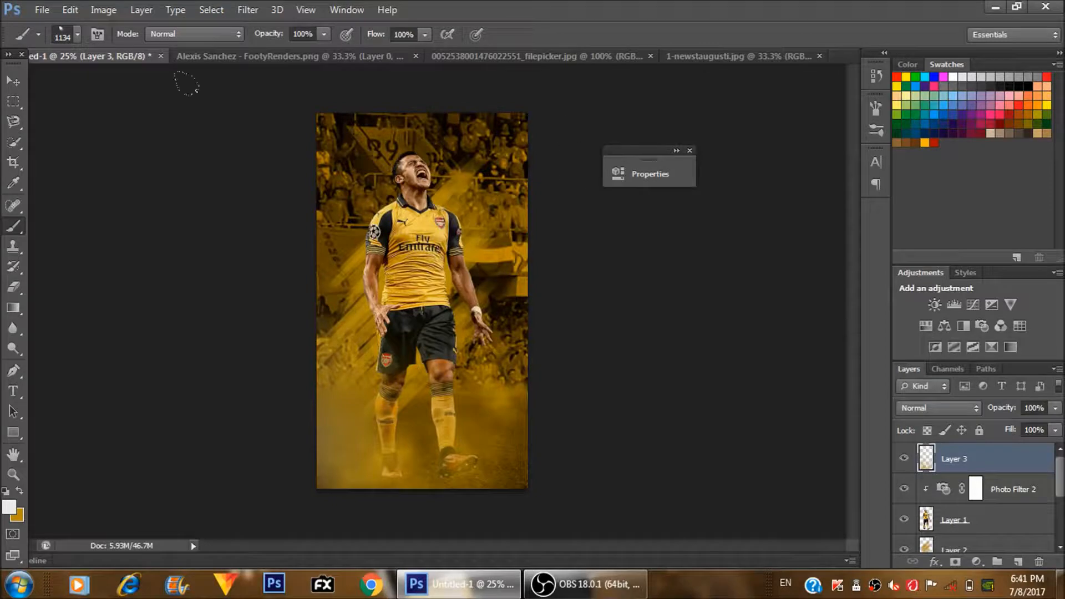
- Choose the 2500 px debris-particle brush preset, try an off-white stamp over the poster's lower part and undo it
left_click(77, 36)
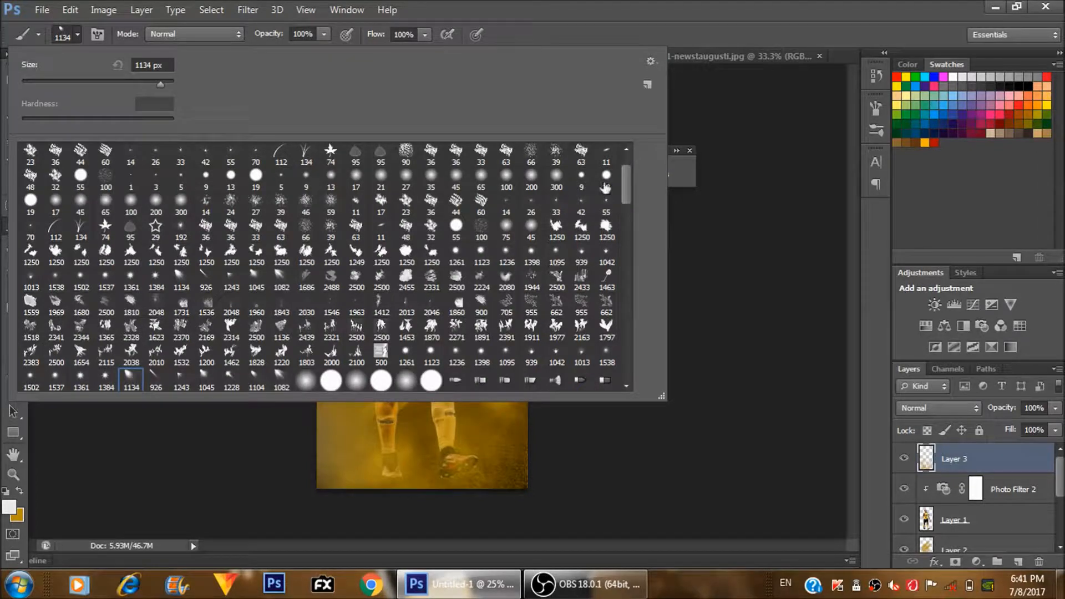
left_click_drag(624, 192, 620, 262)
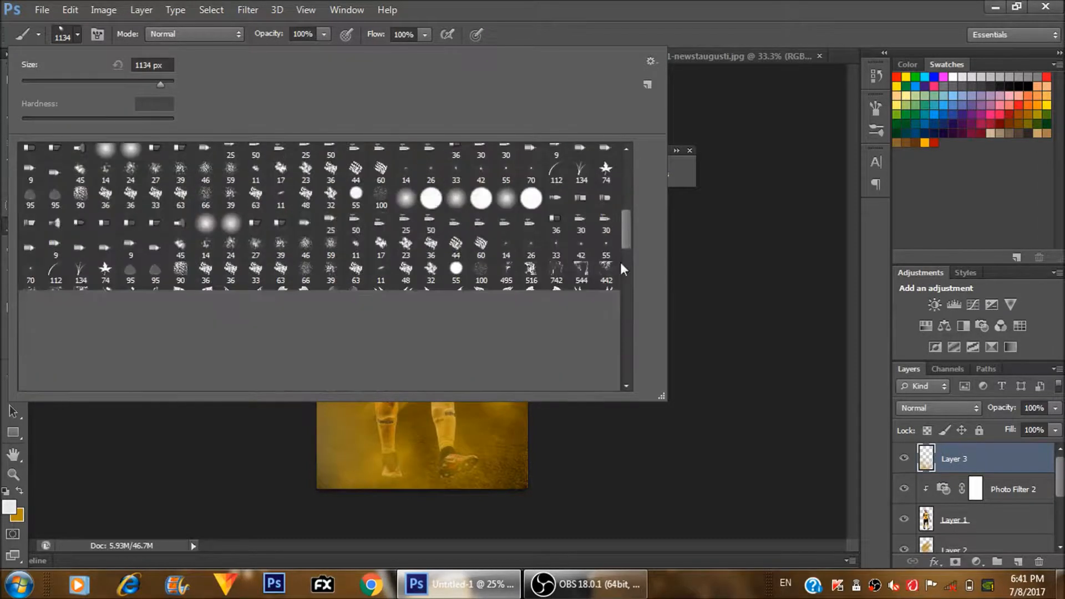
left_click(232, 227)
key("Return")
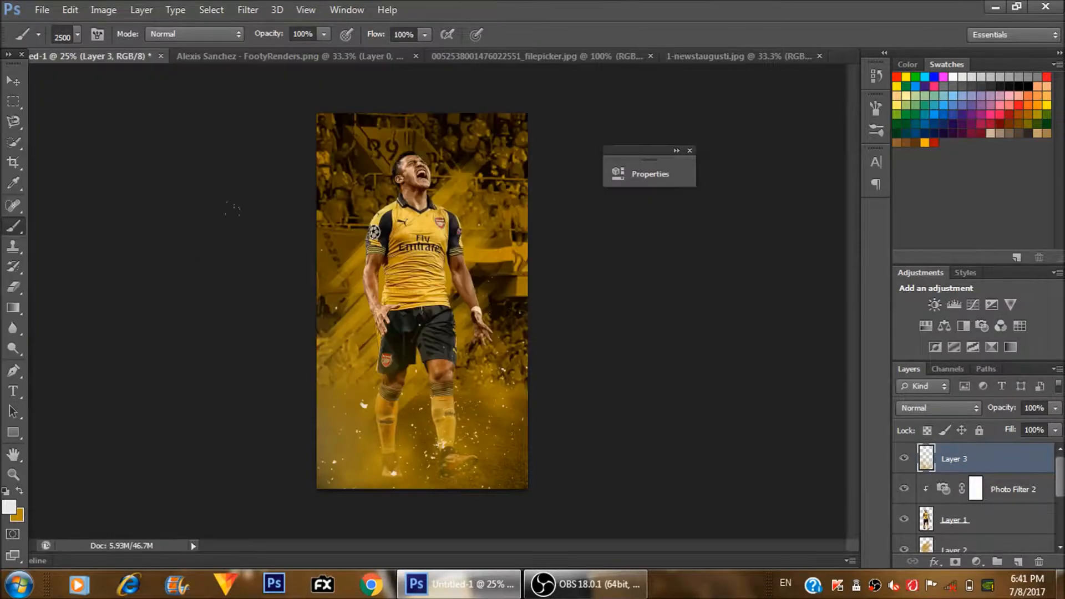
key("ctrl+z")
- Set the painting colour to black (000000), try one debris stamp on Layer 3 over the player and undo it
left_click(9, 506)
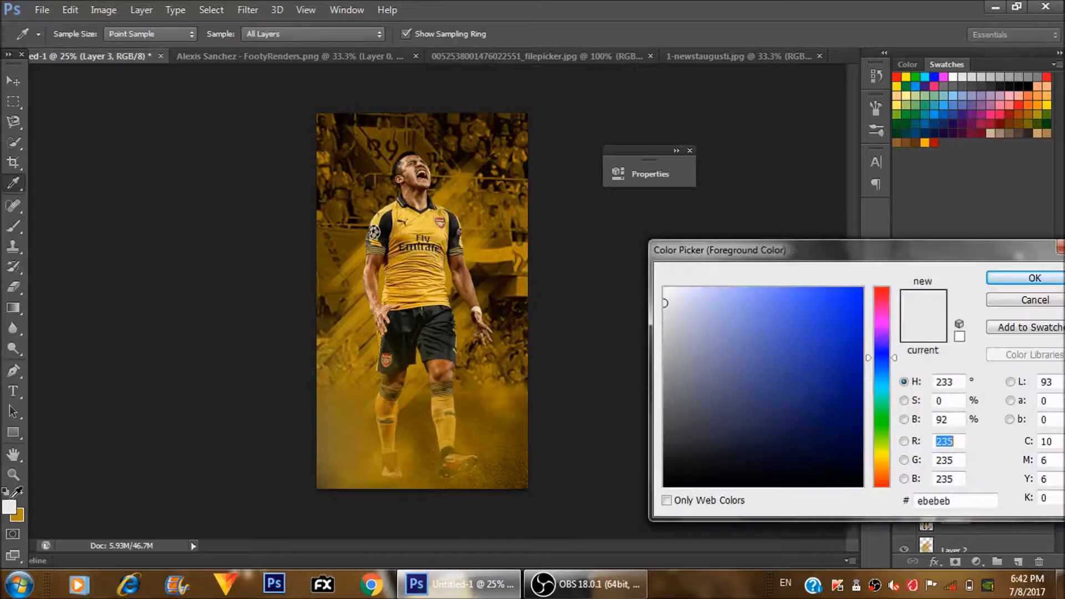
left_click_drag(765, 369, 943, 475)
key("Return")
key("b")
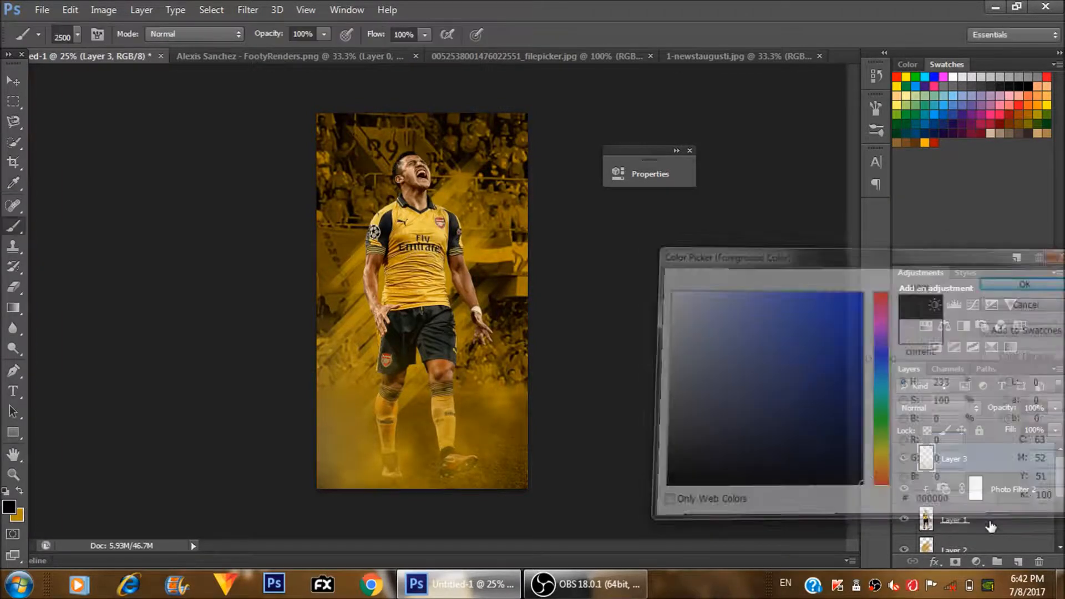
left_click(419, 317)
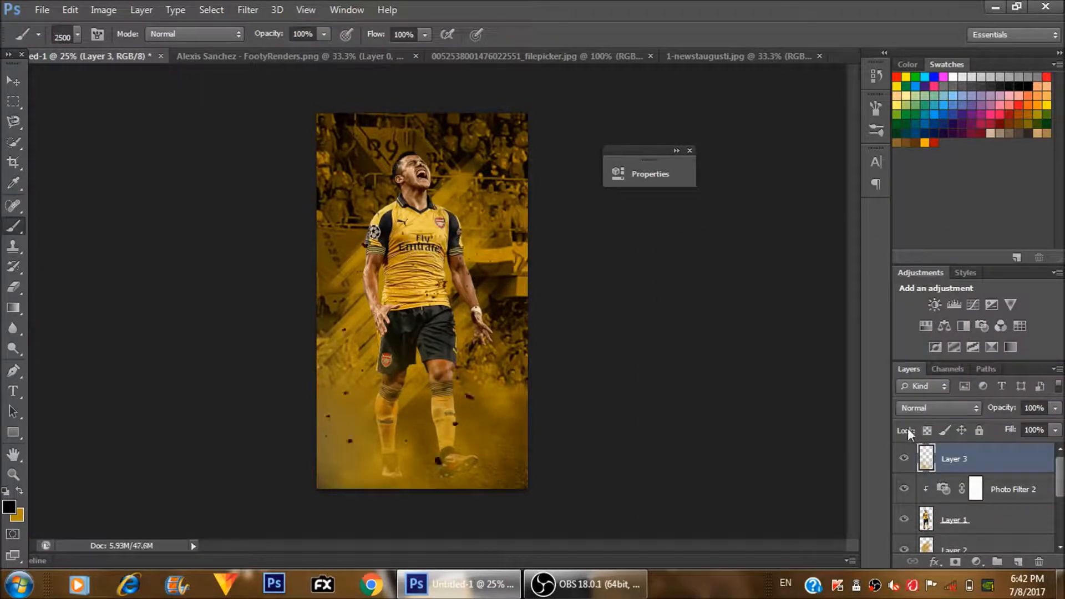
key("ctrl+z")
- Add a new layer directly above Layer 2 and stamp black and gold debris particles behind the player
left_click(968, 548)
left_click(1018, 561)
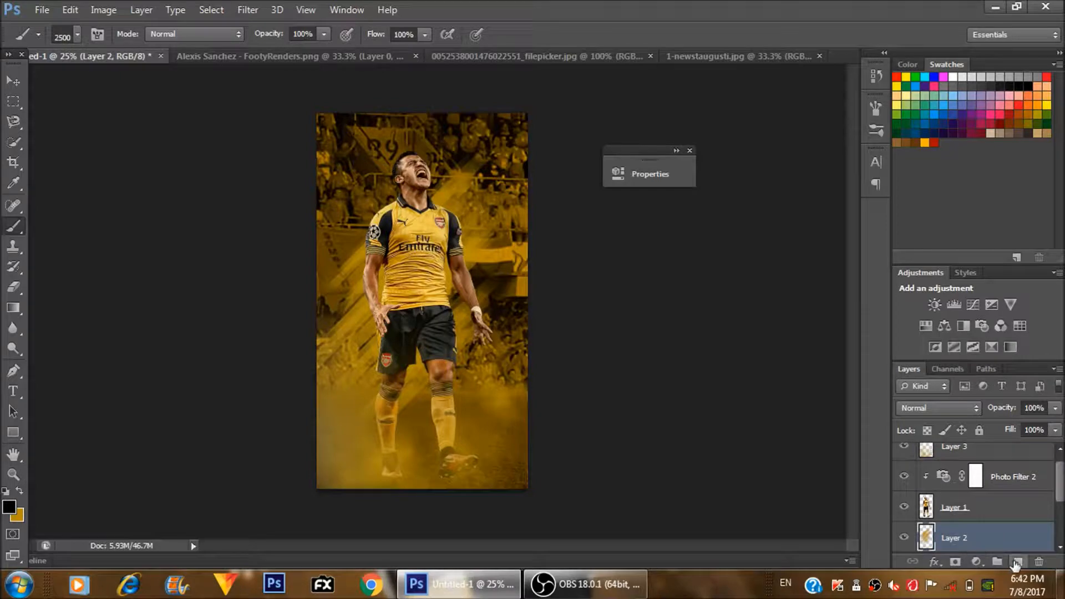
left_click(416, 294)
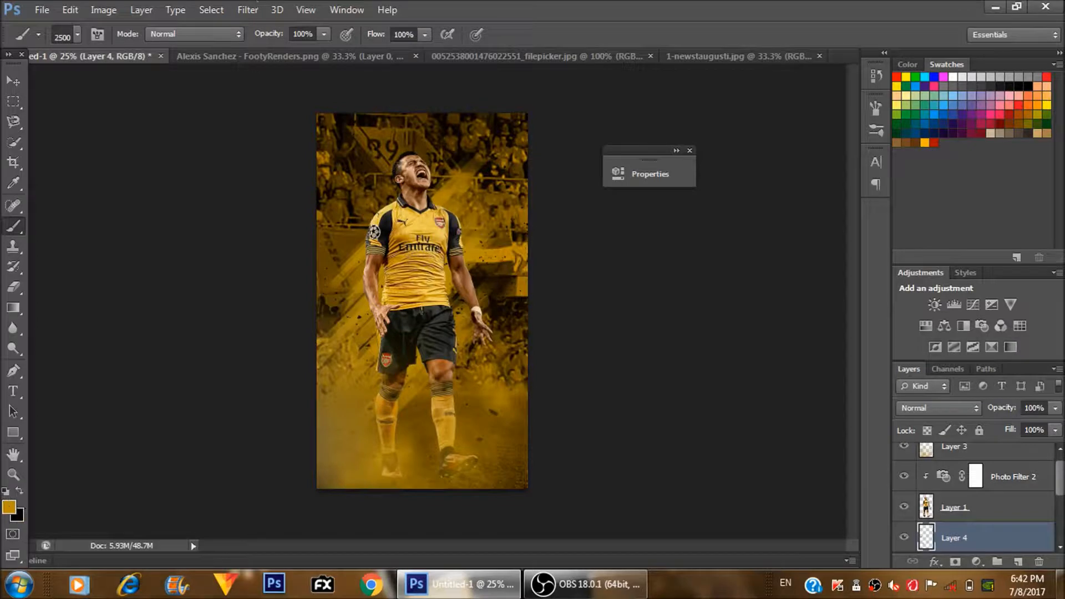
left_click(419, 311)
key("ctrl+plus")
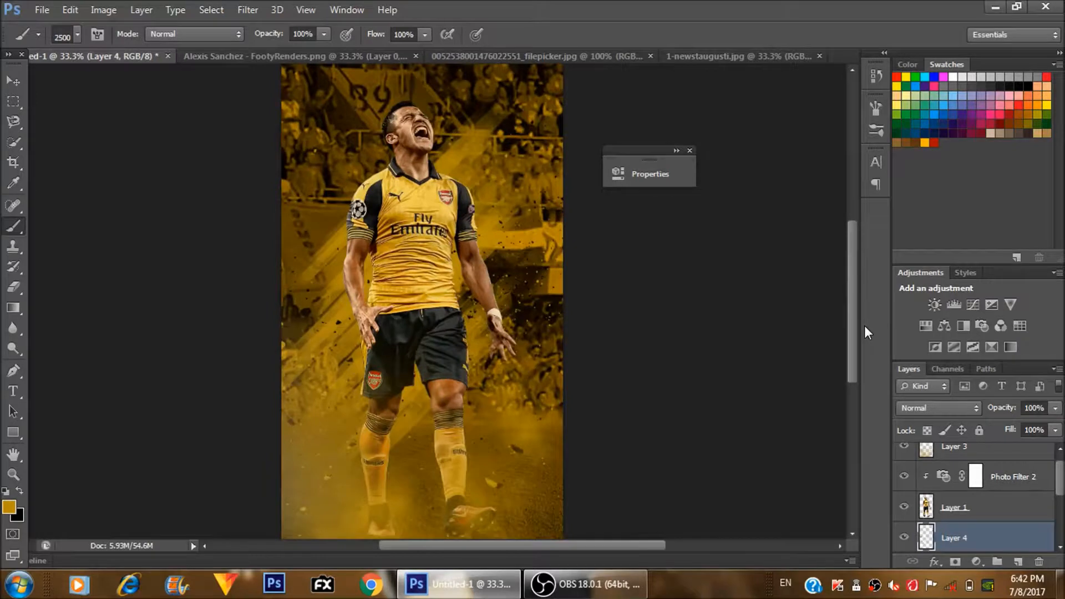
key("ctrl+plus")
key("ctrl+minus")
key("ctrl+minus")
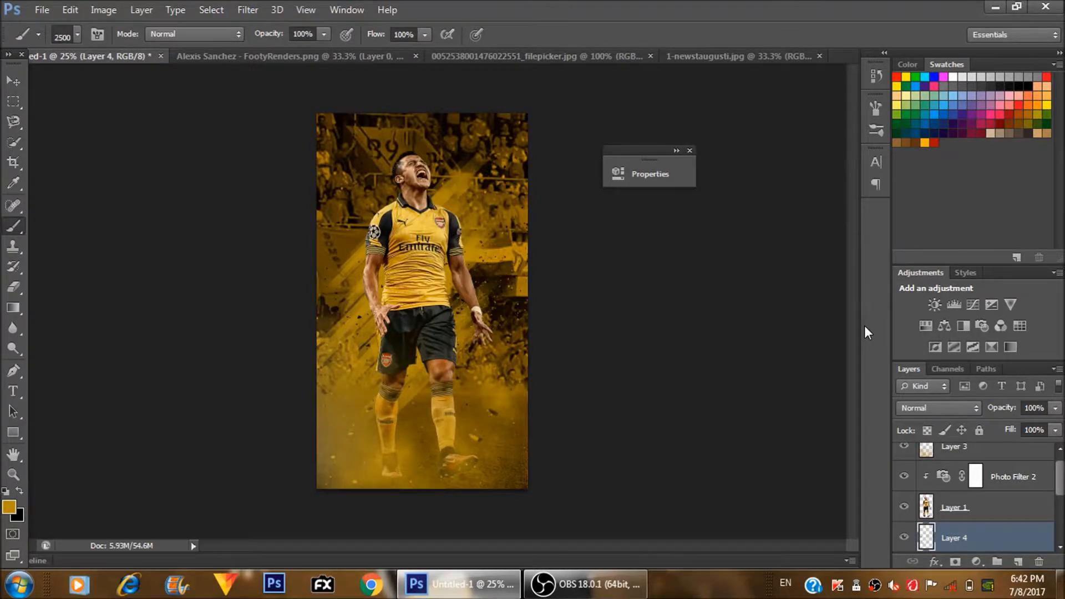
- Open the reference poster alexis.jpg from the biology folder inside SCHOOL
key("ctrl+o")
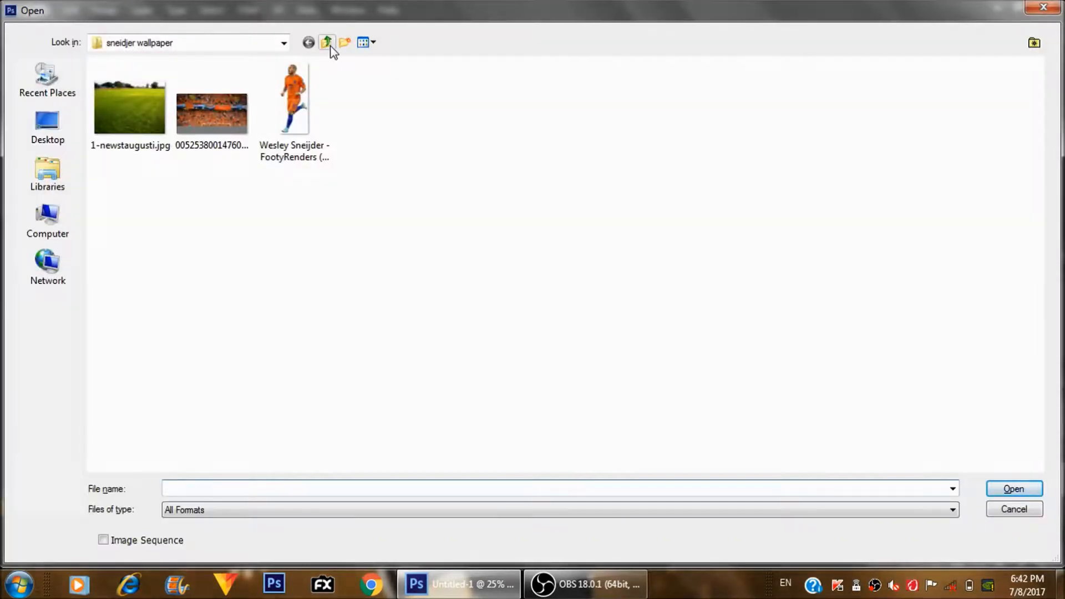
left_click(327, 43)
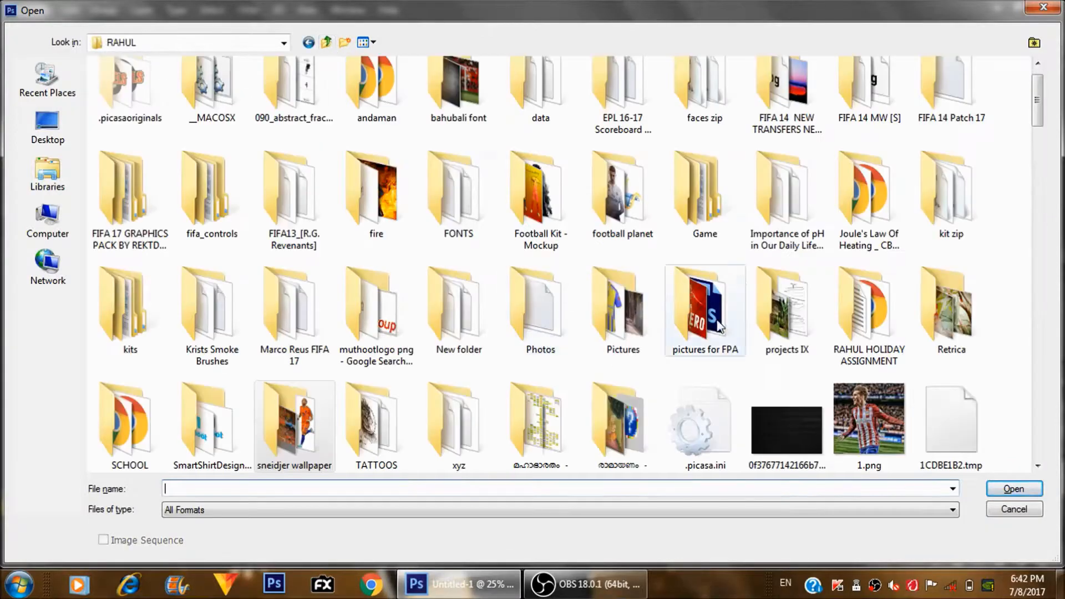
double_click(126, 419)
double_click(174, 88)
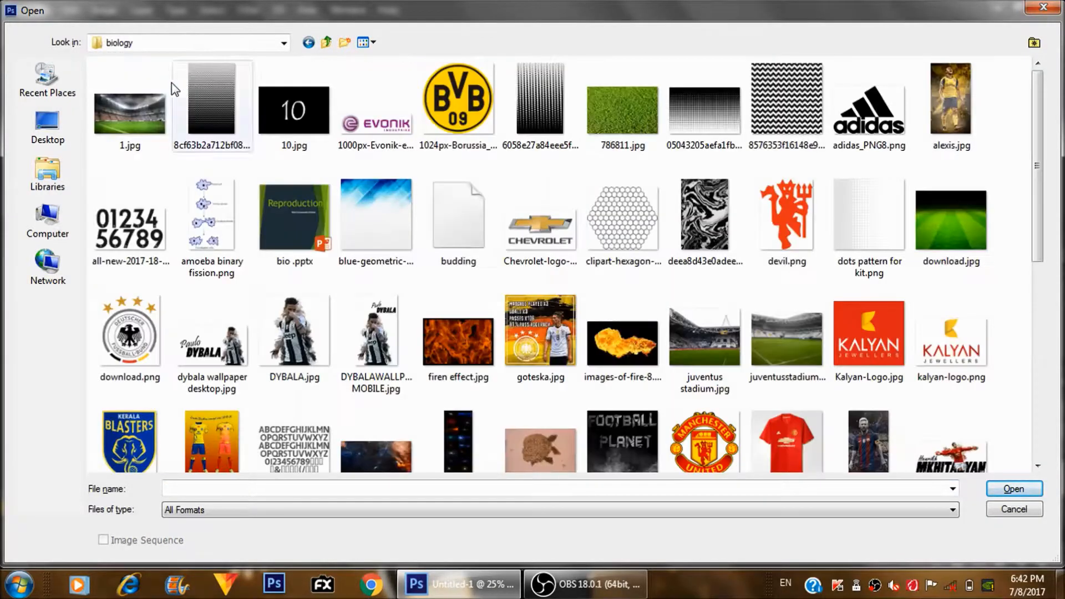
double_click(950, 119)
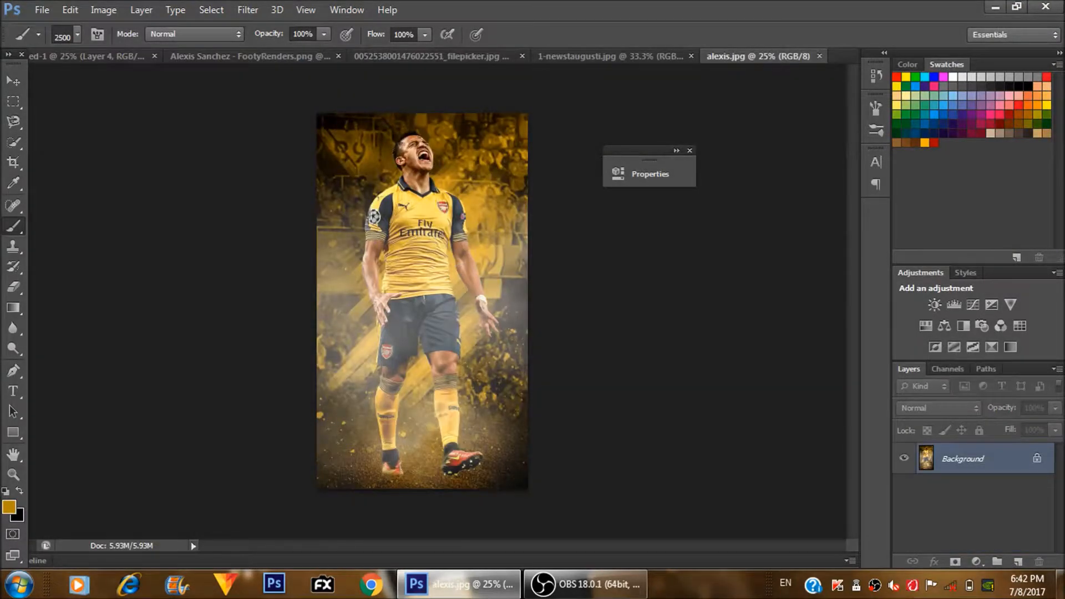
- Close the FootyRenders player cutout, the filepicker.jpg stadium image and 1-newstaugusti.jpg, leaving the poster and alexis.jpg open
left_click(105, 55)
left_click(344, 56)
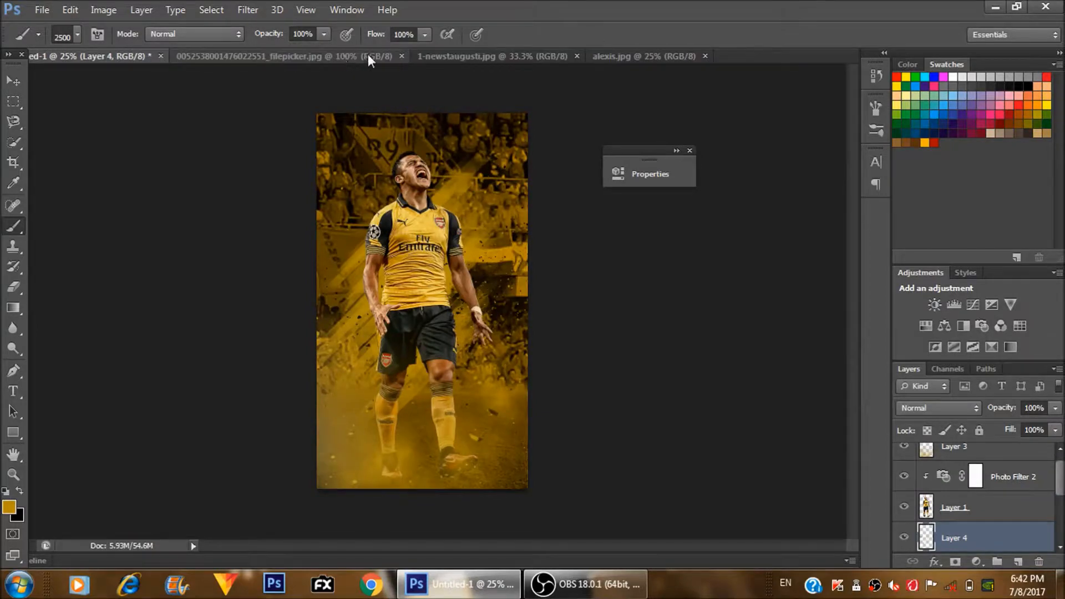
left_click(399, 56)
left_click(336, 56)
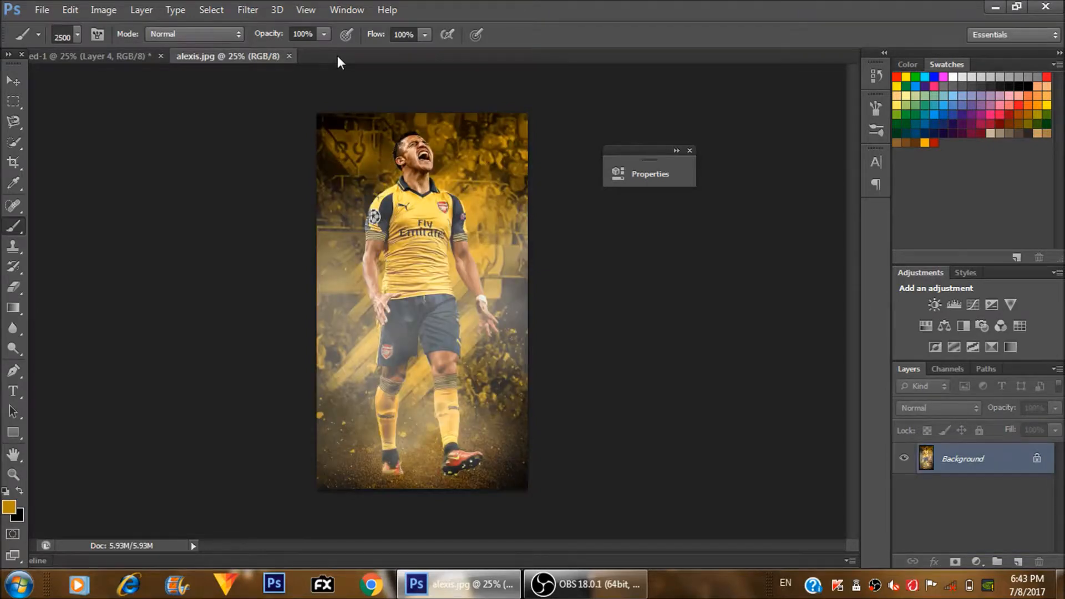
- Return to the poster and stamp more debris particles around the player on Layer 4 with a smaller brush
key("ctrl+Tab")
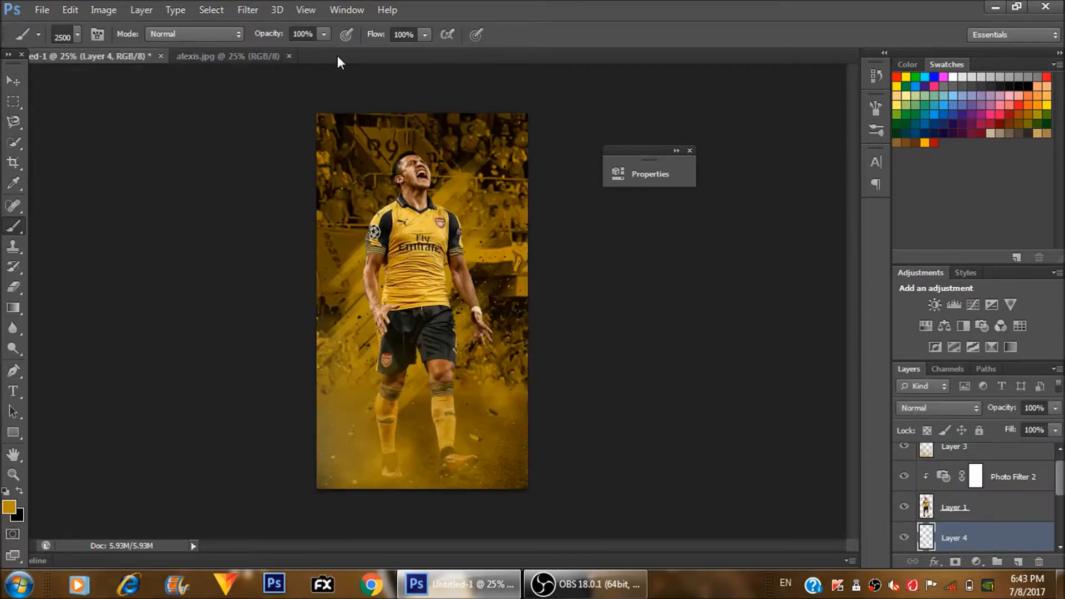
key("ctrl+plus")
key("bracketleft")
key("bracketleft")
key("bracketleft")
key("bracketleft")
key("e")
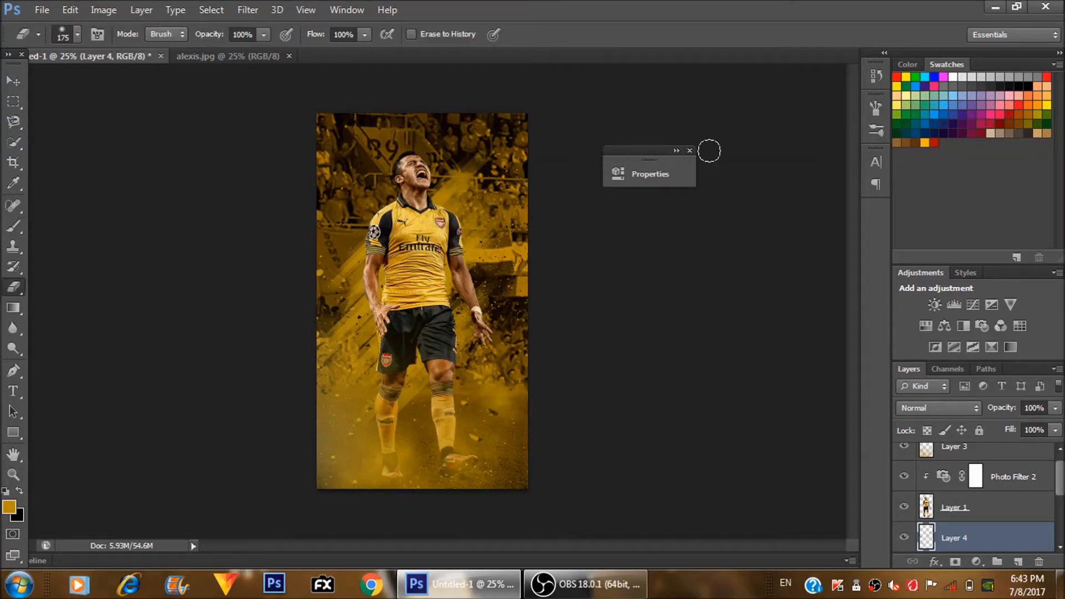
key("l")
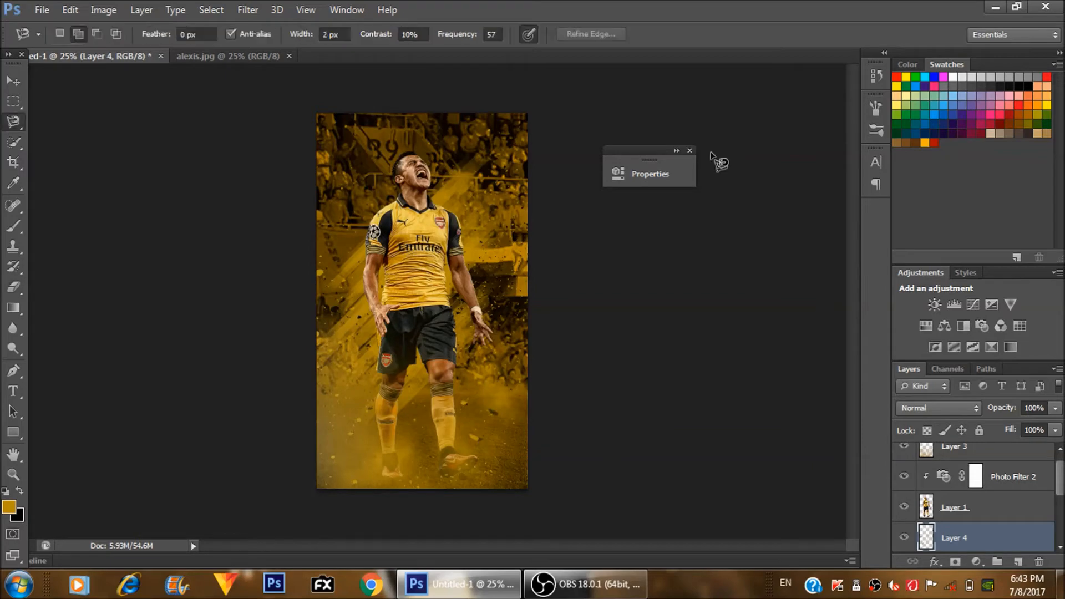